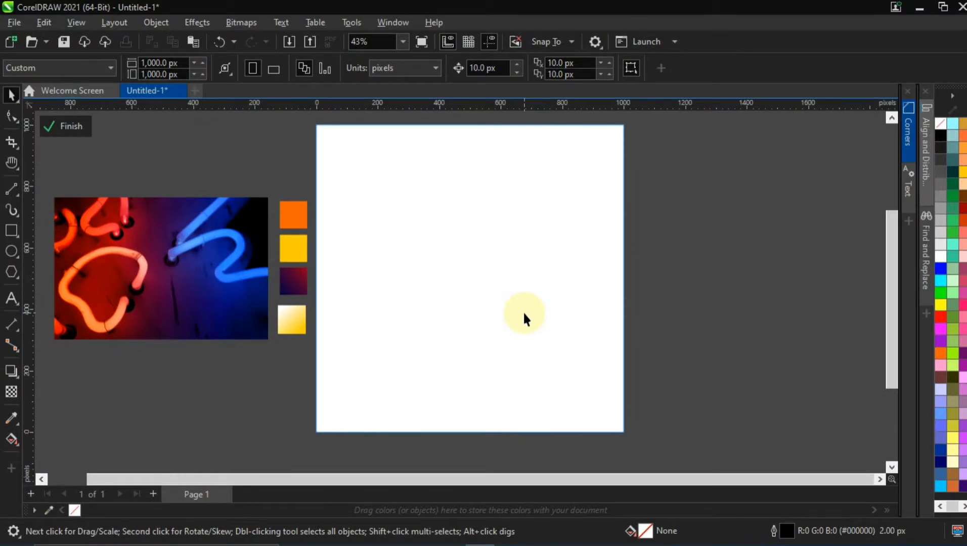
key(ctrl+n)
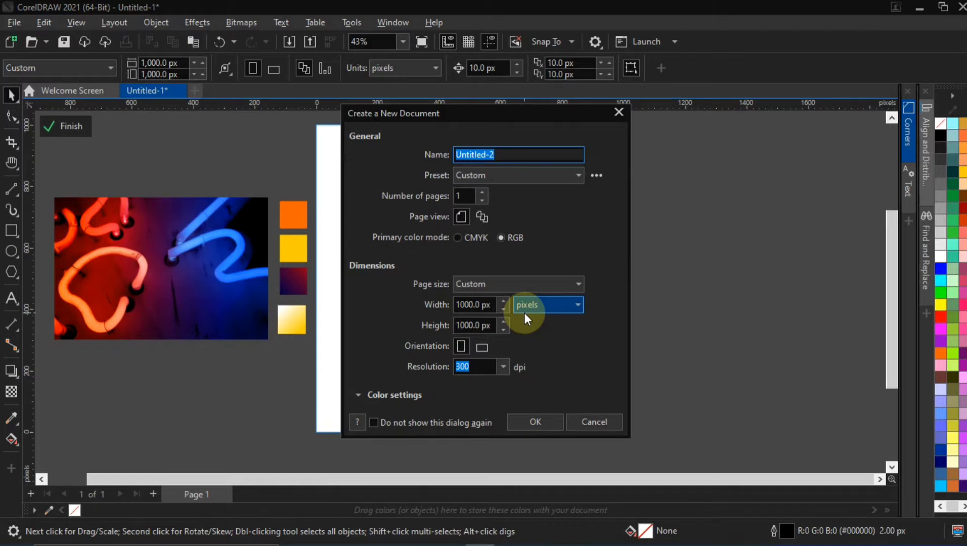
click(619, 113)
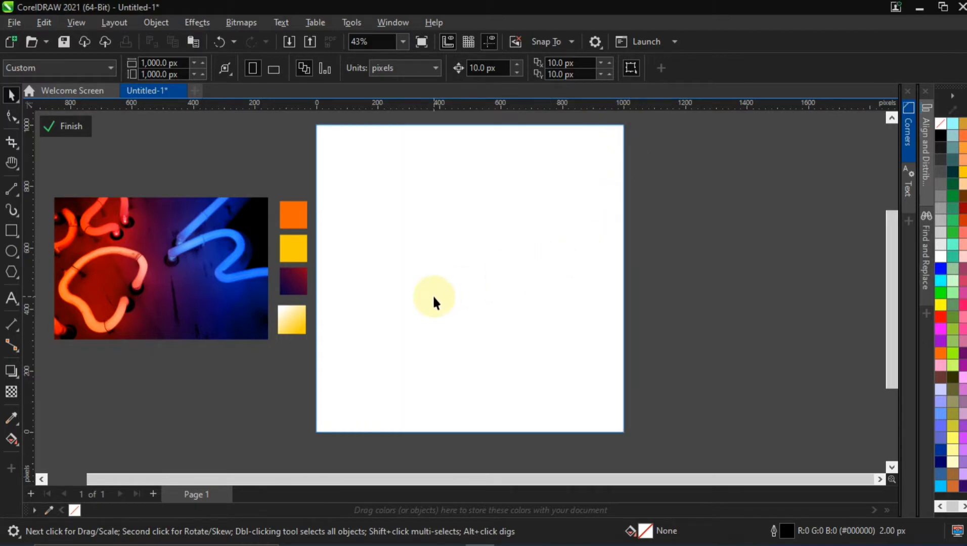
drag(144, 265, 151, 252)
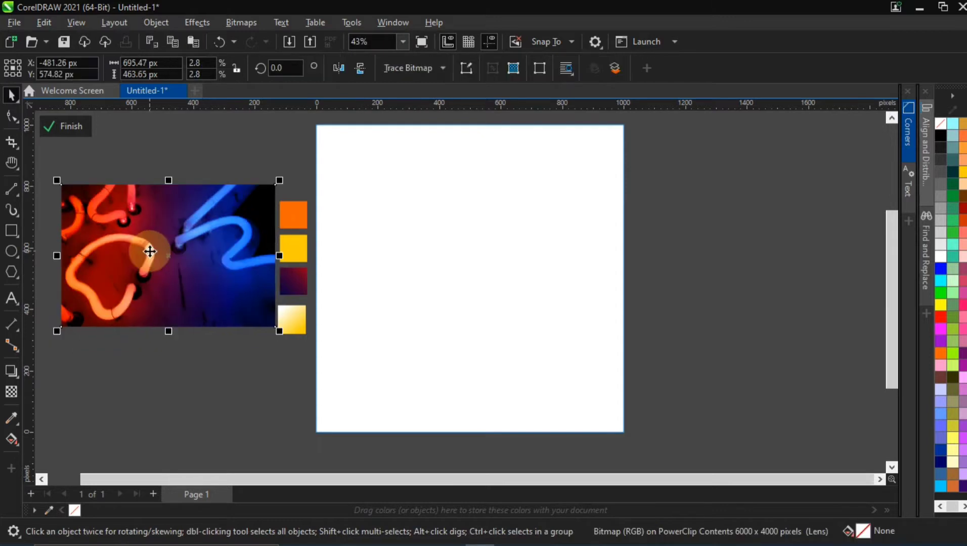
key(ctrl+z)
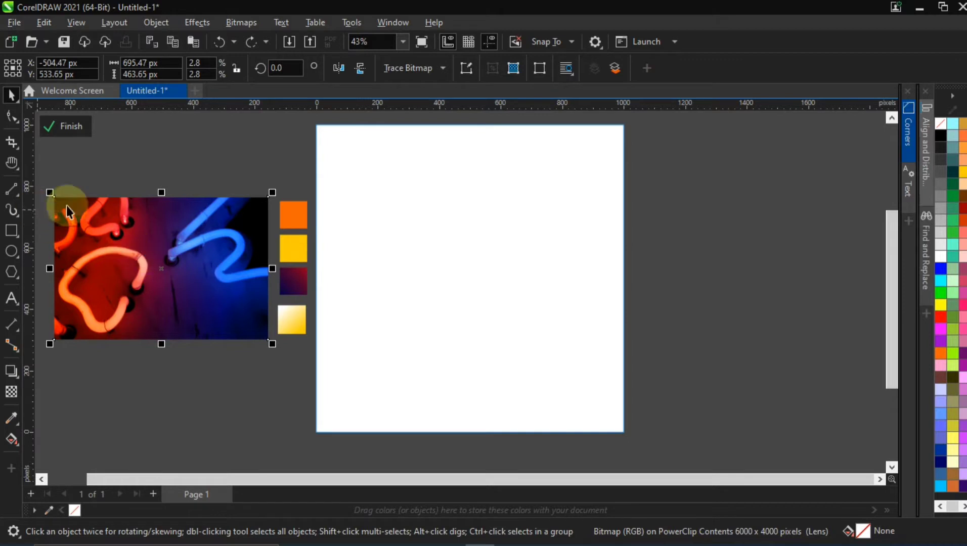
click(264, 160)
drag(290, 199, 325, 374)
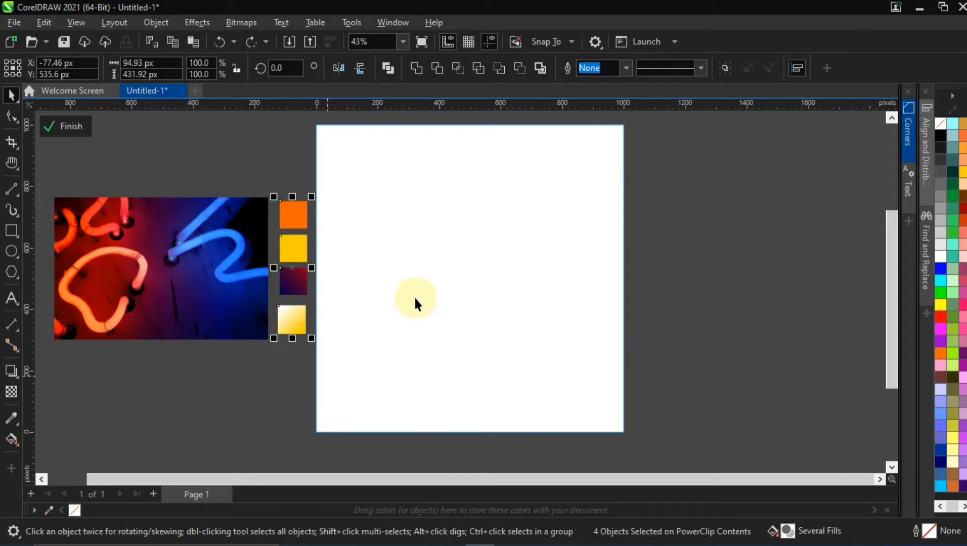
click(468, 227)
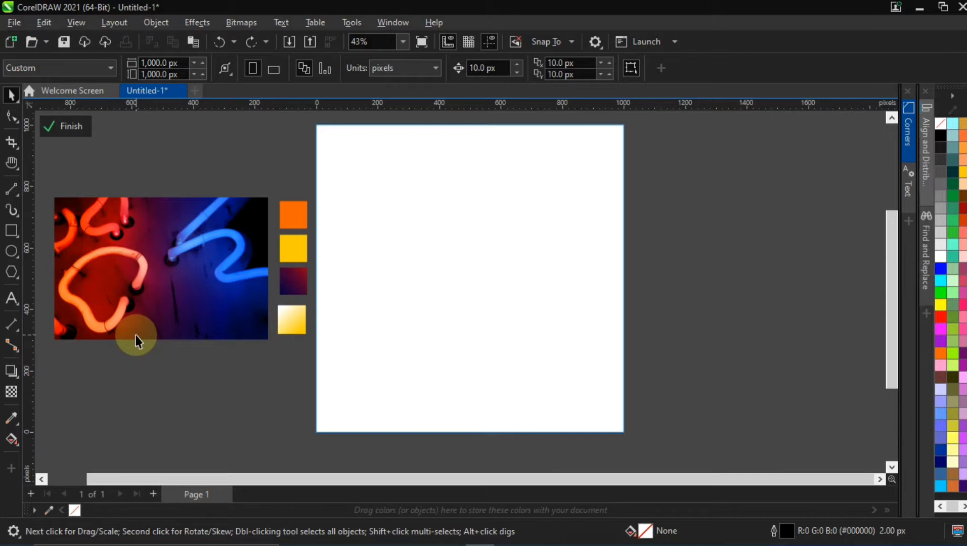
Step: Add the artistic text "Monday" to the page and move it to about the page centre
click(19, 297)
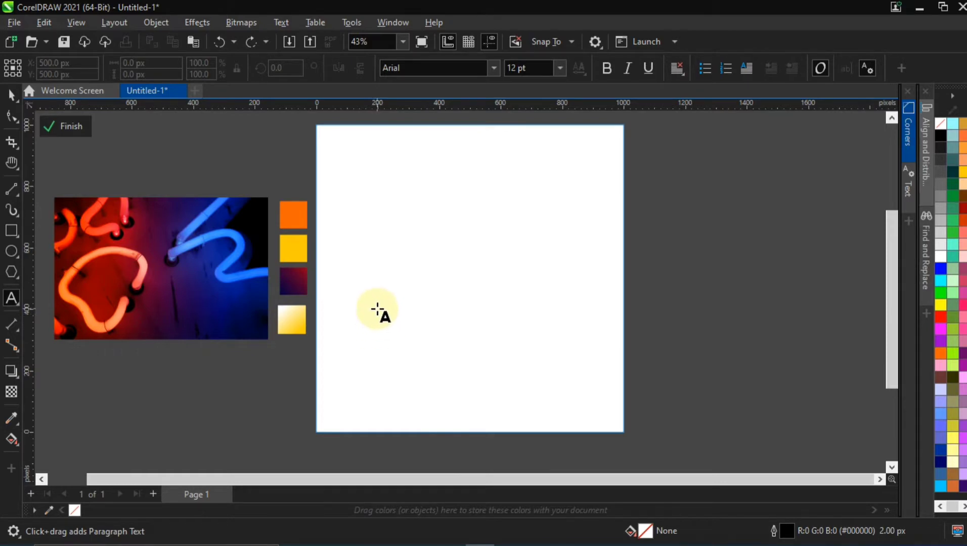
click(378, 310)
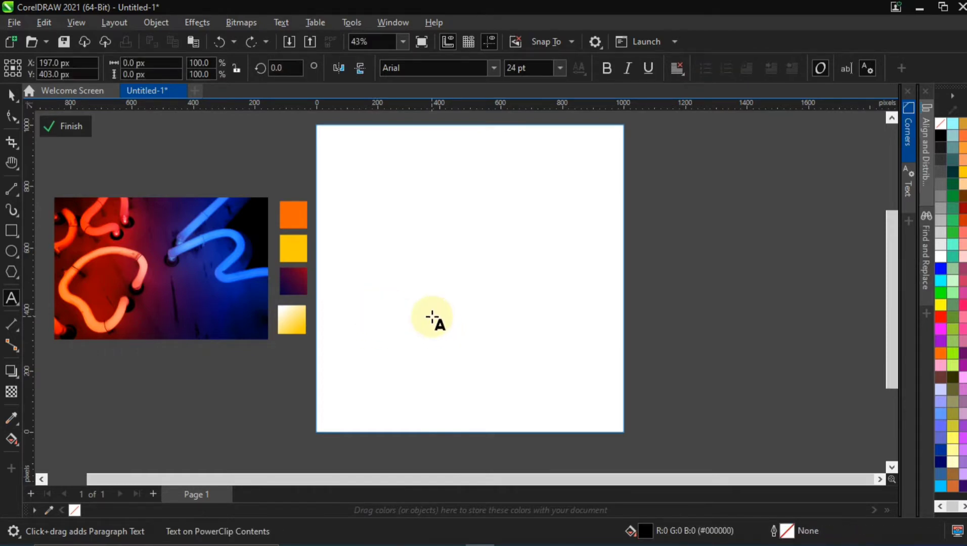
text(monday)
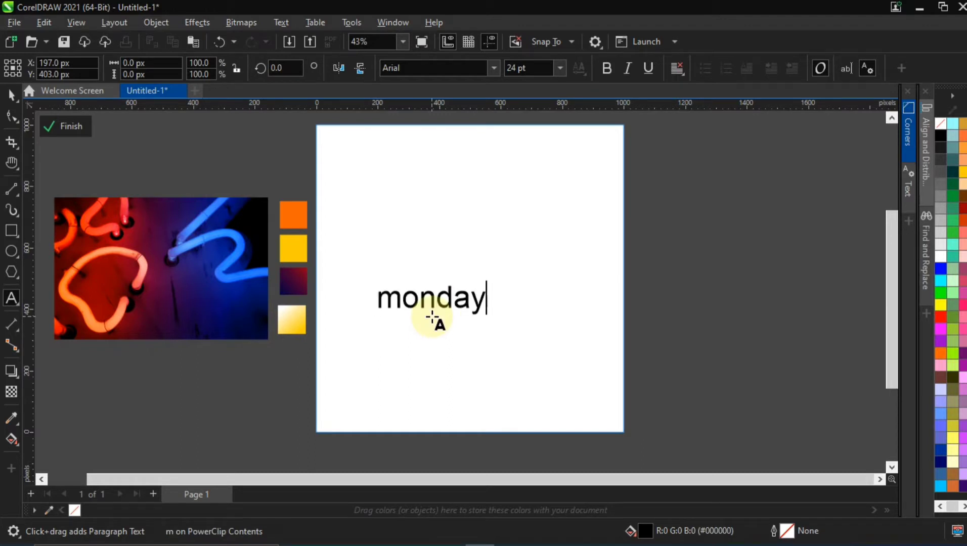
click(13, 95)
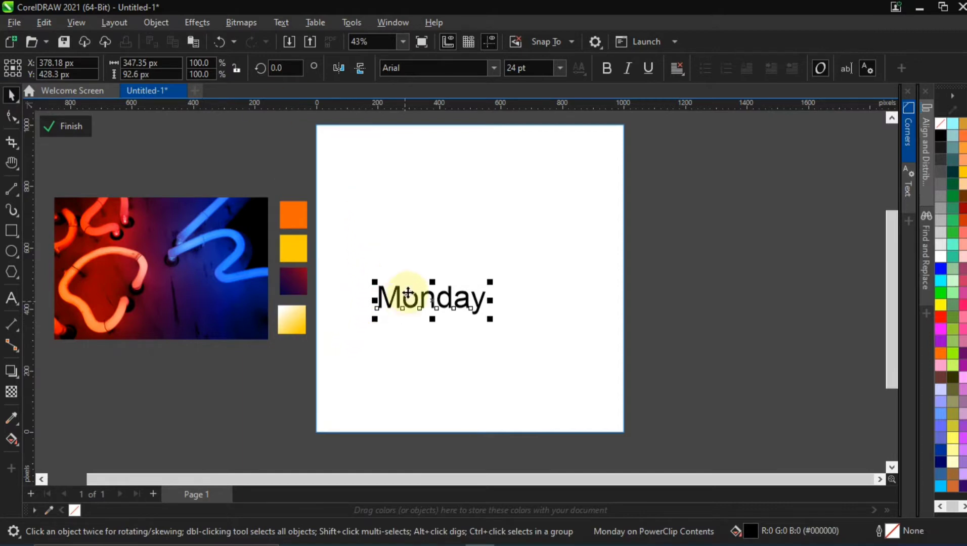
drag(422, 299, 453, 274)
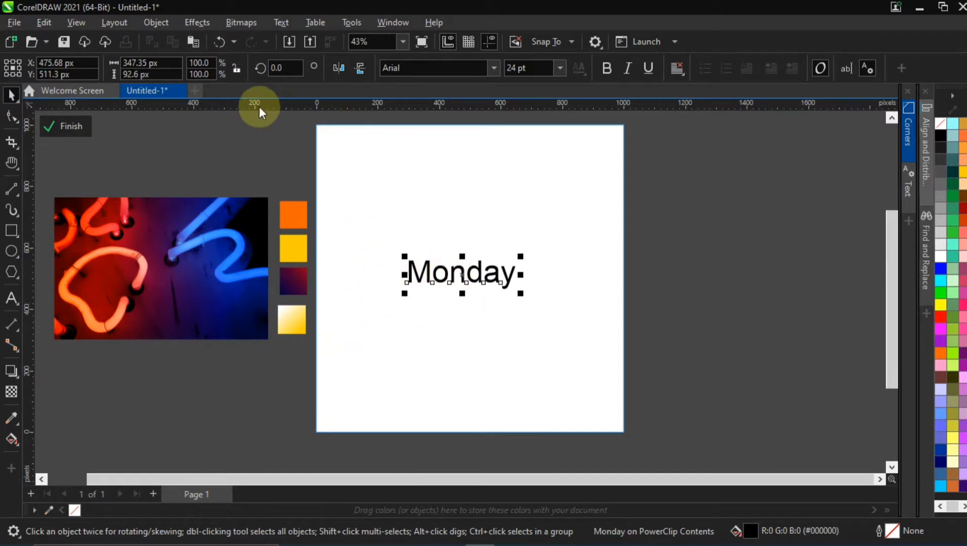
Step: Change the case of the "Monday" text to lowercase
click(281, 22)
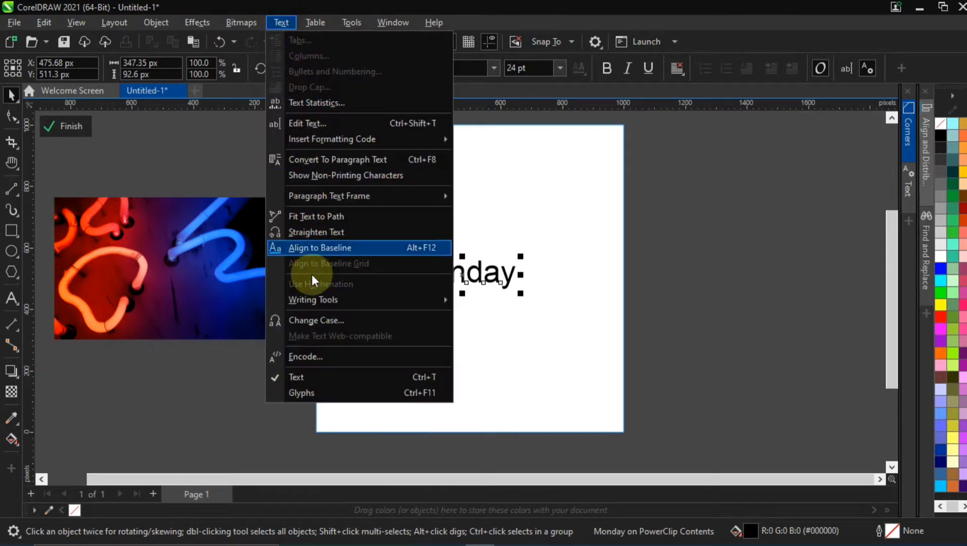
click(321, 319)
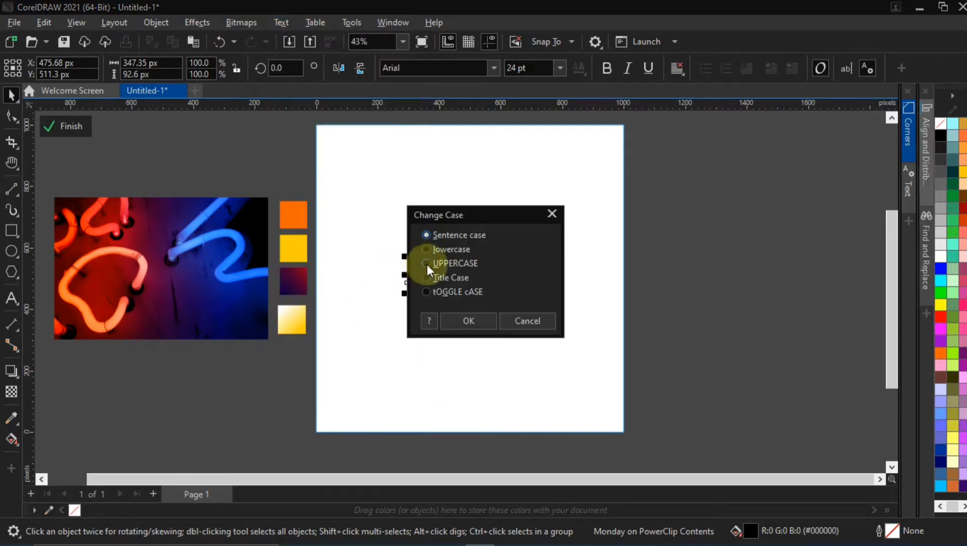
click(426, 250)
click(445, 321)
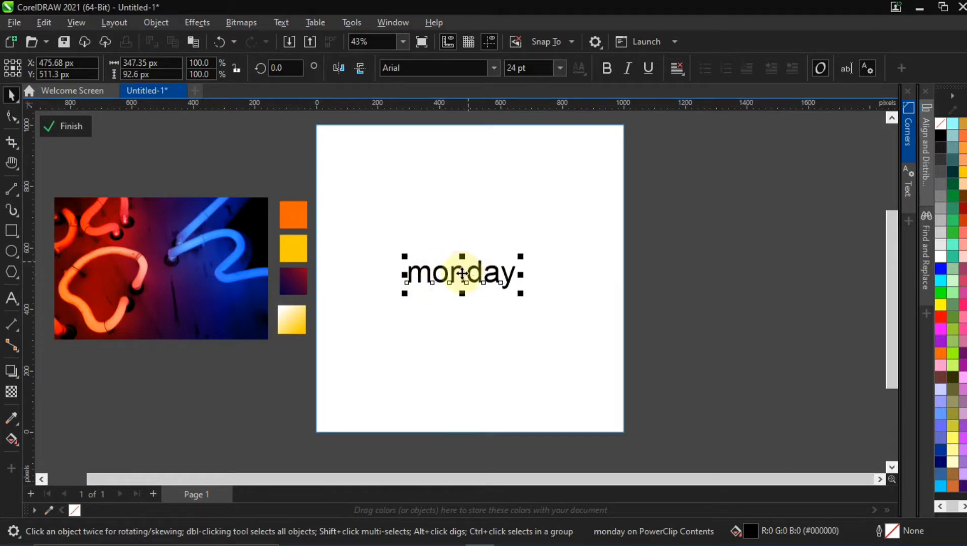
Step: Break the word "monday" into two lines, with "mon" above "day"
scroll(460, 272, up, 2)
scroll(482, 264, up, 2)
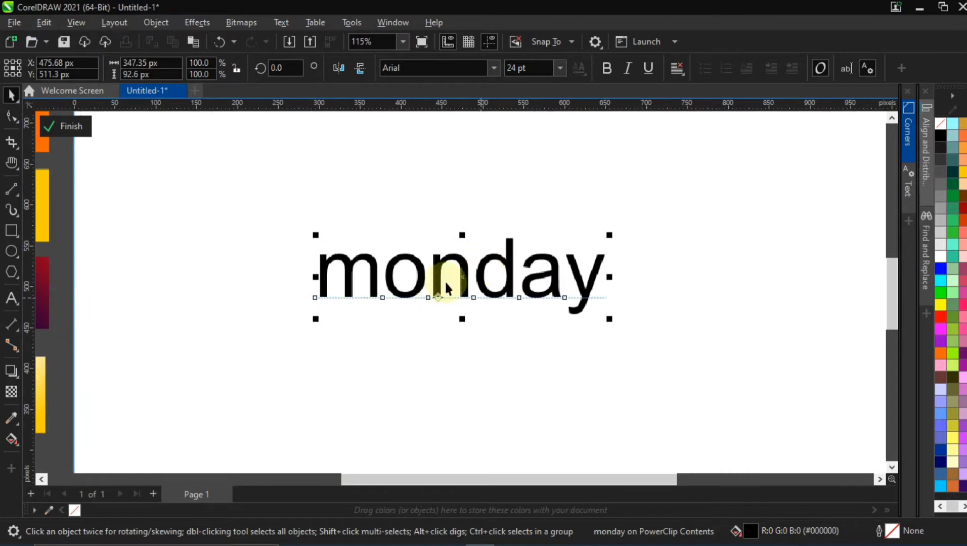
drag(478, 273, 473, 268)
click(473, 266)
click(472, 266)
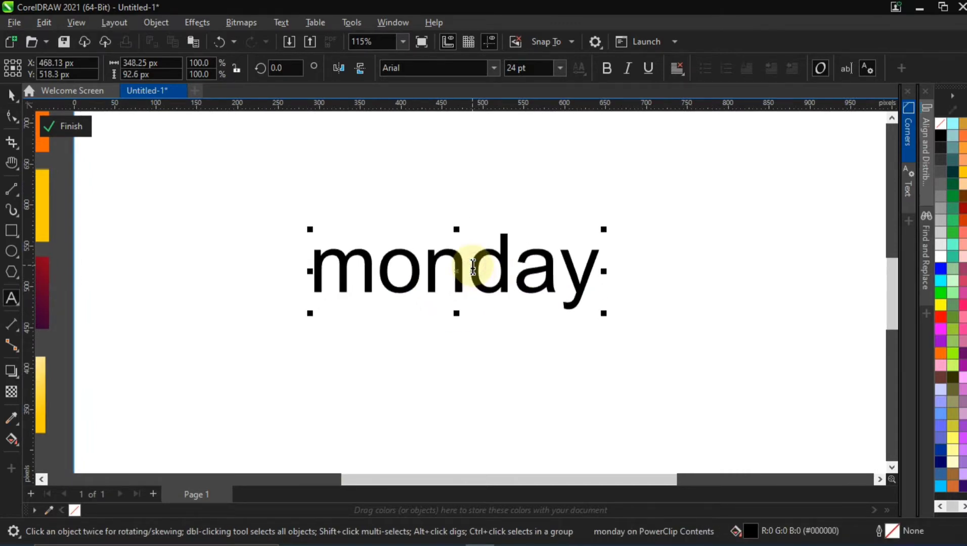
key(Return)
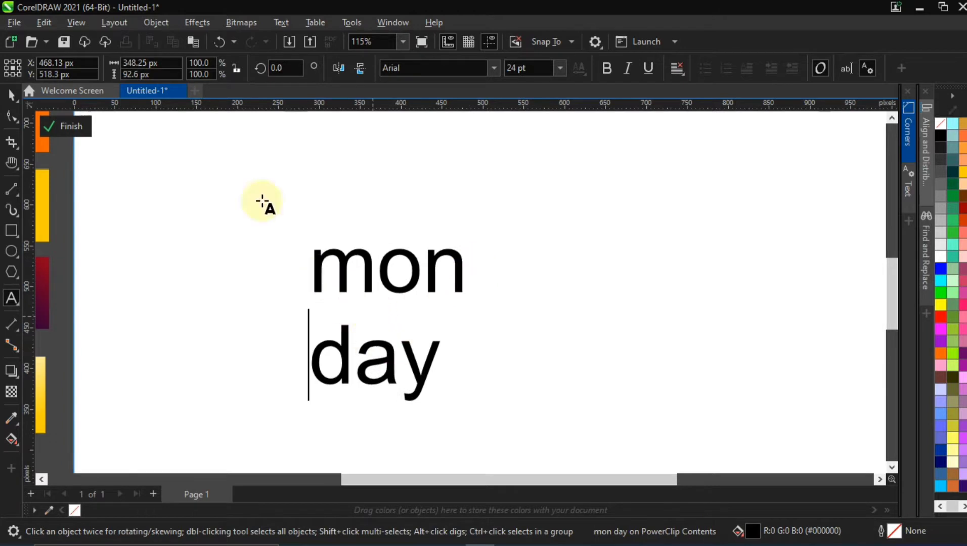
click(18, 98)
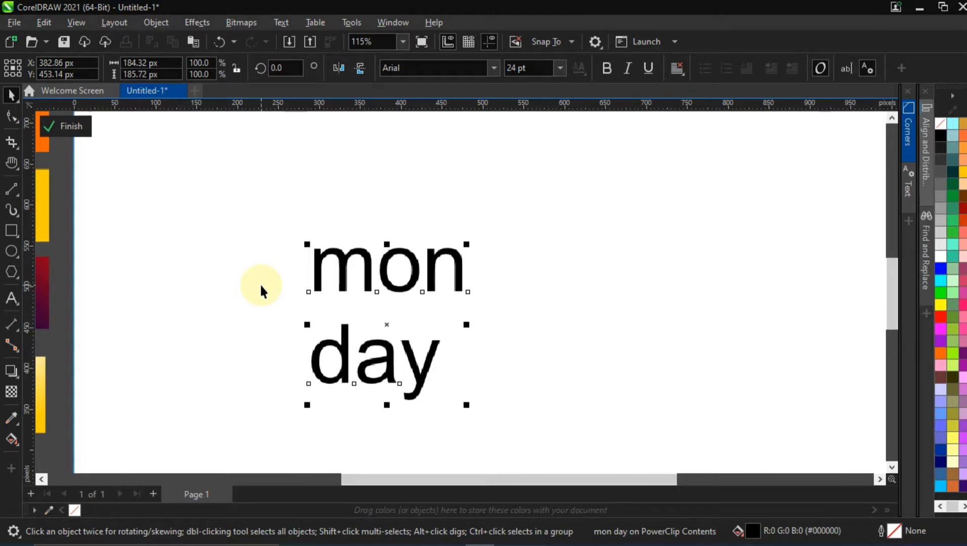
Step: Set the two-line text's font to Inter Black and place the text near the middle of the page
drag(385, 264, 672, 214)
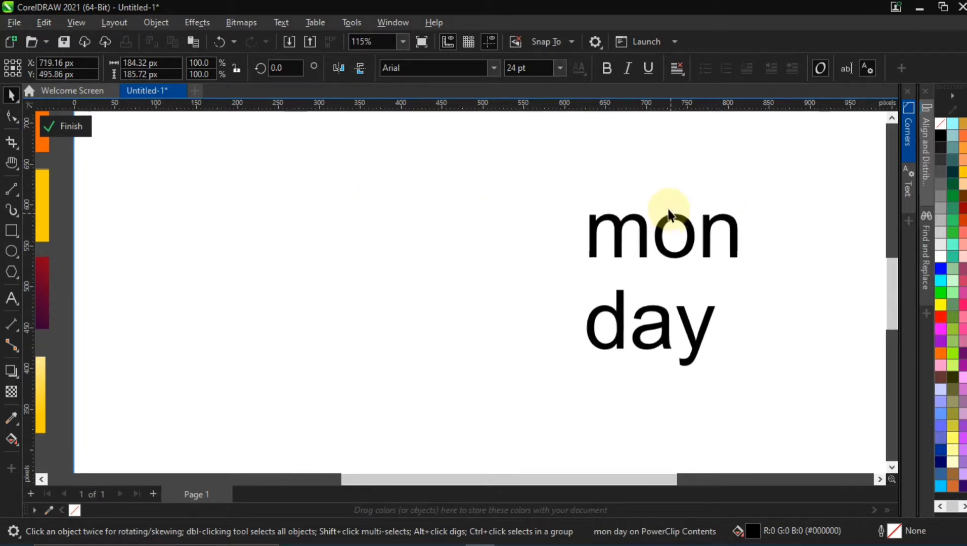
click(494, 68)
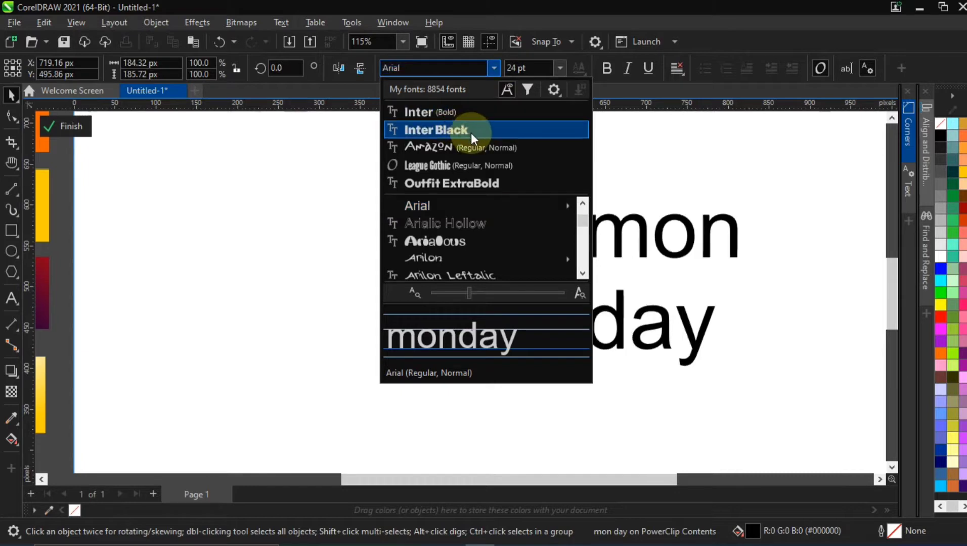
click(457, 130)
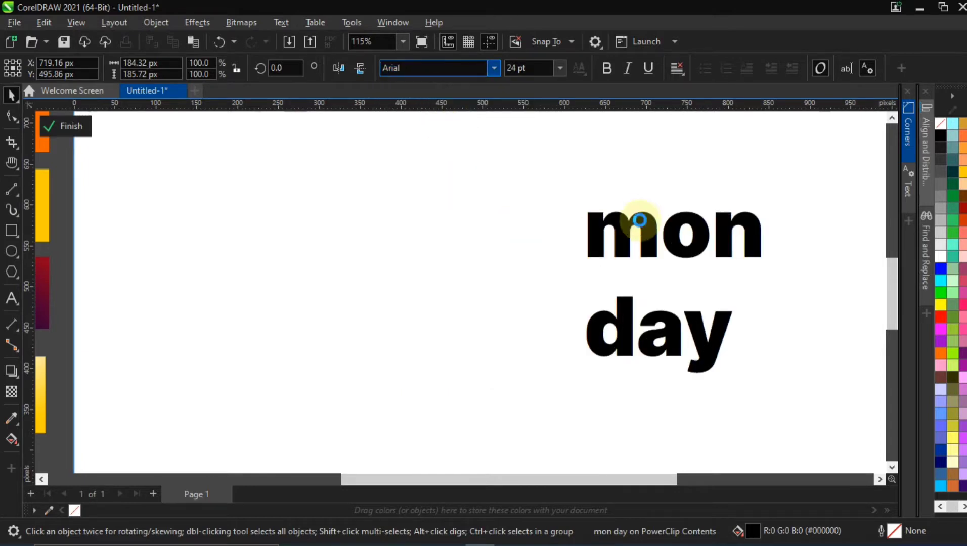
drag(611, 242, 455, 221)
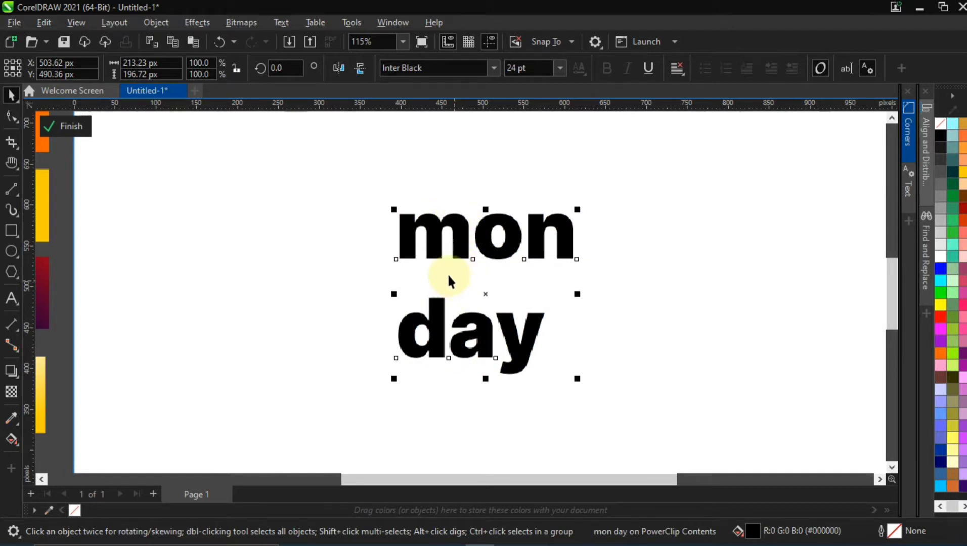
Step: Examine the paragraph spacing options available for the two-line text
drag(364, 250, 640, 314)
click(384, 253)
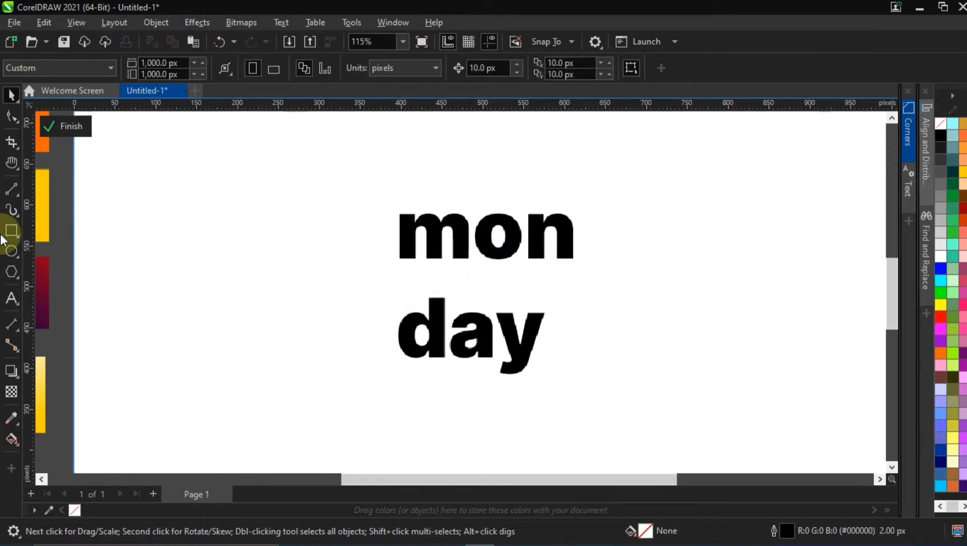
click(444, 240)
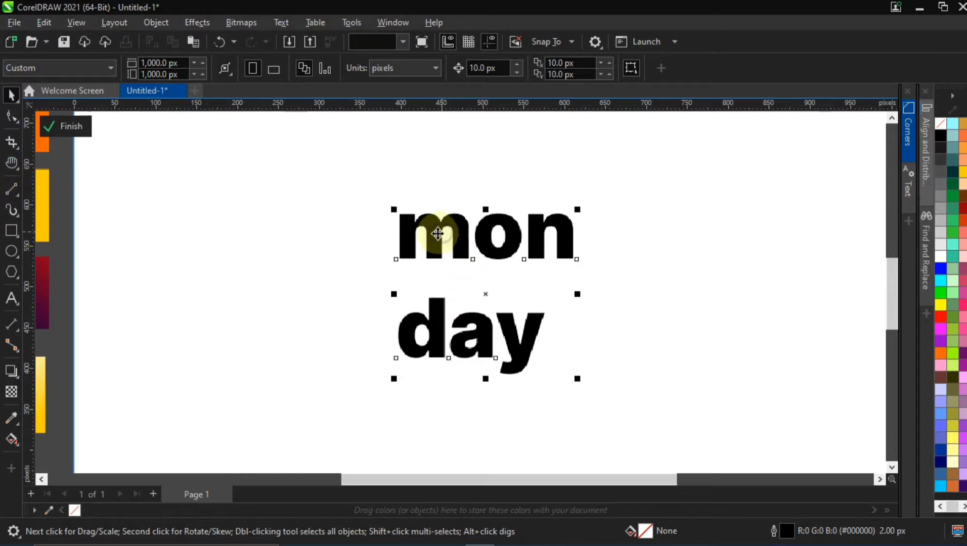
click(904, 193)
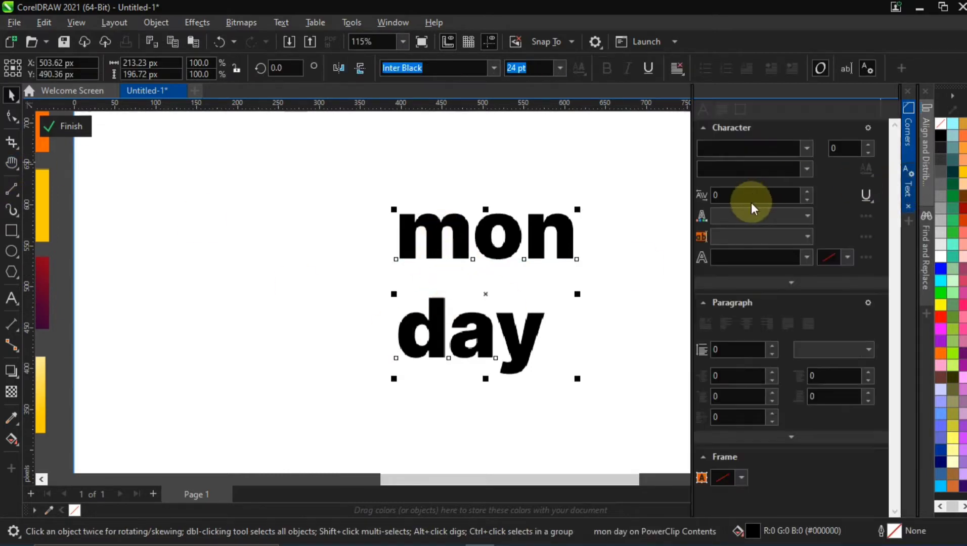
scroll(722, 350, down, 3)
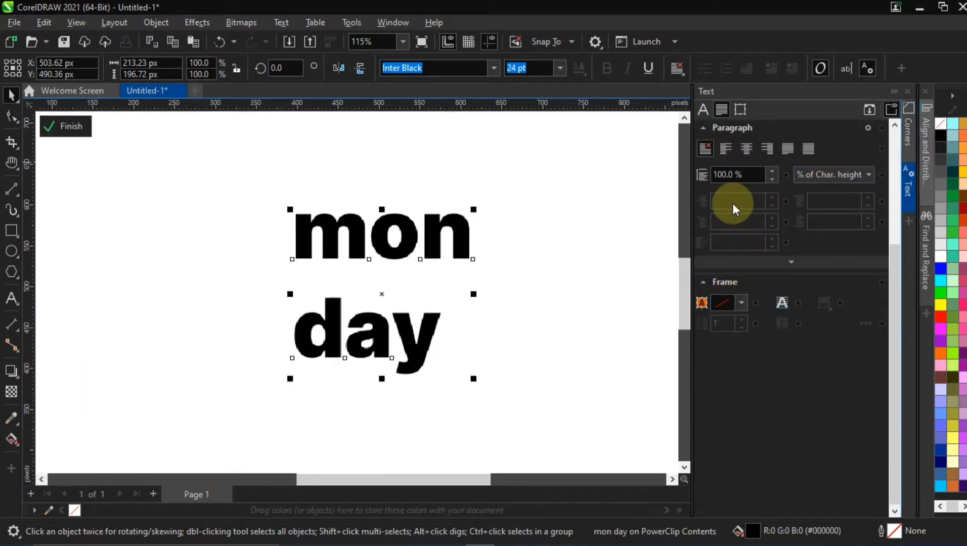
click(909, 187)
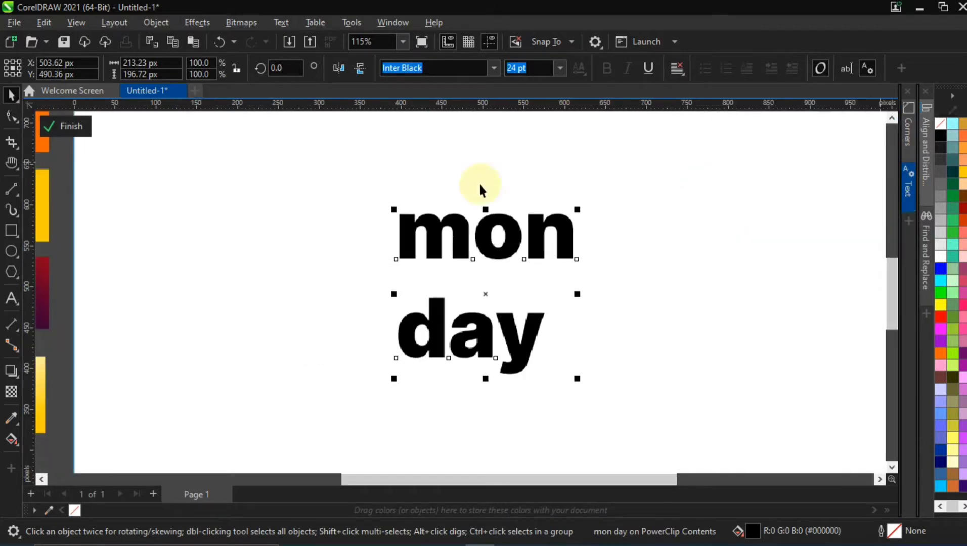
Step: Tighten the line spacing with the Shape tool so that "day" sits closely beneath "mon"
click(12, 116)
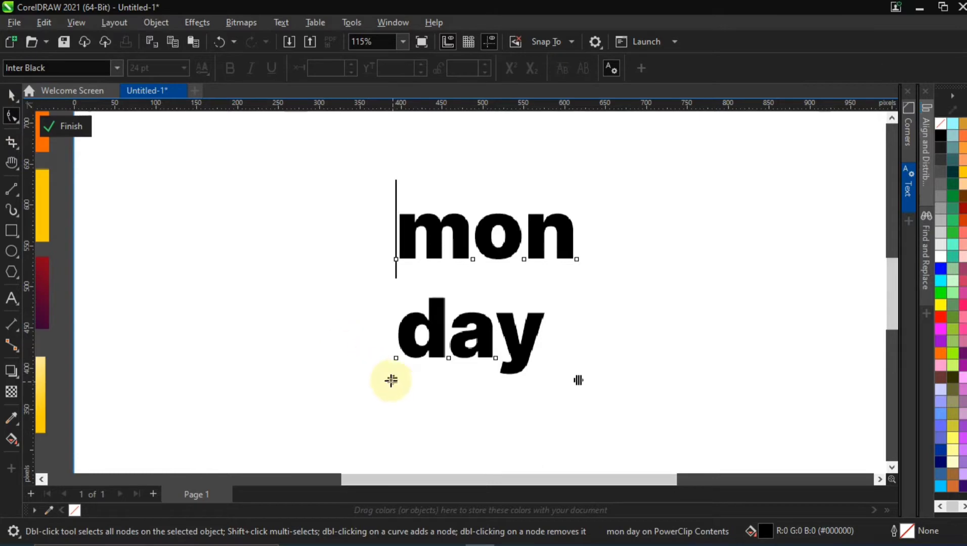
click(13, 94)
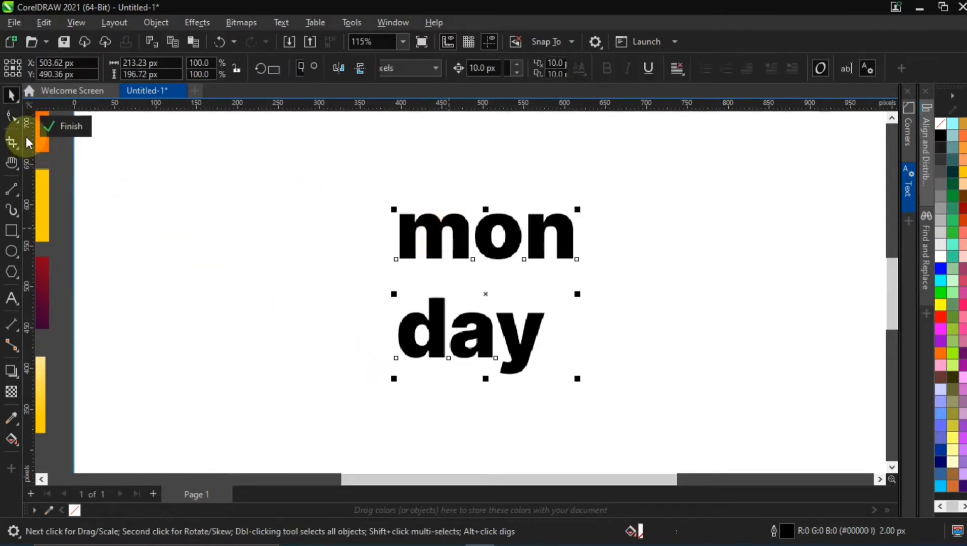
click(12, 116)
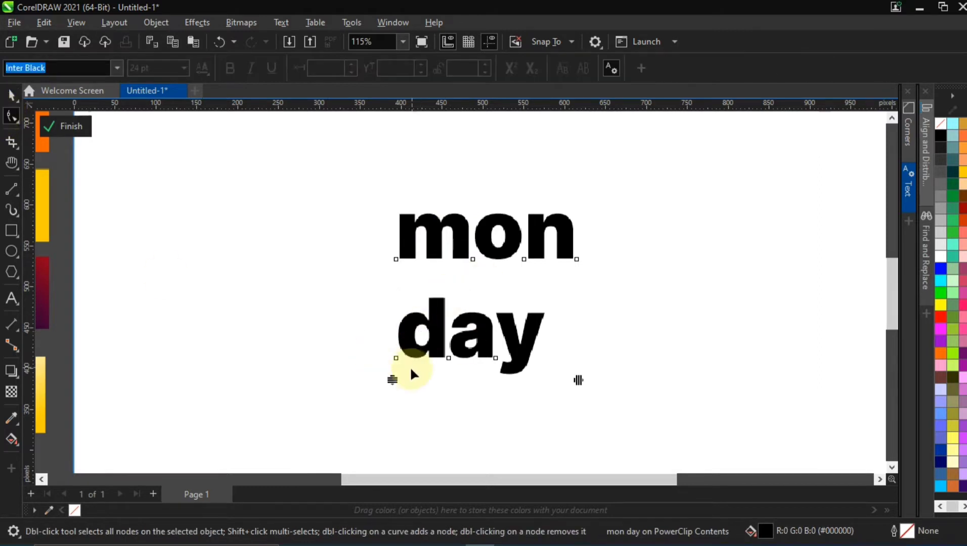
scroll(393, 380, up, 4)
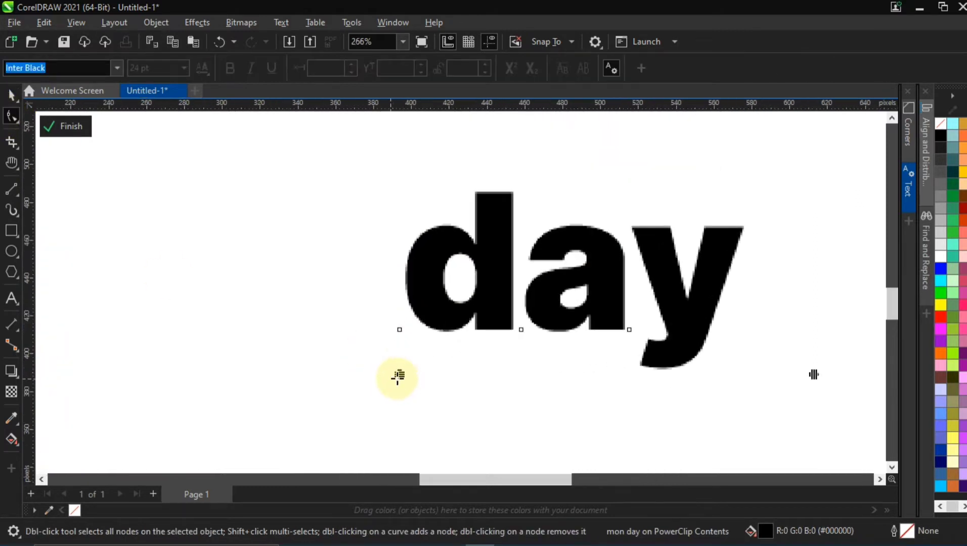
scroll(490, 309, down, 1)
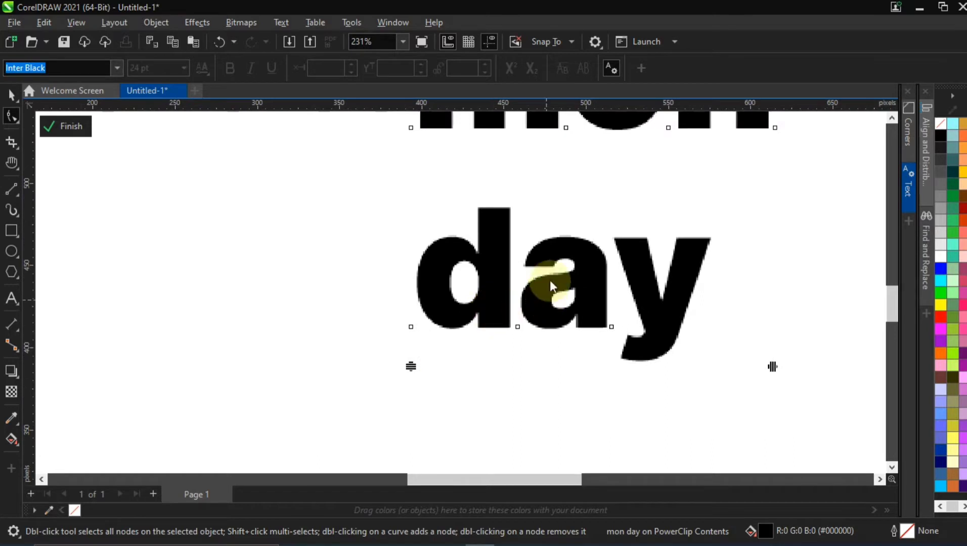
drag(555, 264, 491, 332)
key(space)
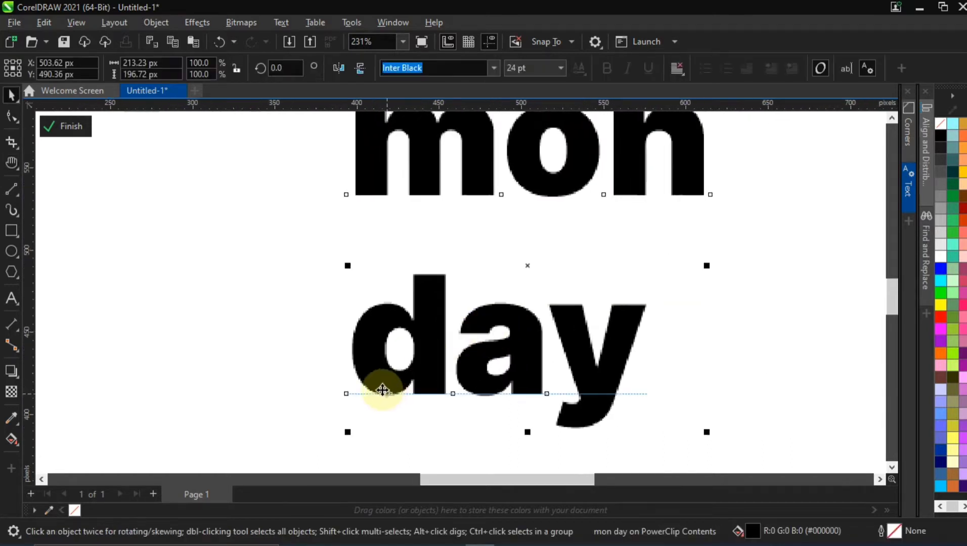
click(12, 115)
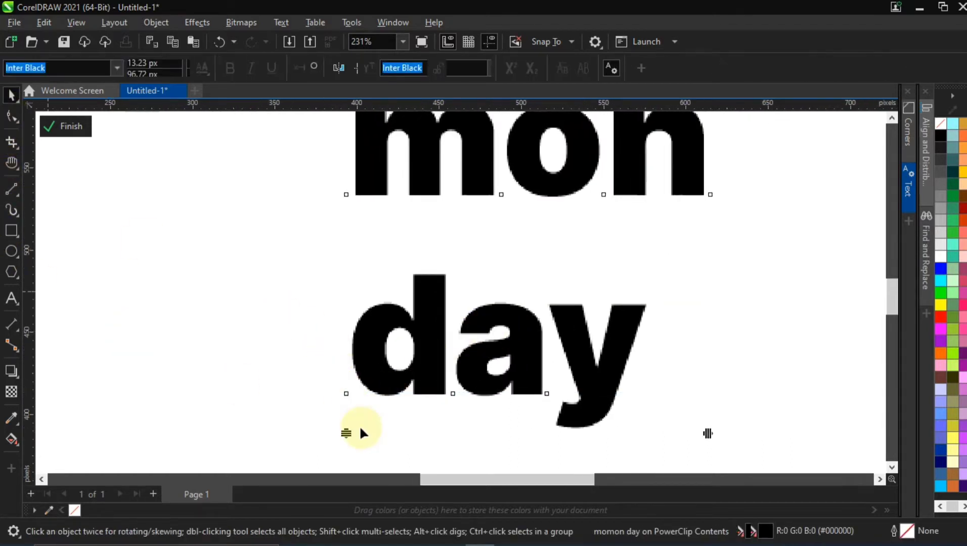
drag(346, 433, 320, 305)
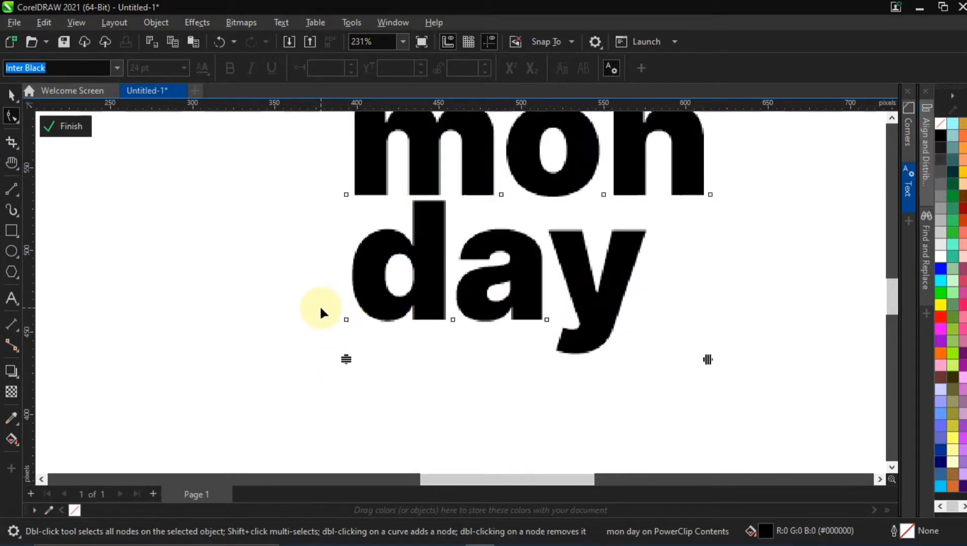
Step: Copy the two-line "mon day" text and paste a duplicate over the original
scroll(497, 319, down, 1)
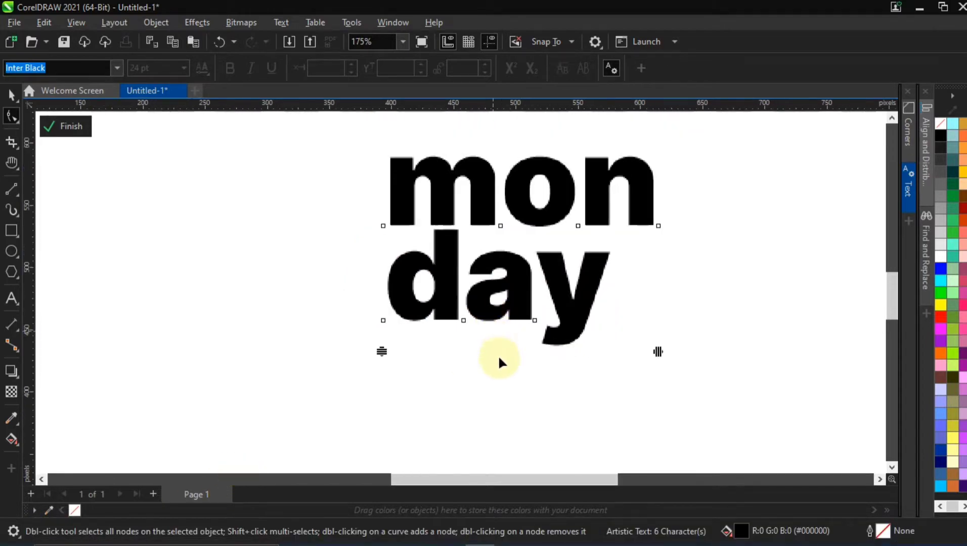
key(h)
scroll(509, 329, down, 2)
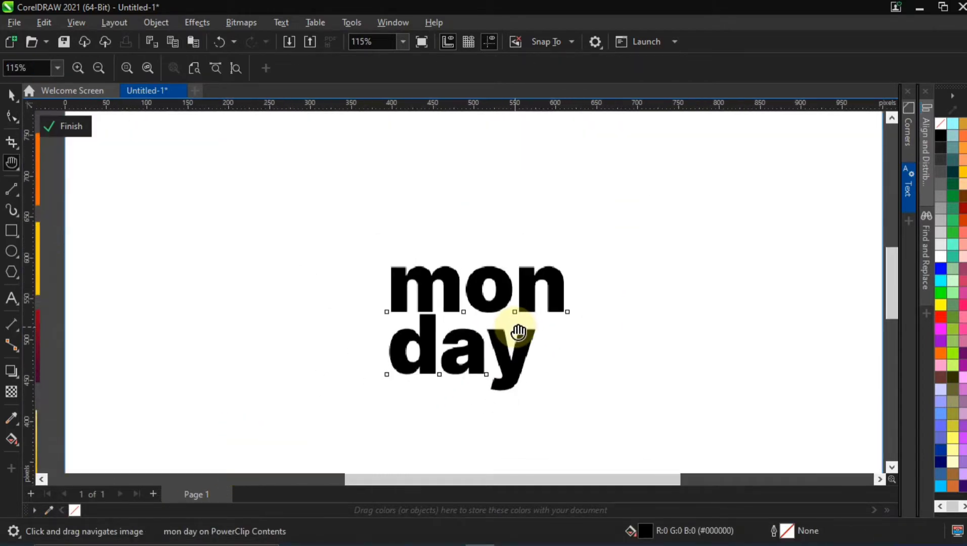
scroll(509, 338, up, 1)
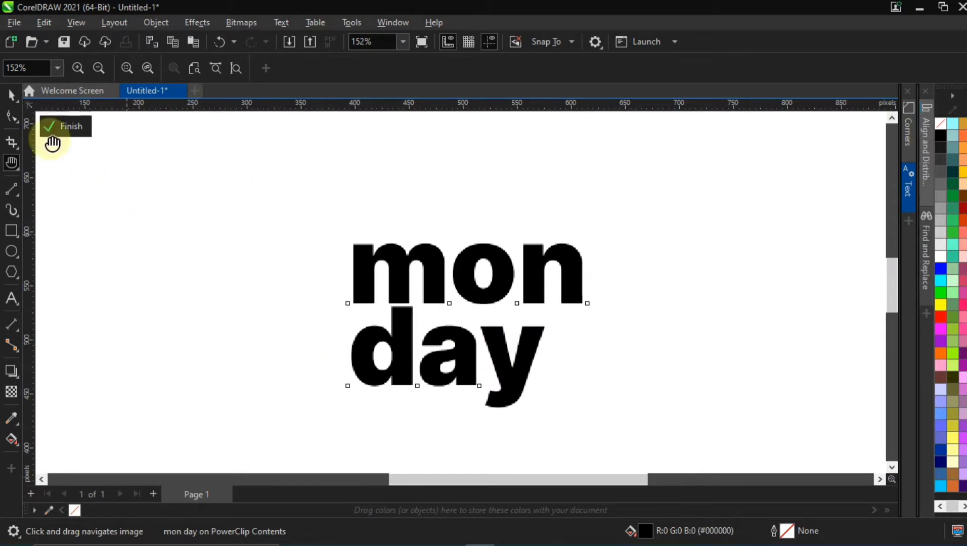
click(11, 95)
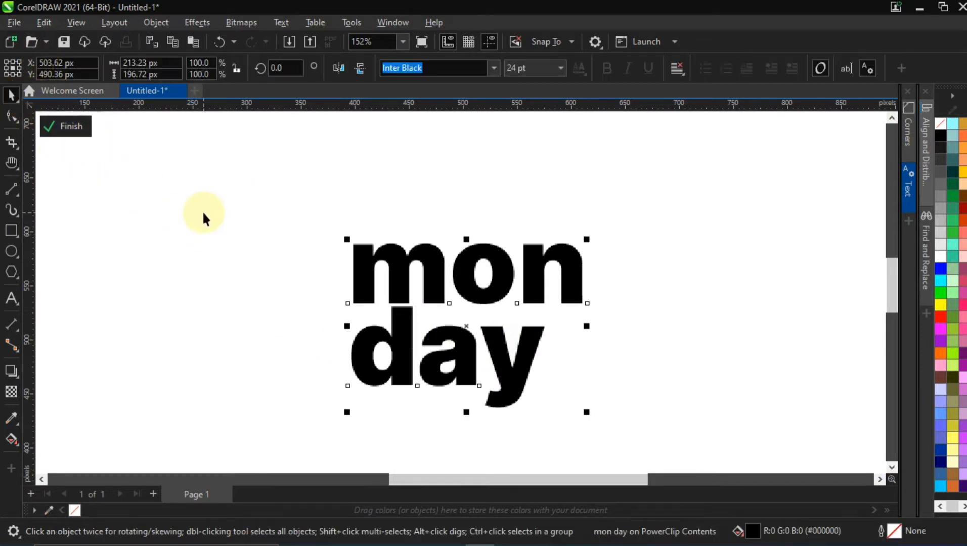
scroll(501, 242, down, 3)
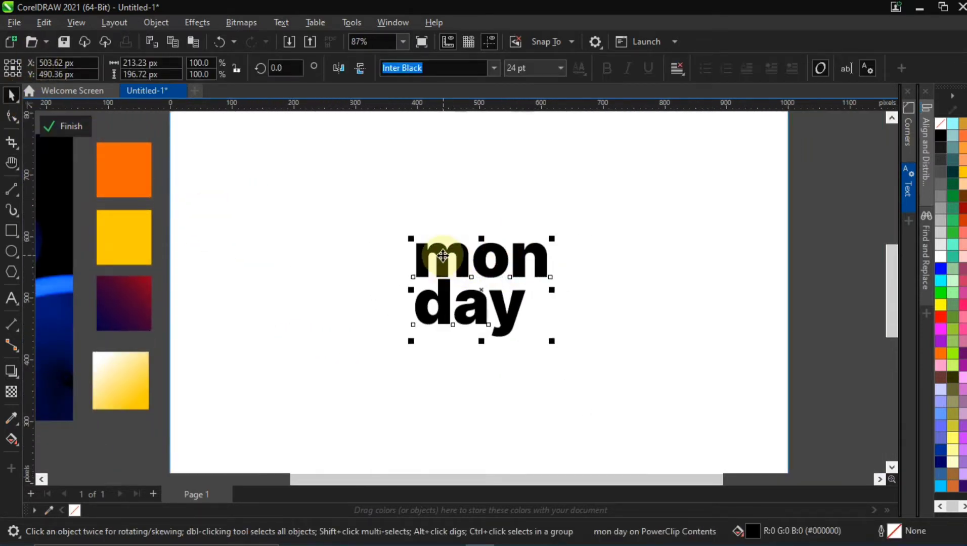
drag(443, 256, 751, 264)
key(ctrl+z)
key(ctrl+c)
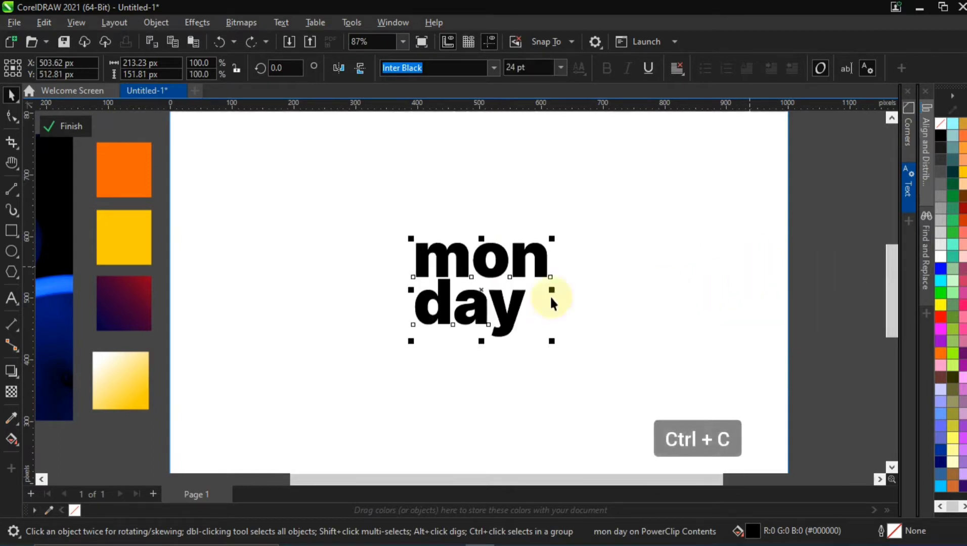
key(ctrl+v)
drag(458, 261, 747, 273)
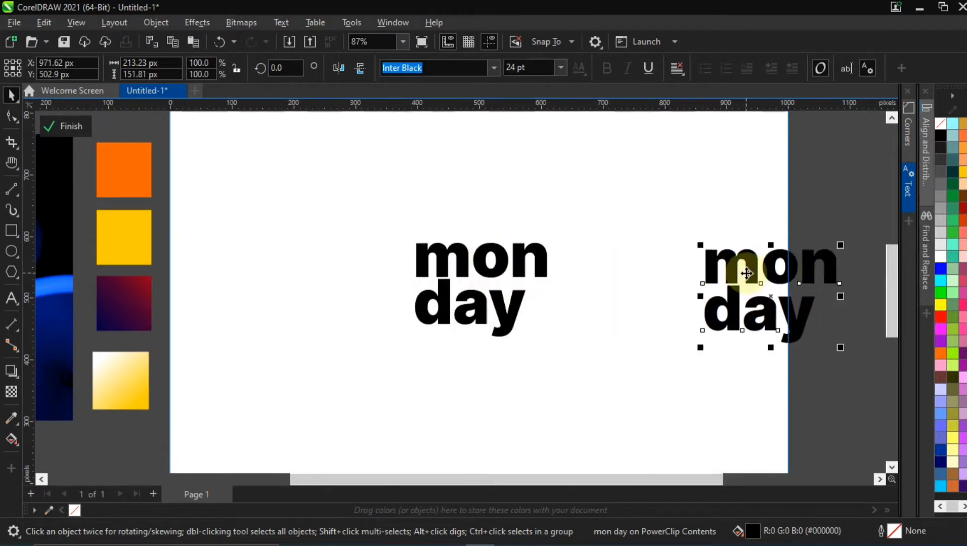
key(ctrl+z)
Step: Move the duplicate text off the page, beyond its right edge, as a spare copy
click(745, 276)
key(ctrl+d)
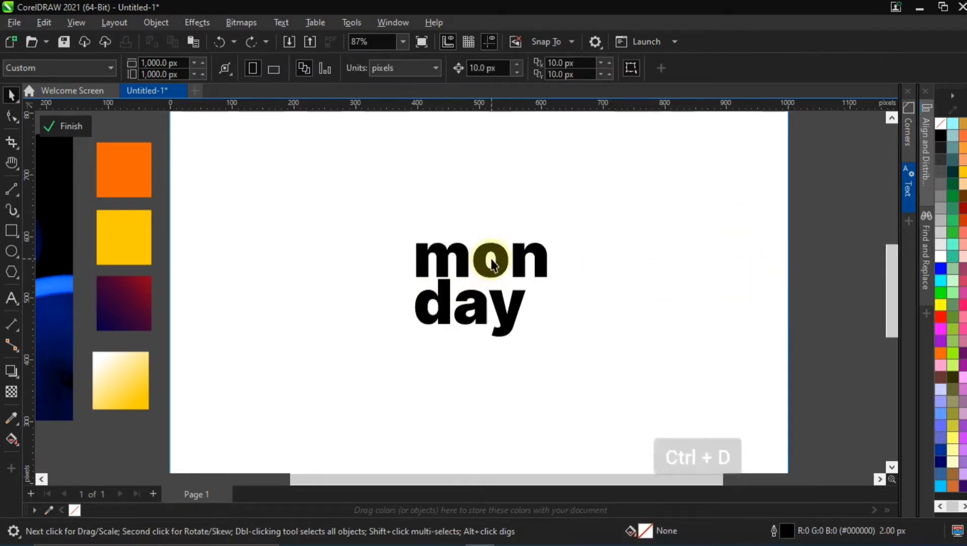
drag(483, 257, 825, 274)
key(ctrl+z)
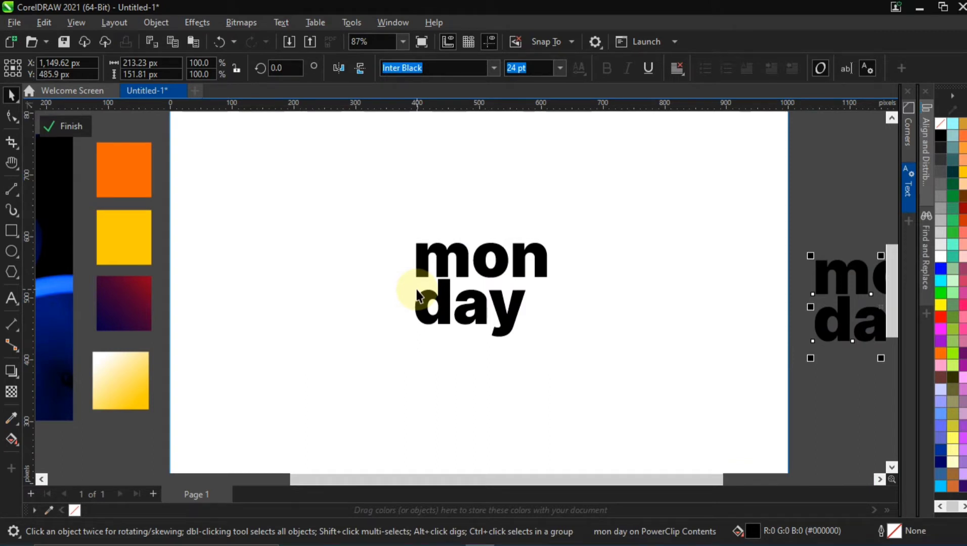
Step: Move the original two-line text slightly left, to about X 467 px and Y 511 px
scroll(444, 282, up, 4)
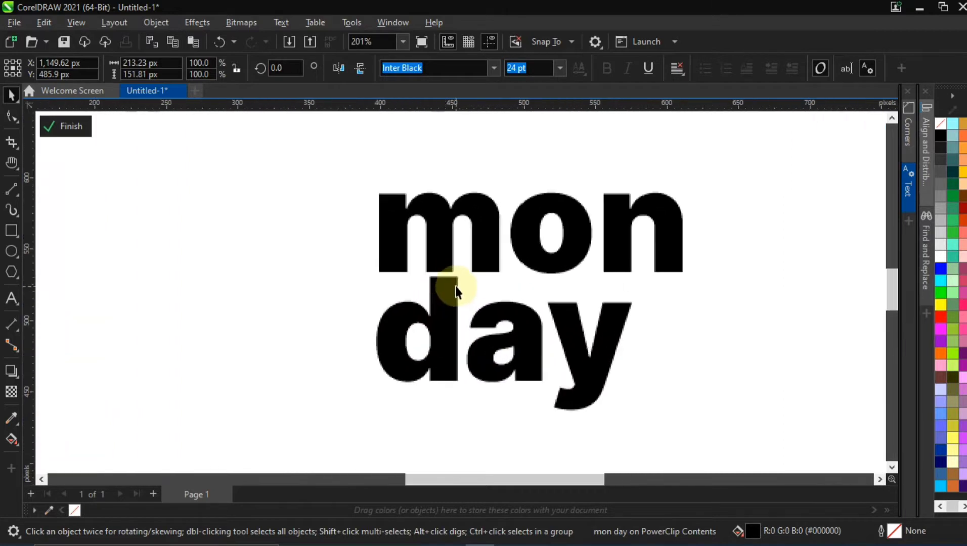
drag(491, 214, 445, 242)
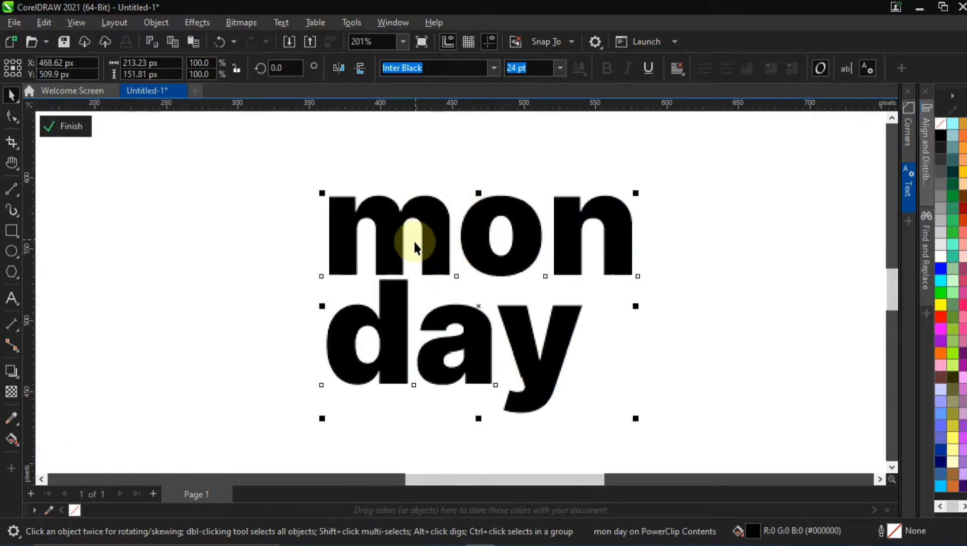
drag(351, 219, 356, 222)
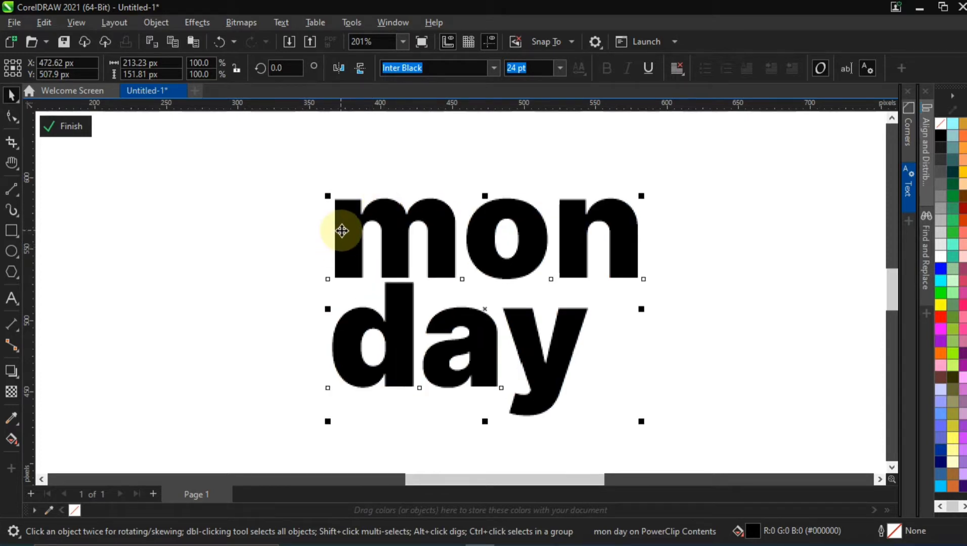
scroll(342, 231, up, 2)
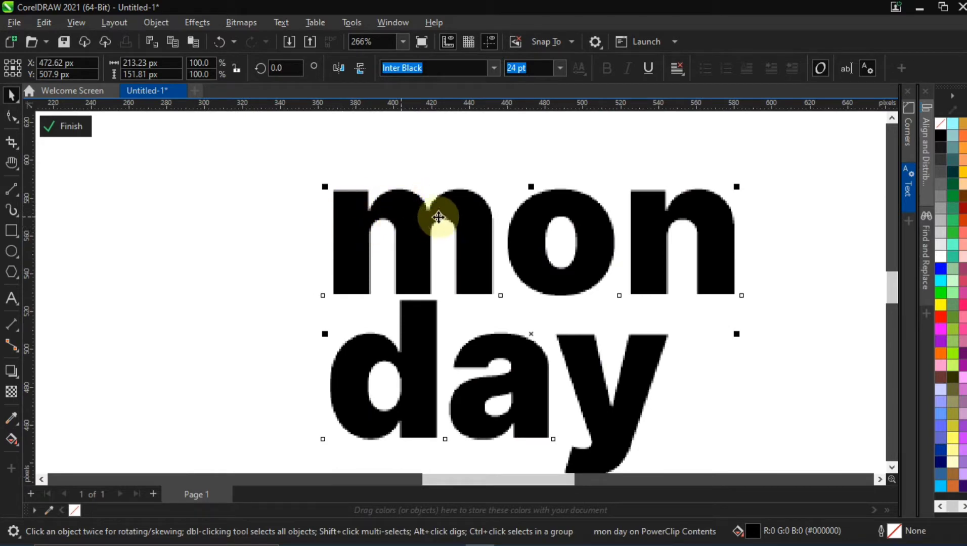
scroll(438, 217, down, 2)
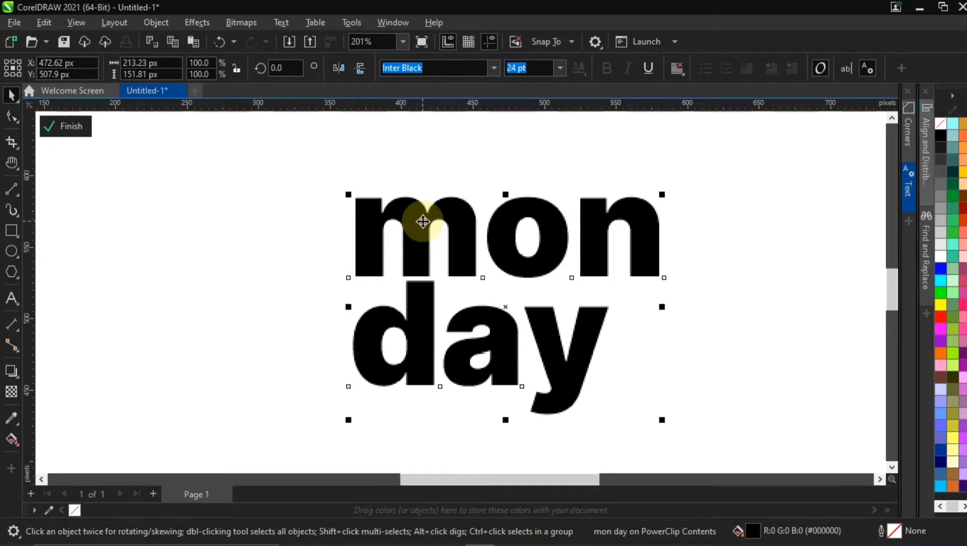
mouse_move(419, 218)
mouse_down()
mouse_move(397, 210)
mouse_move(408, 212)
mouse_up()
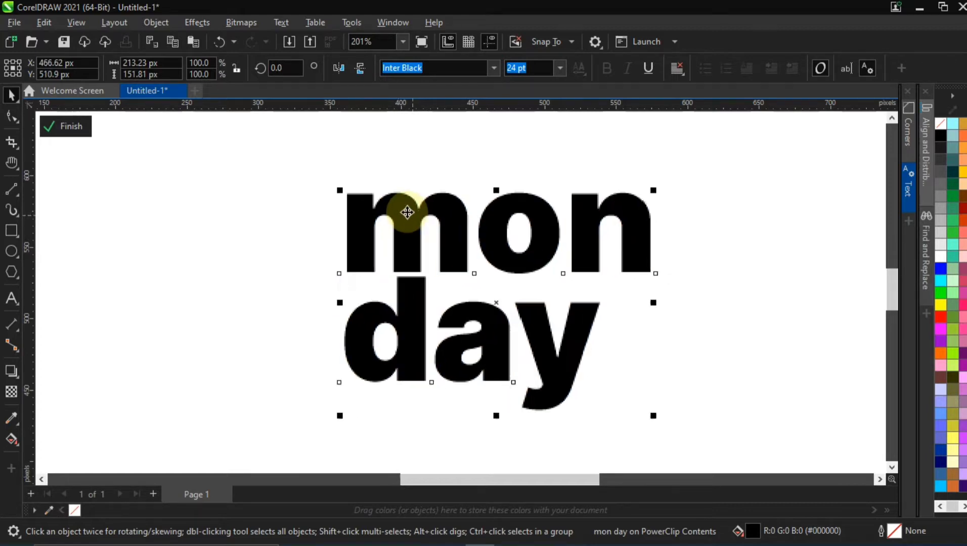
Step: Insert a few test letters before "mon" and remove them again
click(406, 212)
double_click(358, 238)
text(hgsu)
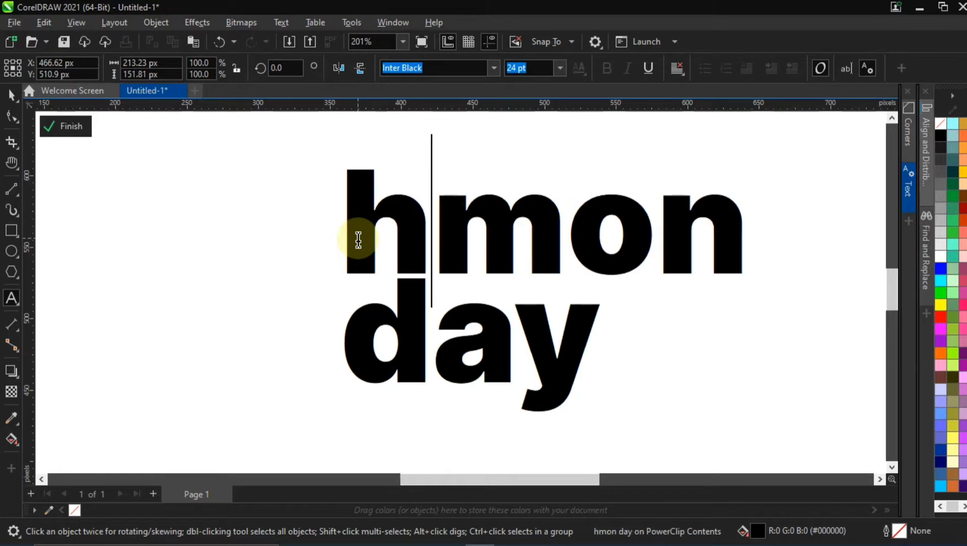
text(t)
key(BackSpace)
key(BackSpace)
key(BackSpace)
key(BackSpace)
key(BackSpace)
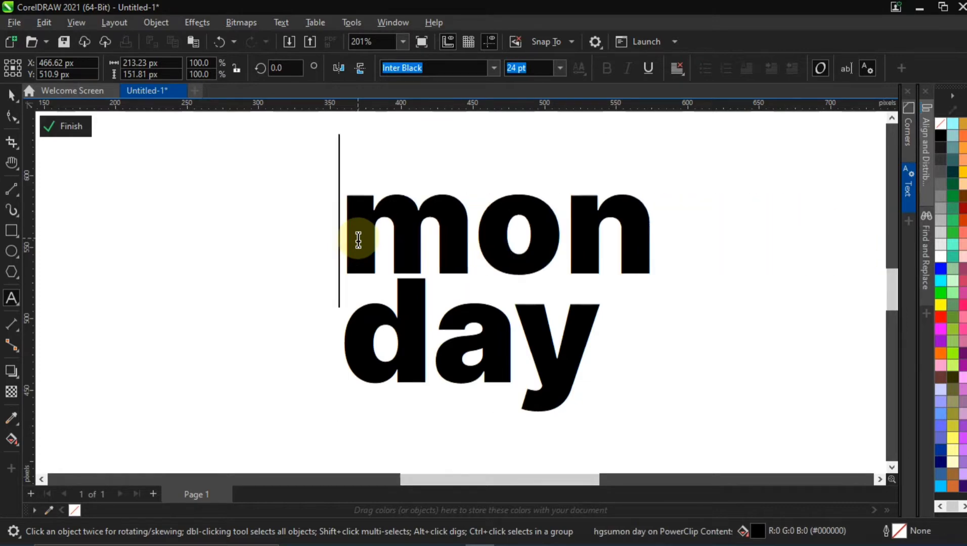
click(12, 95)
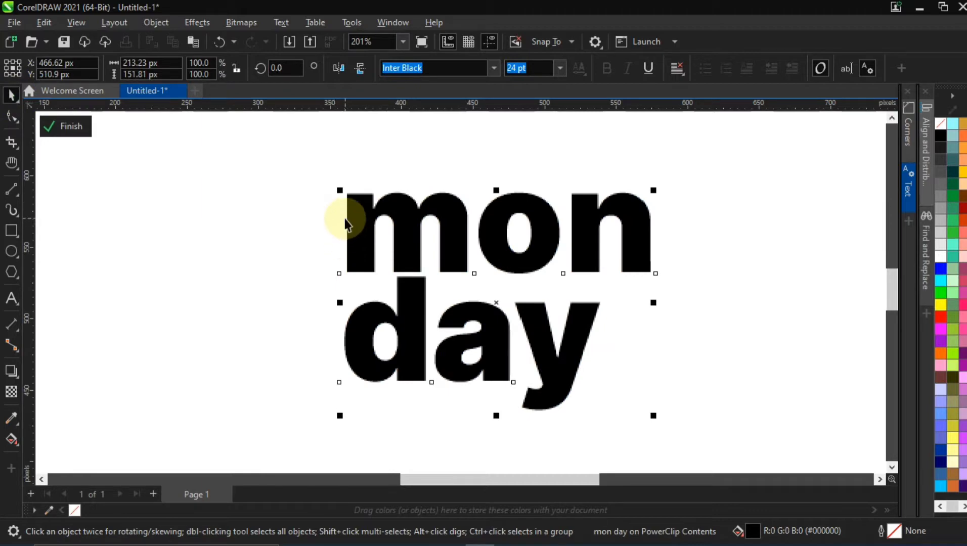
Step: Try converting the two-line text to curves and moving it up and left, and undo both changes
key(ctrl+q)
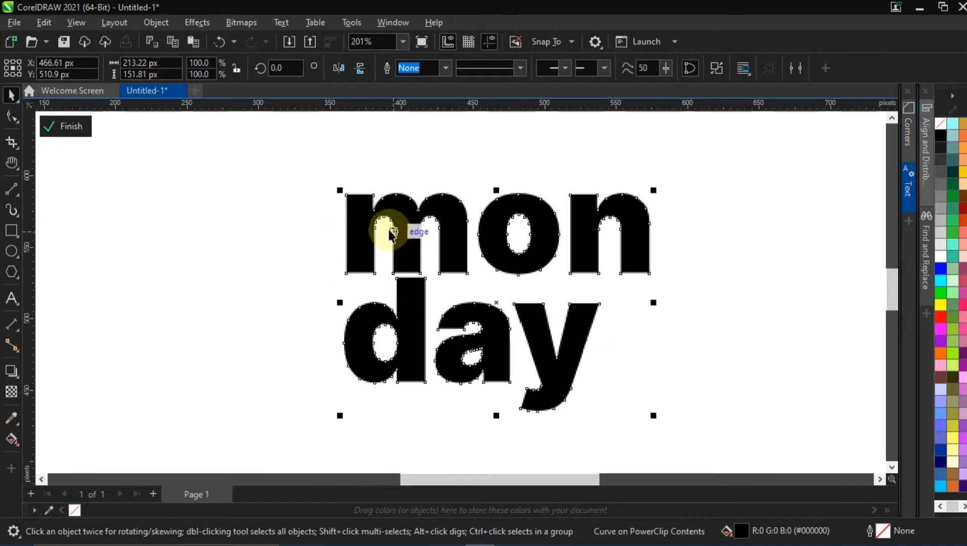
scroll(389, 226, up, 3)
scroll(449, 315, down, 3)
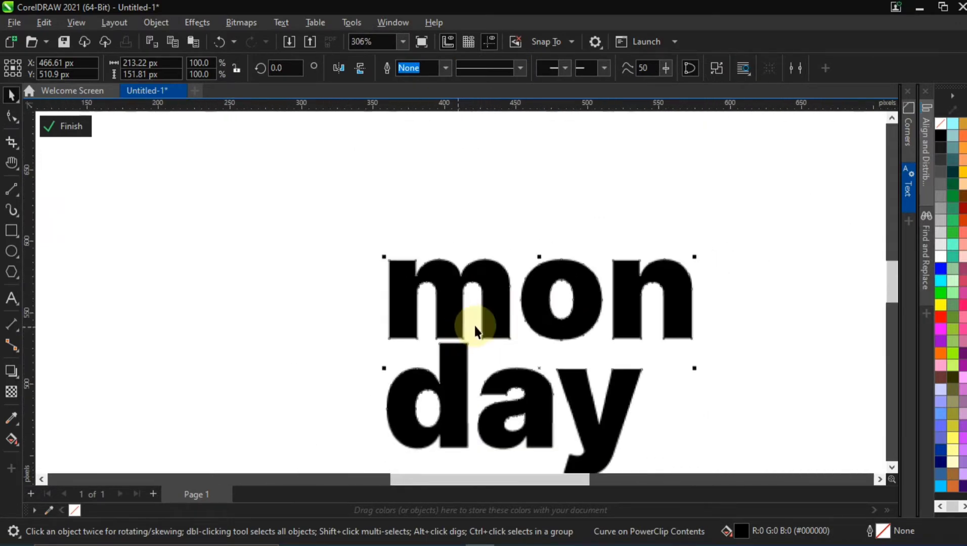
drag(500, 296, 479, 242)
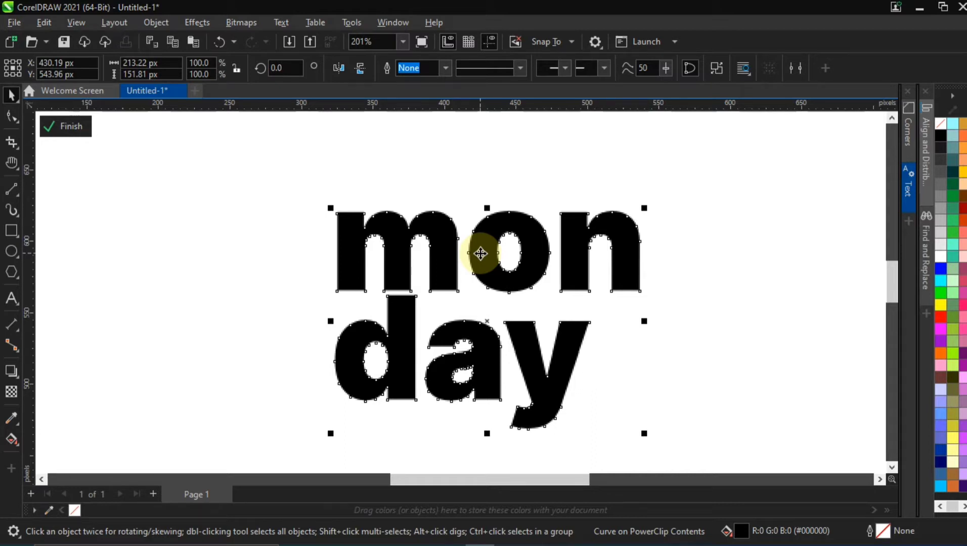
drag(481, 253, 489, 253)
key(ctrl+z)
key(ctrl+z)
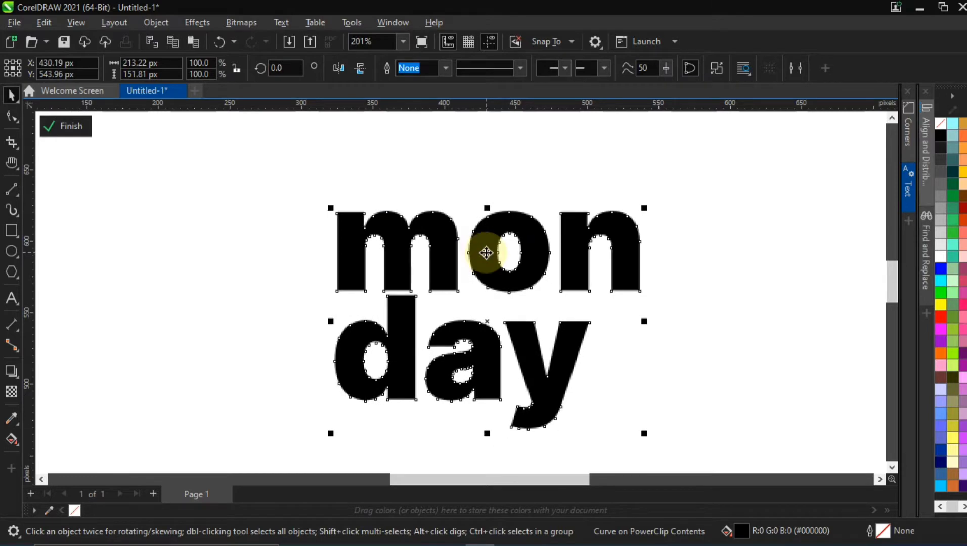
key(ctrl+z)
key(ctrl+z)
key(ctrl+z)
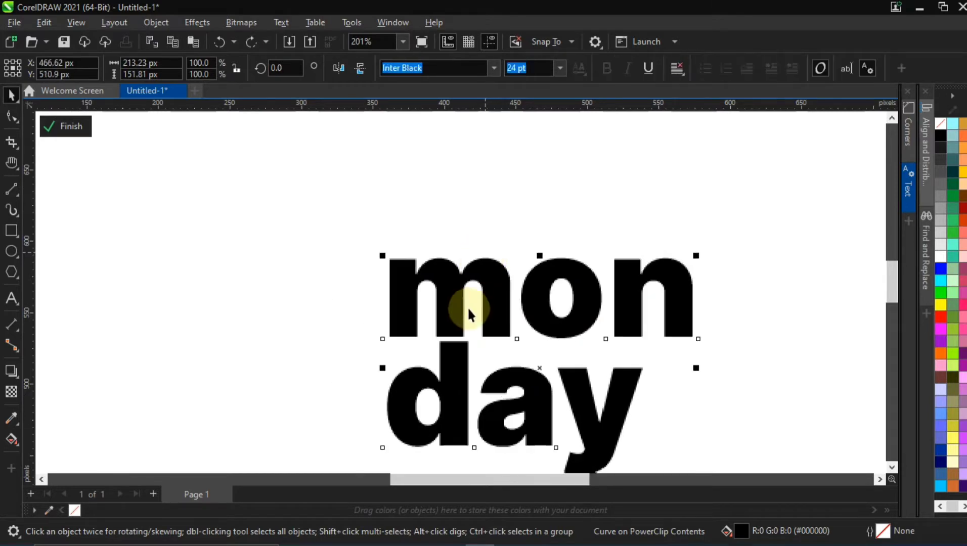
click(385, 315)
double_click(391, 318)
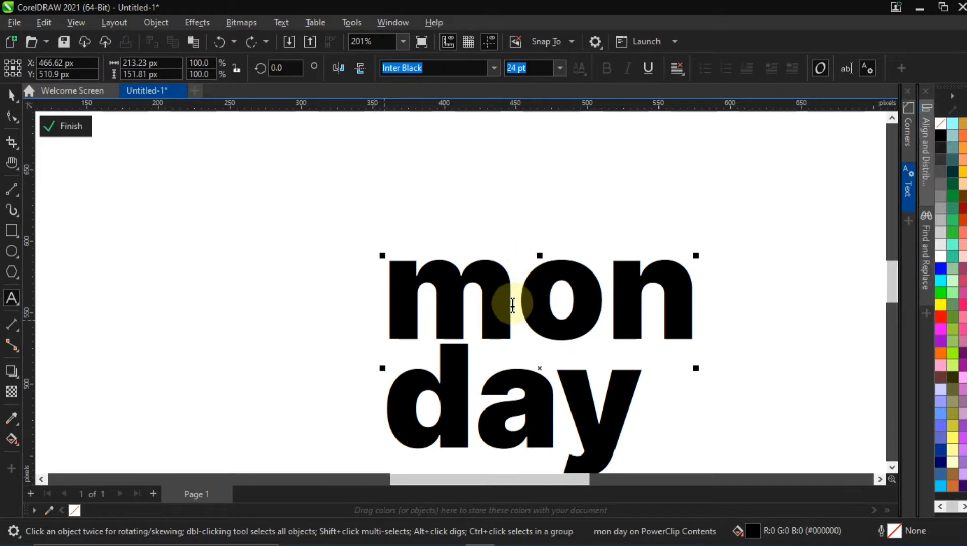
click(11, 95)
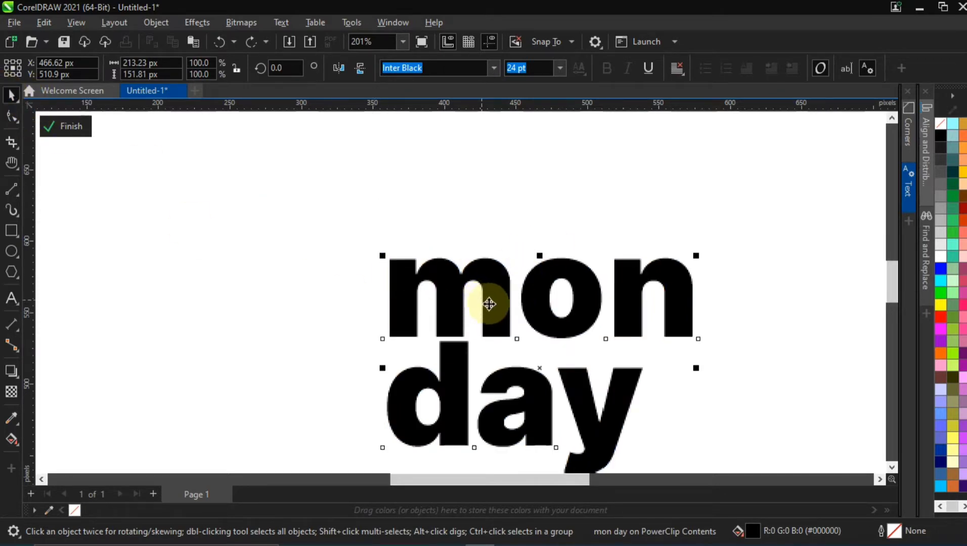
Step: Convert the original two-line "mon day" text to curves
key(h)
drag(559, 329, 499, 288)
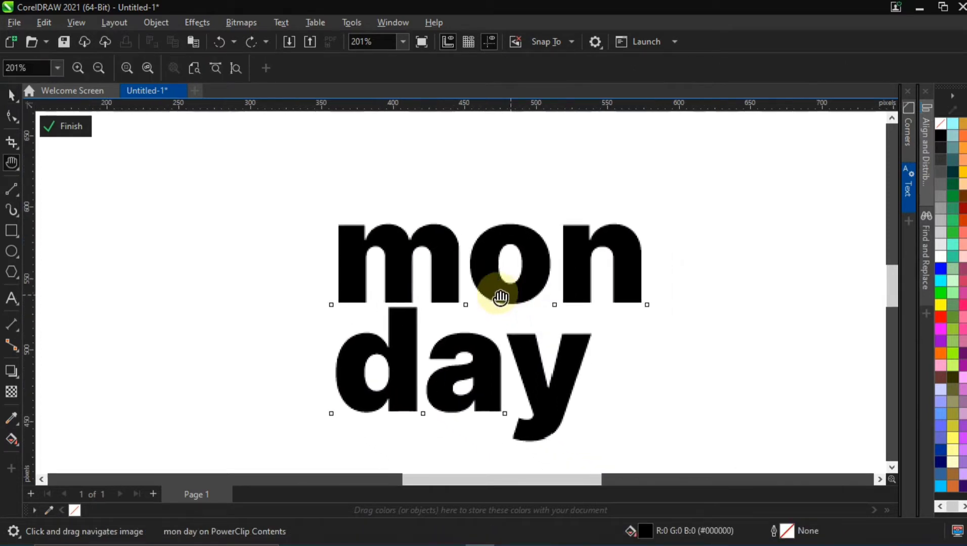
key(space)
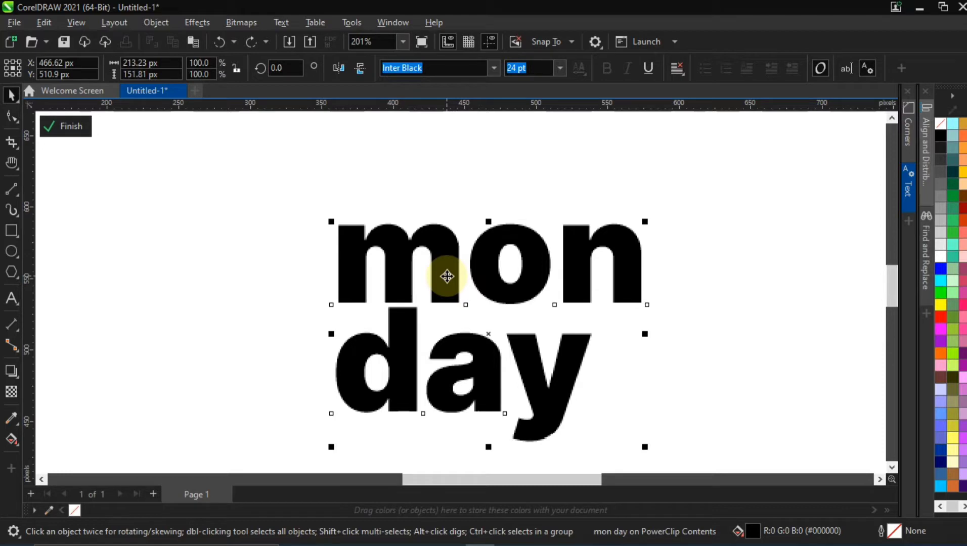
key(ctrl+q)
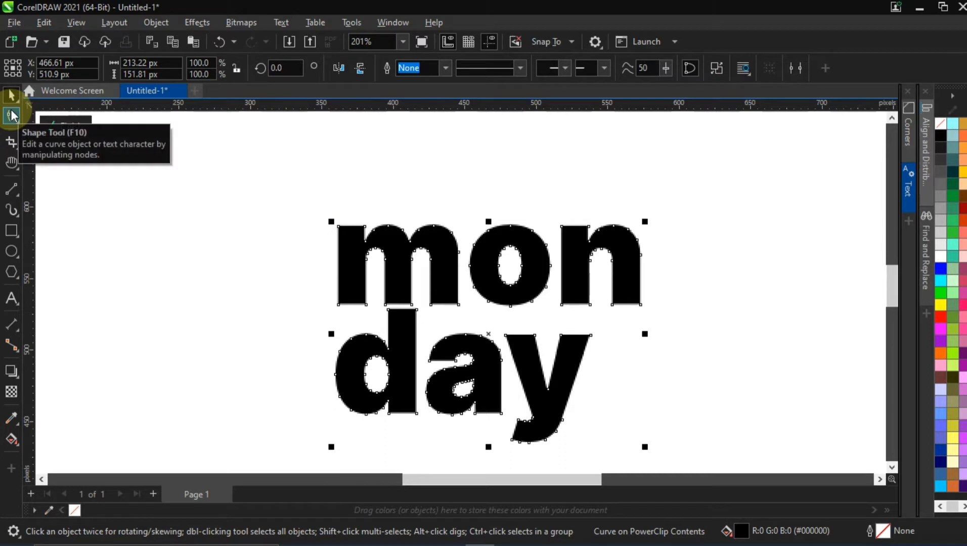
Step: Put the "mon day" curves into node editing with the Shape tool and bring up the Corners settings
click(911, 158)
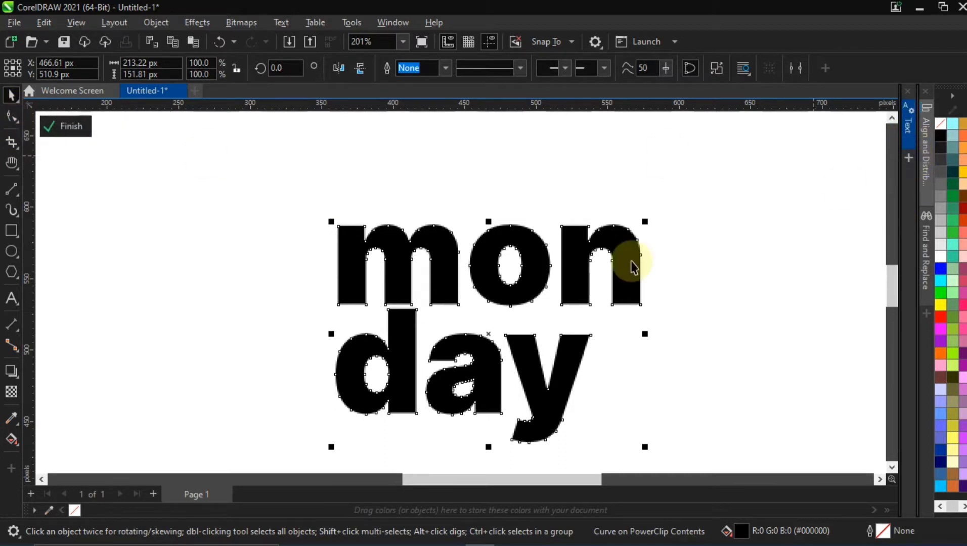
click(13, 119)
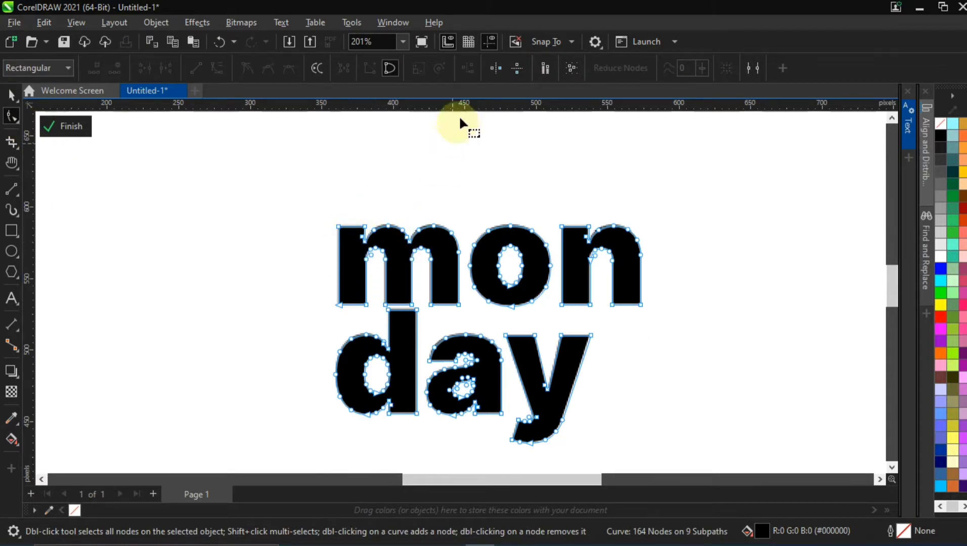
click(381, 22)
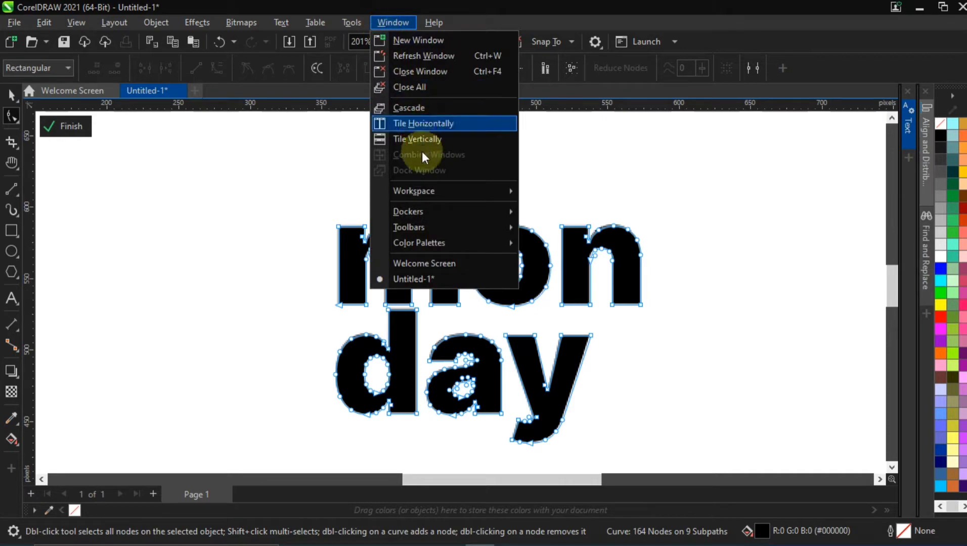
mouse_move(422, 211)
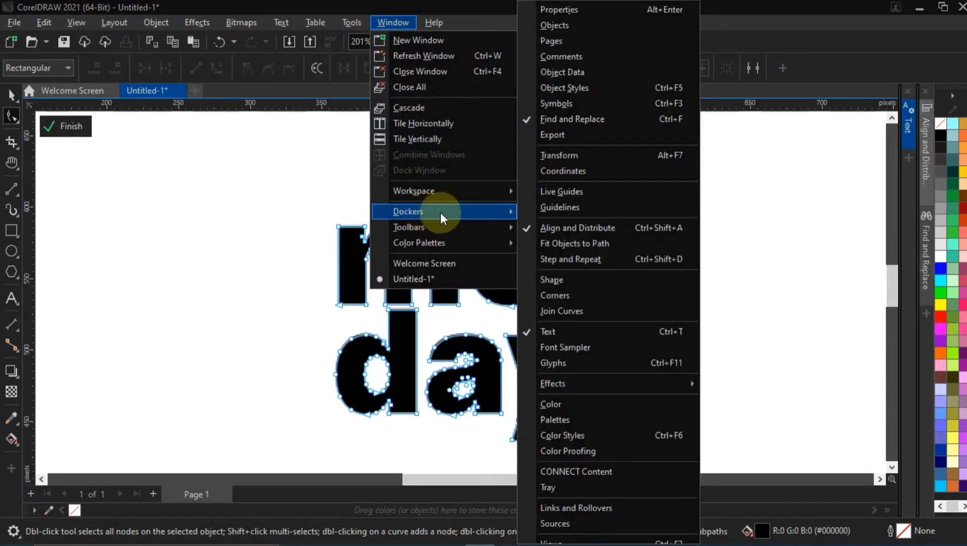
click(582, 293)
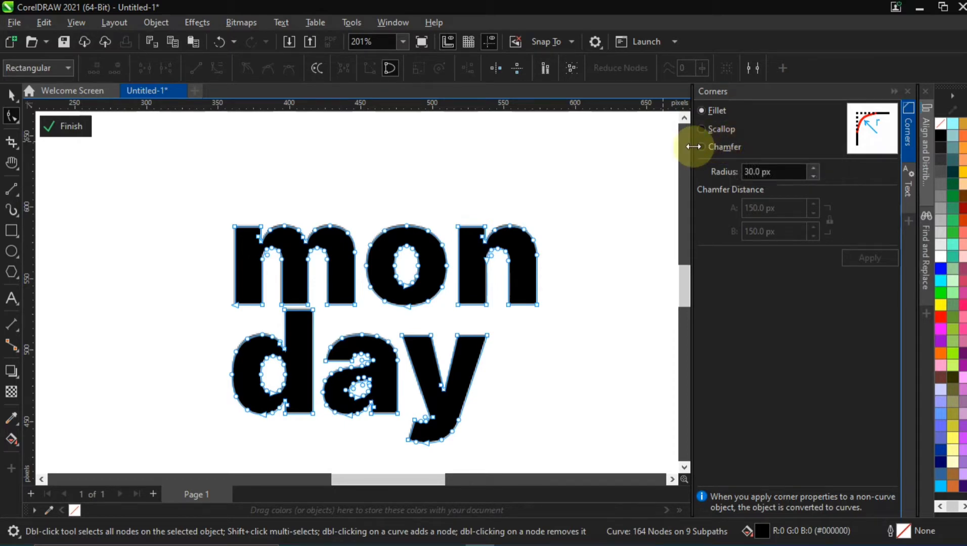
Step: Try to fillet the upper-left corner of the "m" with a 30 px radius
scroll(248, 234, up, 2)
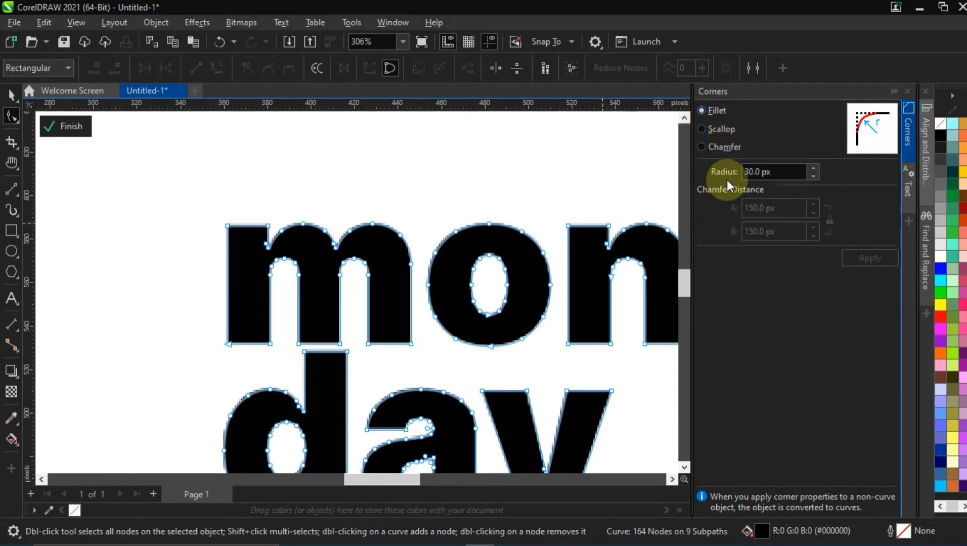
click(752, 172)
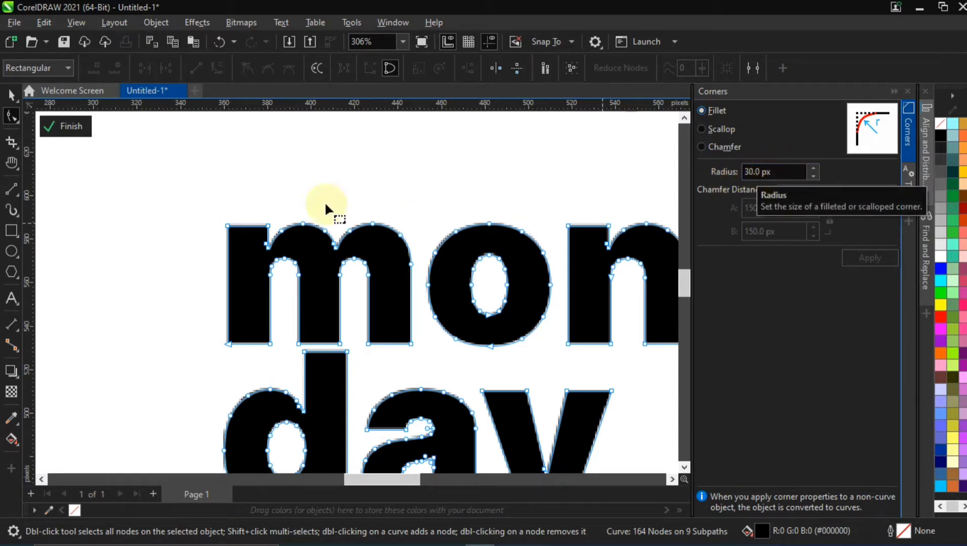
drag(215, 215, 242, 242)
click(869, 258)
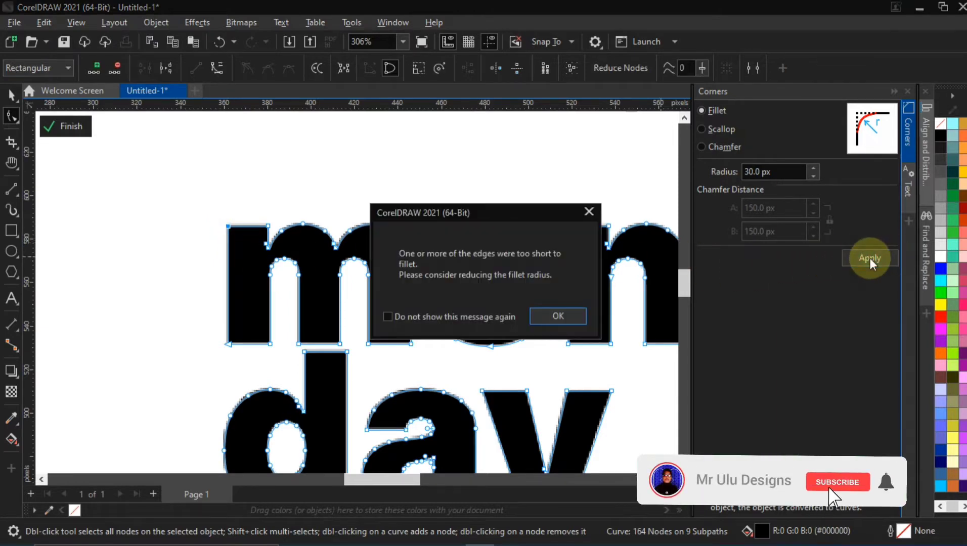
click(557, 319)
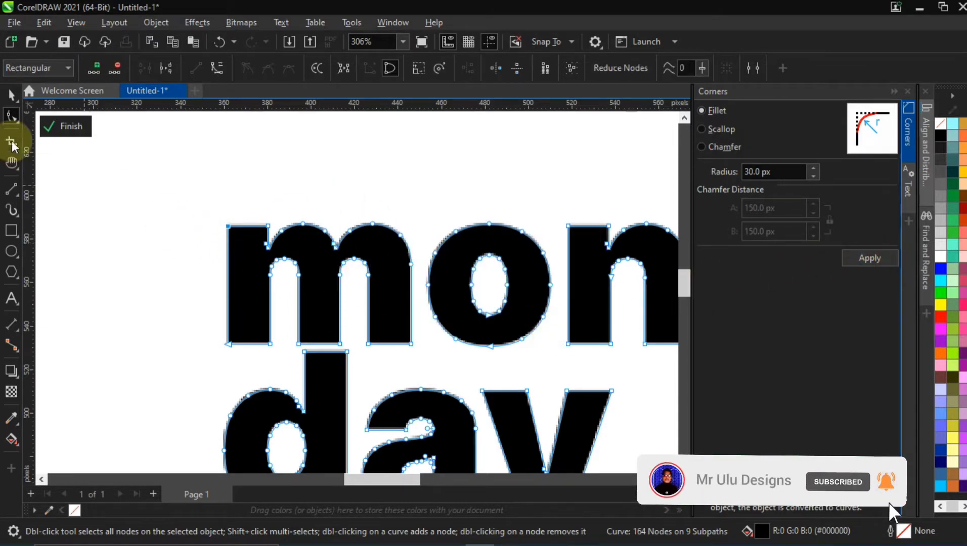
Step: Reduce the nodes of the whole lettering and retry the 30 px fillet on the upper-left corner of the "m"
click(617, 68)
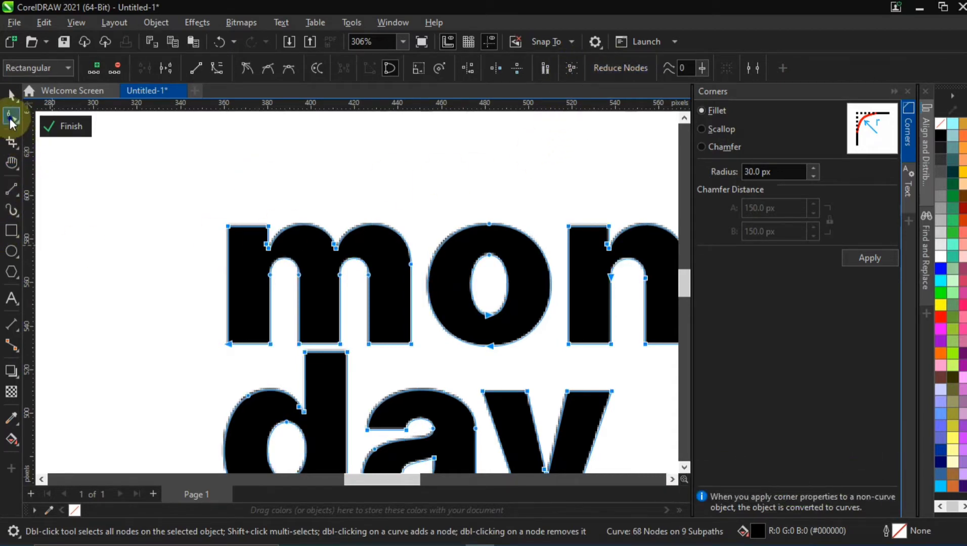
click(218, 216)
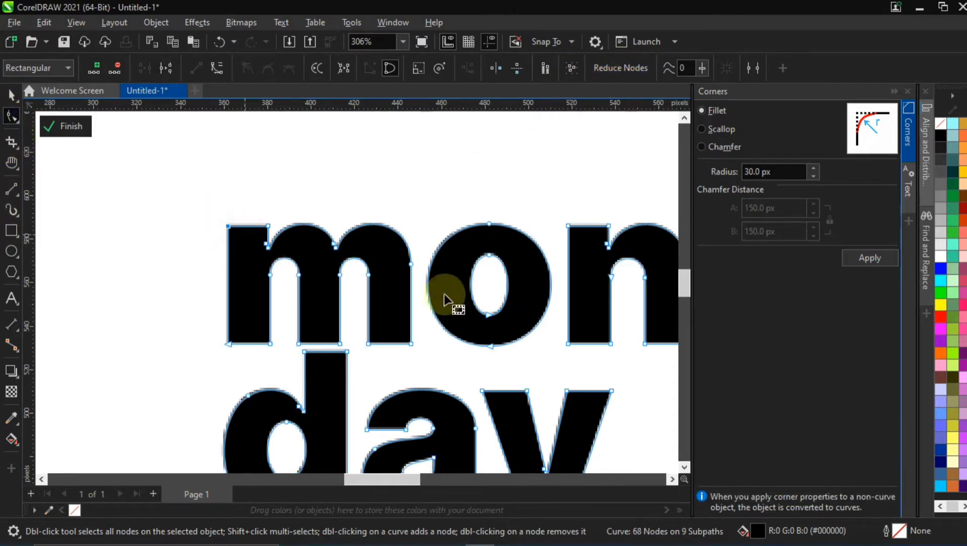
click(860, 258)
click(557, 315)
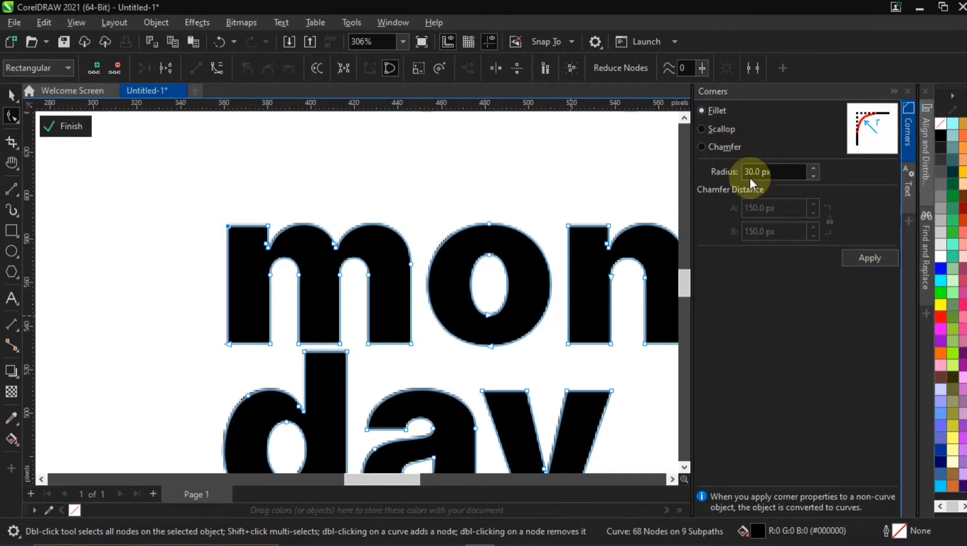
Step: Set the fillet radius to 20 px and try applying it to the upper-left corner of the "m"
drag(754, 172, 732, 167)
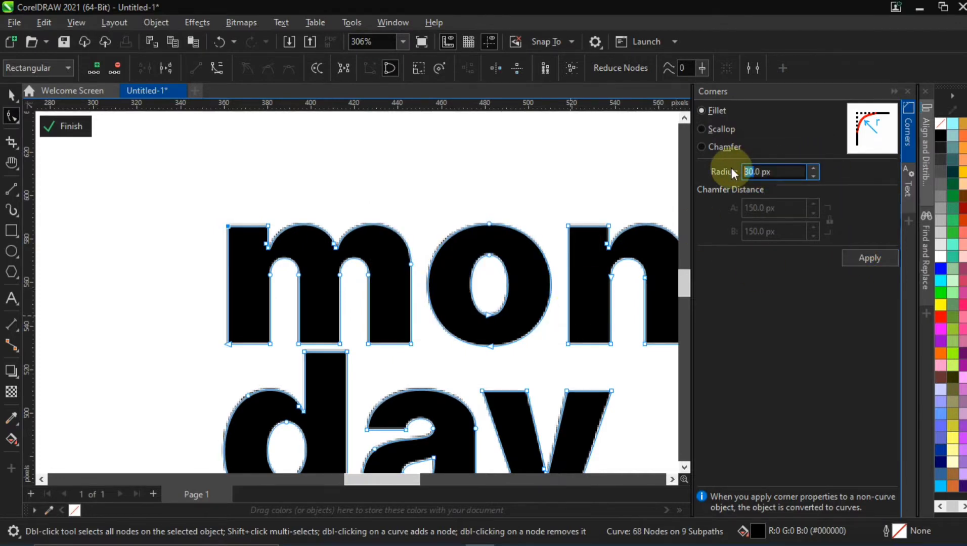
text(20)
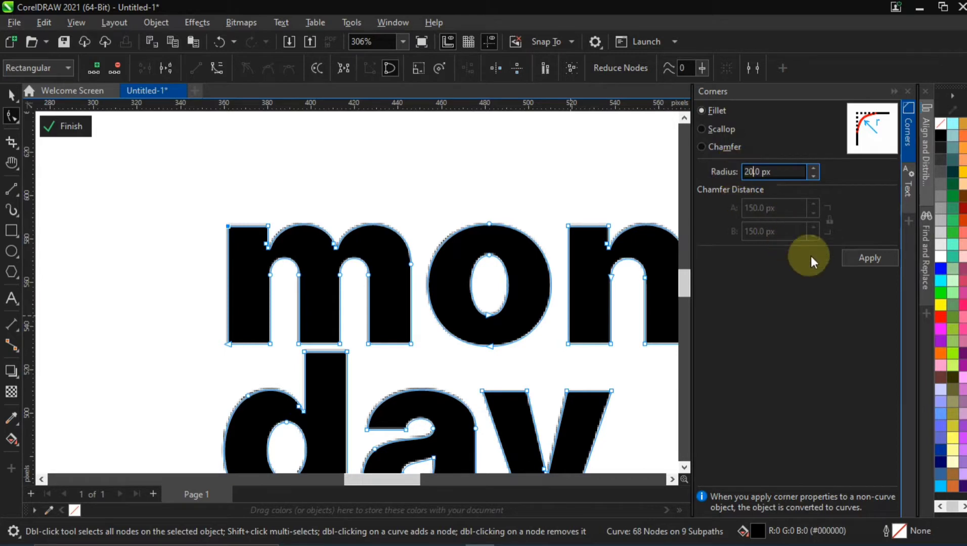
click(855, 257)
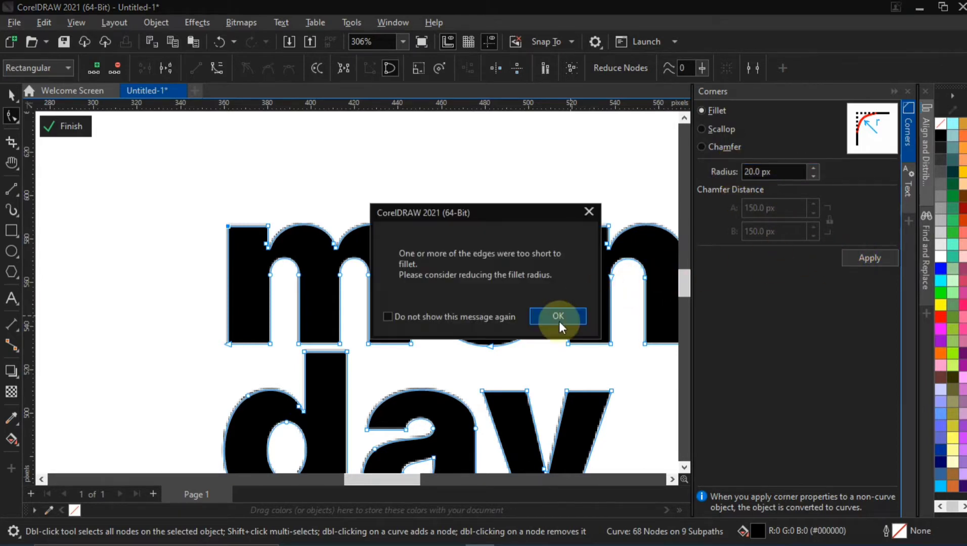
click(558, 317)
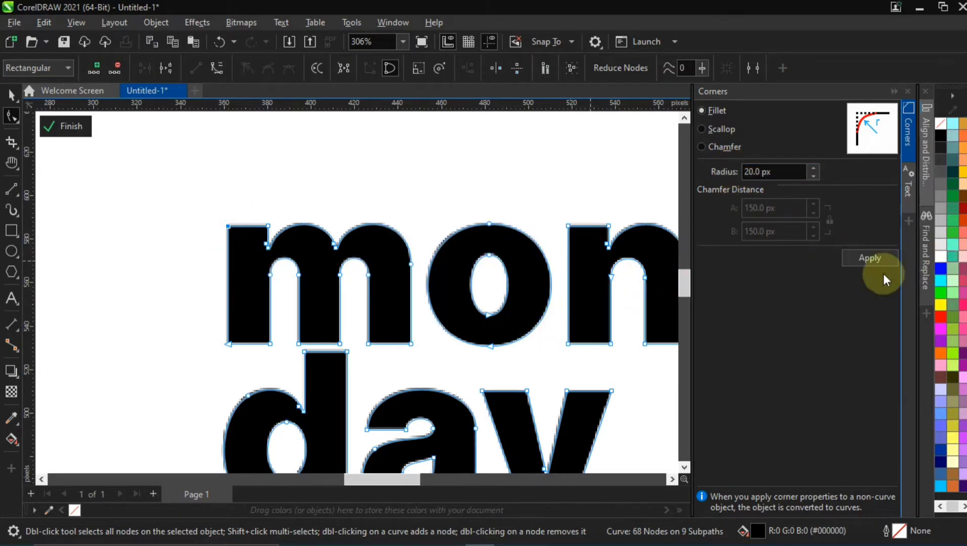
click(866, 258)
click(559, 317)
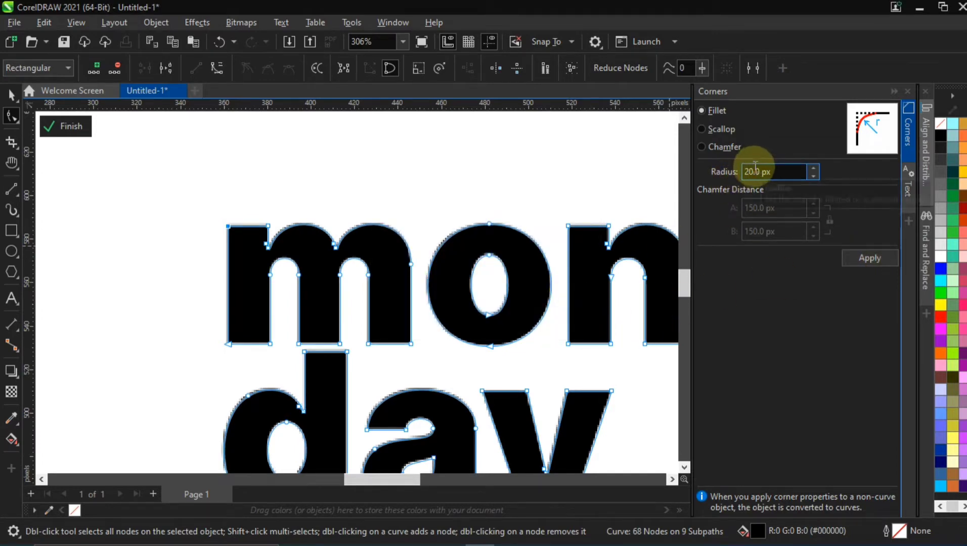
Step: Fillet the upper-left corner of the "m" with a 5 px radius and undo it
drag(760, 172, 740, 172)
text(5)
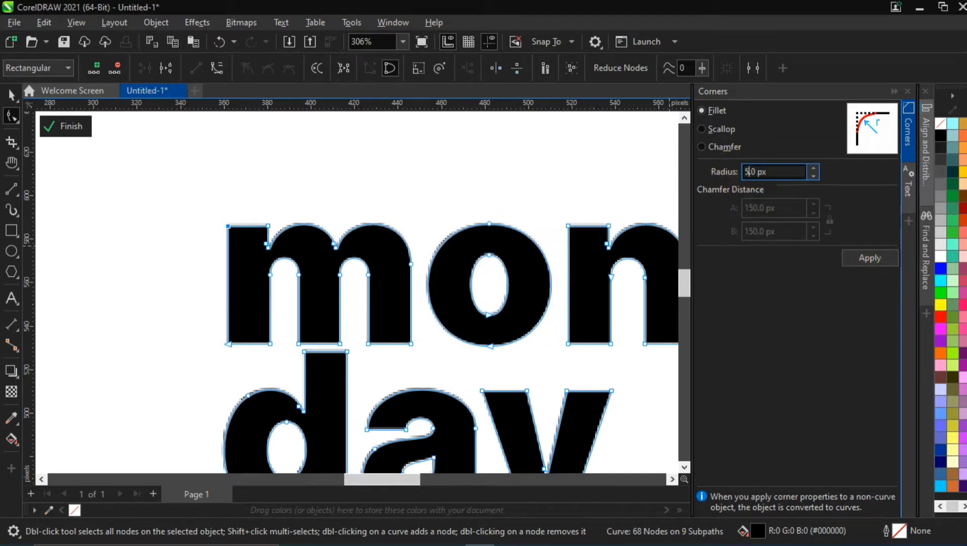
click(864, 261)
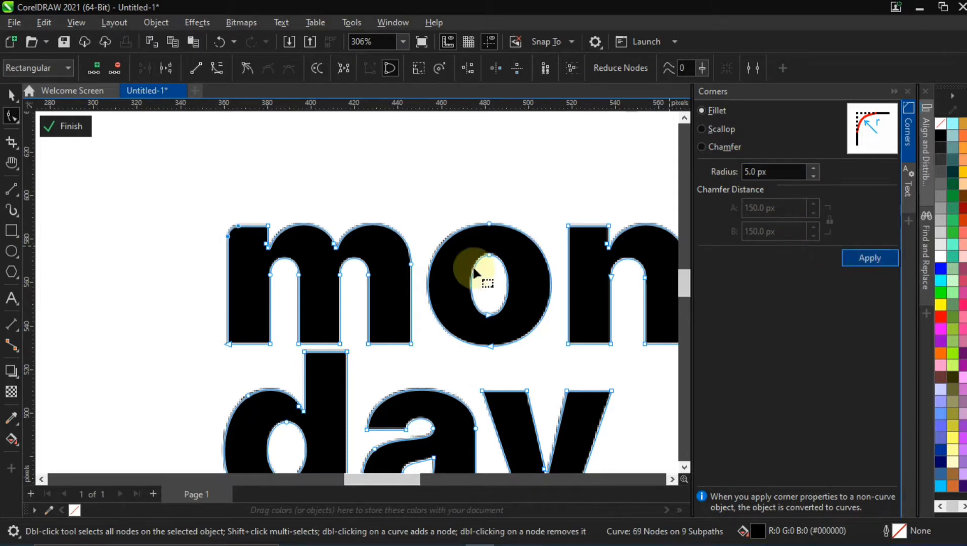
click(177, 238)
key(ctrl+z)
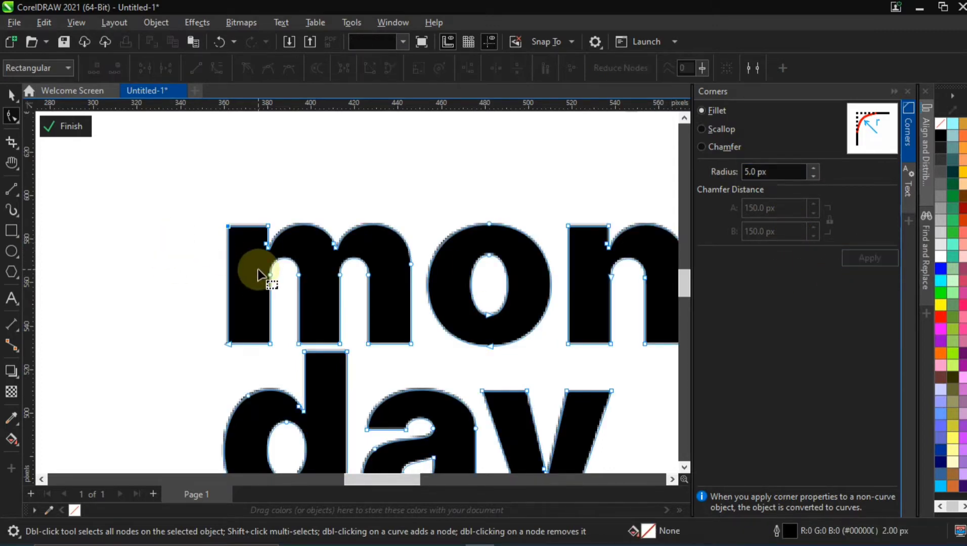
Step: Set the fillet radius to 10 px and apply it to the upper-left corner of the "m"
click(752, 172)
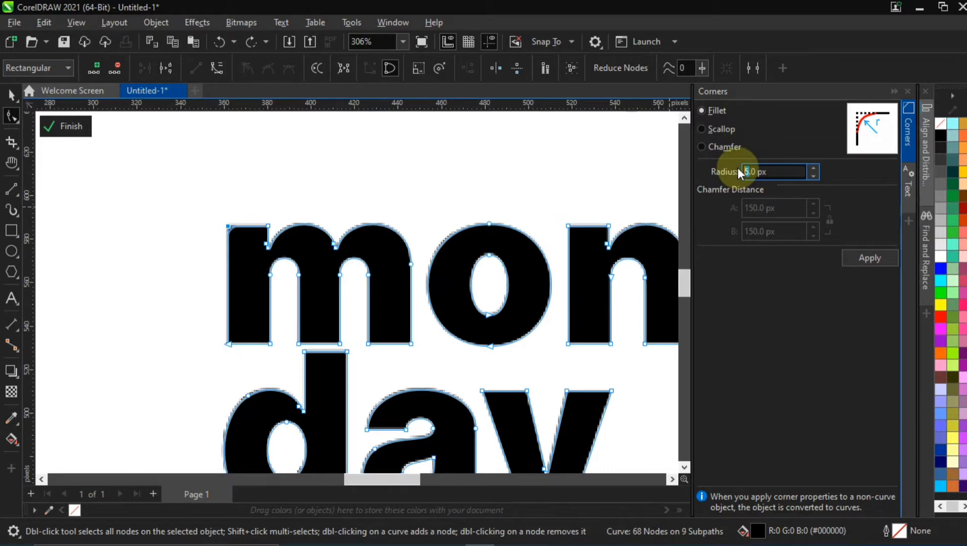
key(BackSpace)
text(10)
click(848, 258)
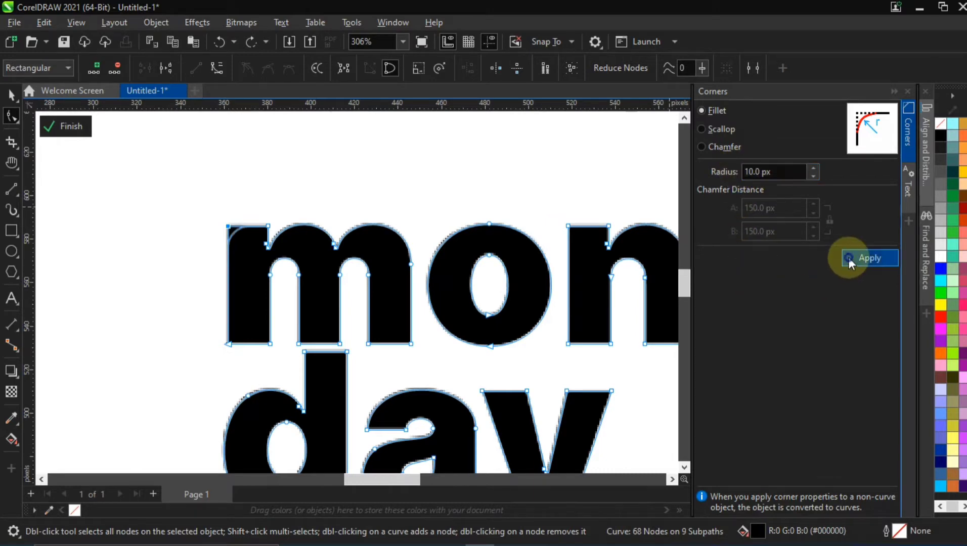
click(86, 238)
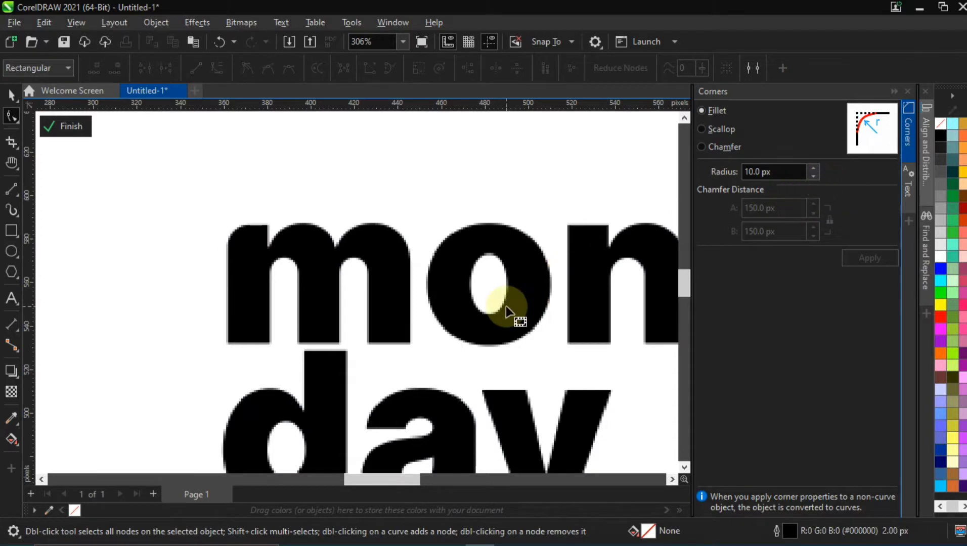
Step: Fillet the upper-left corner of the "n" with the 10 px radius
key(h)
drag(499, 298, 356, 274)
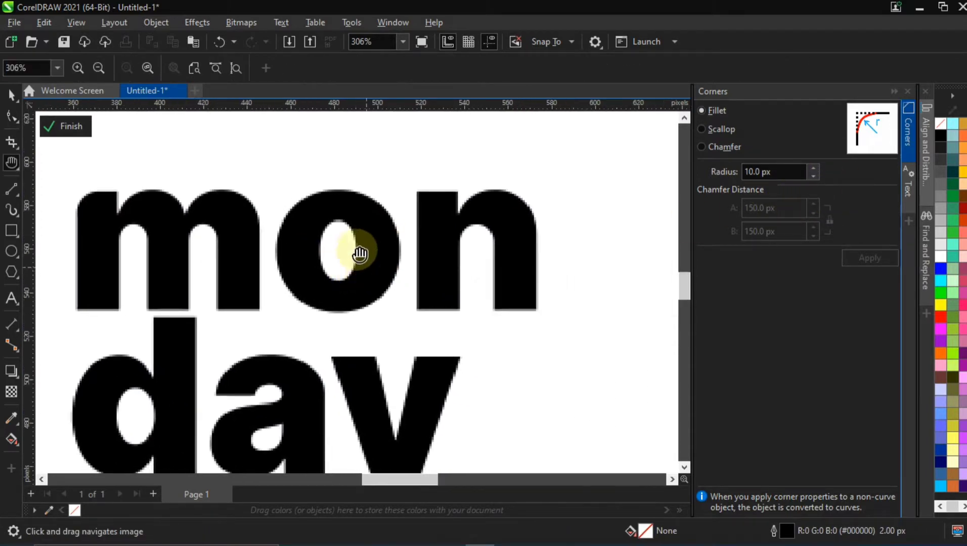
click(12, 117)
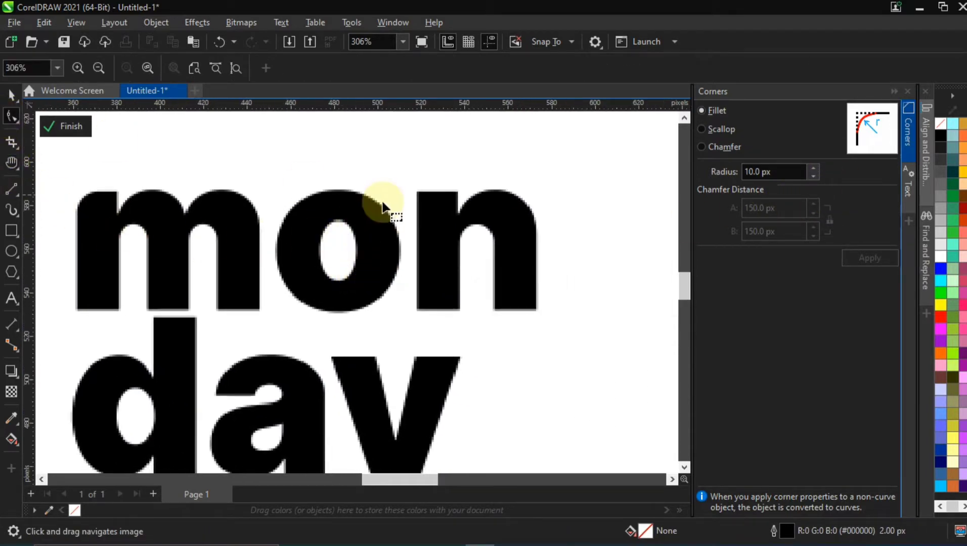
click(417, 211)
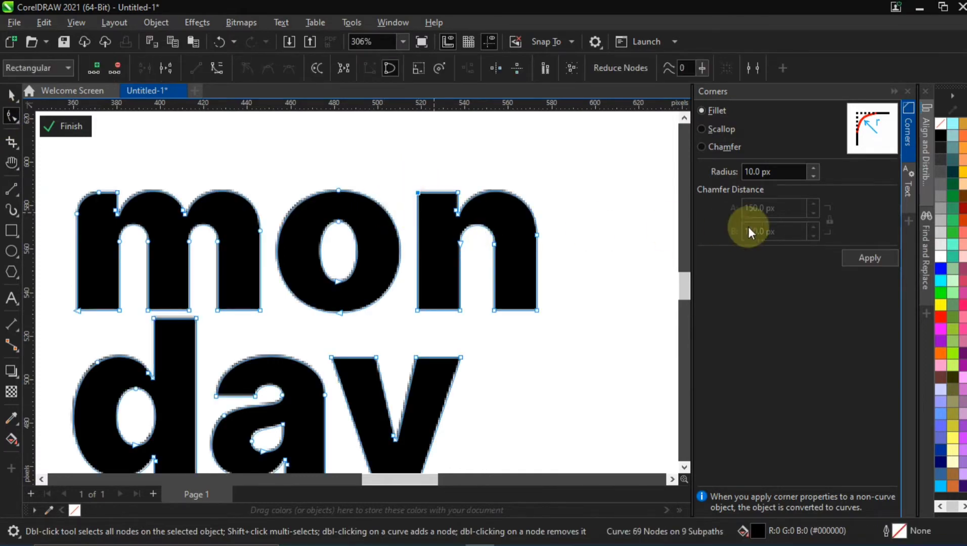
click(869, 255)
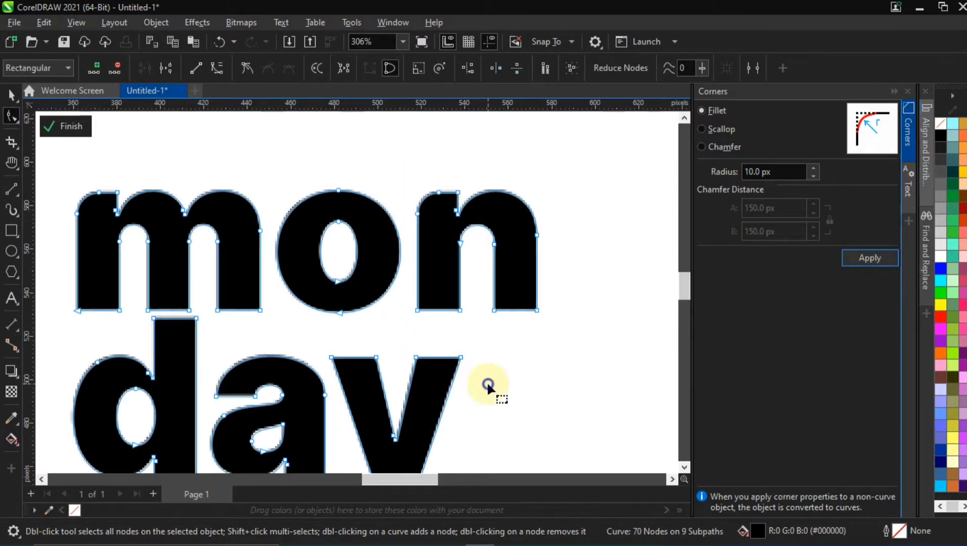
click(459, 411)
Step: Fillet the upper-right corner of the "d" stem with the 10 px radius
key(h)
drag(369, 389, 422, 318)
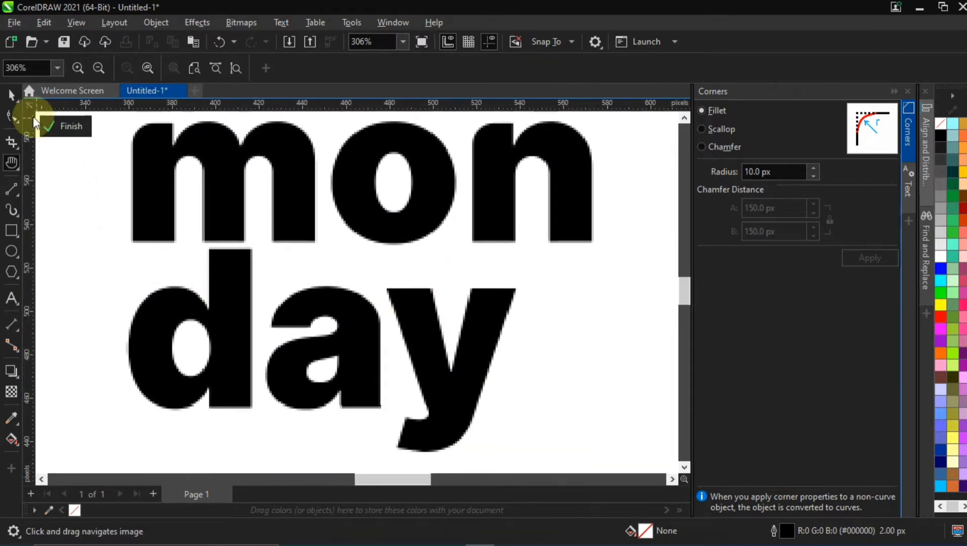
click(12, 118)
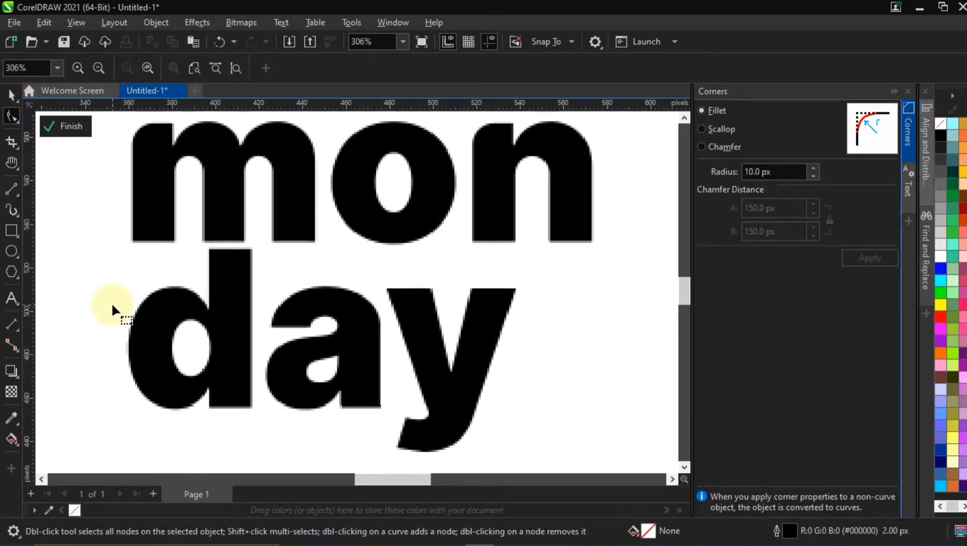
click(228, 269)
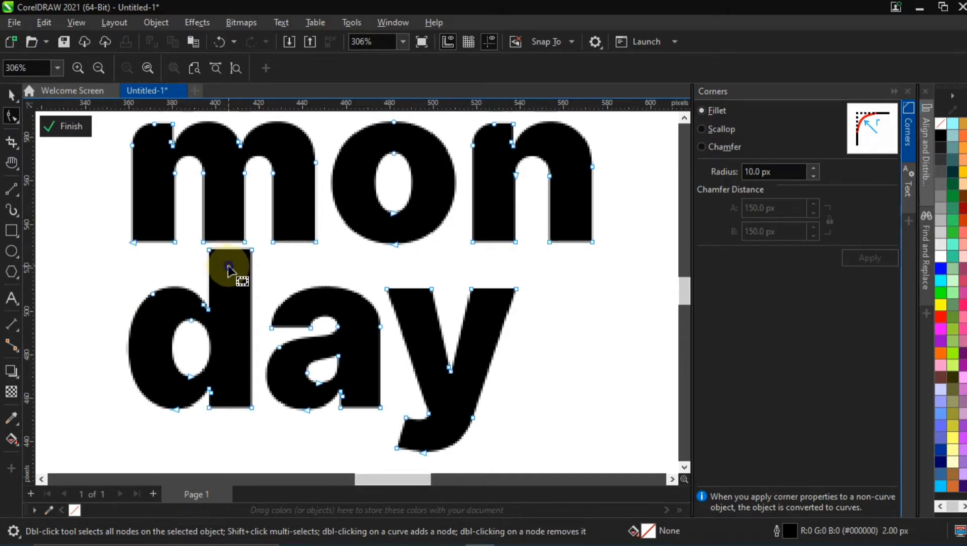
click(252, 250)
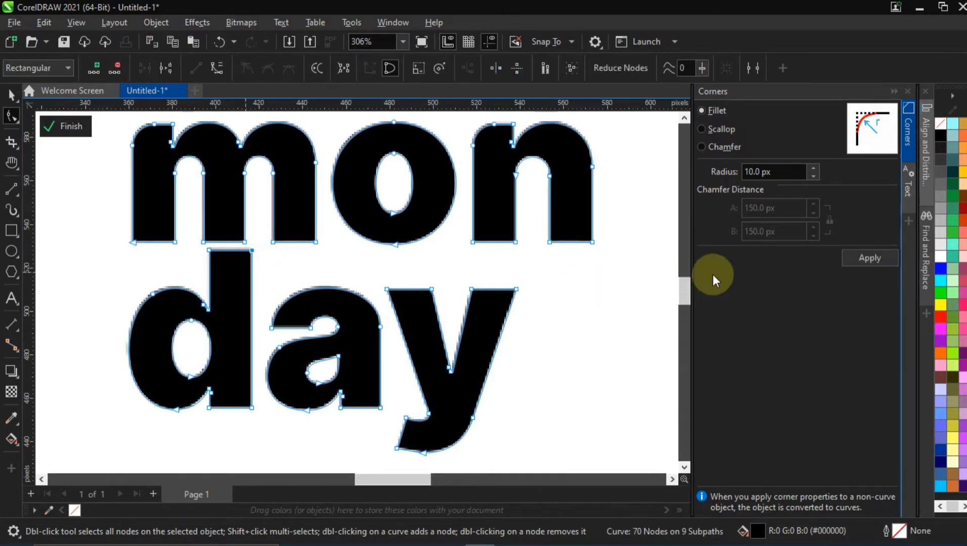
click(870, 258)
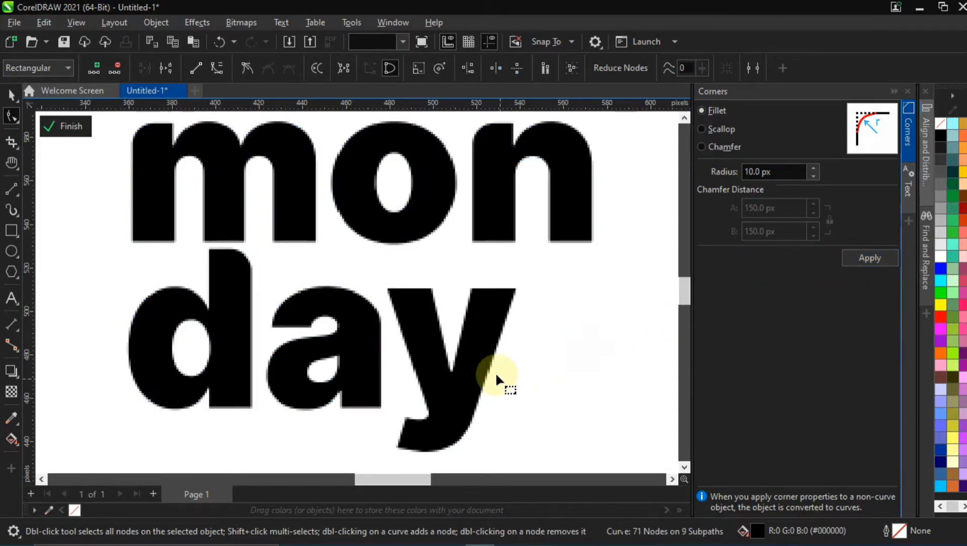
Step: Fillet the two inner top corners of the "y" arms with the 10 px radius
click(426, 297)
drag(411, 277, 442, 308)
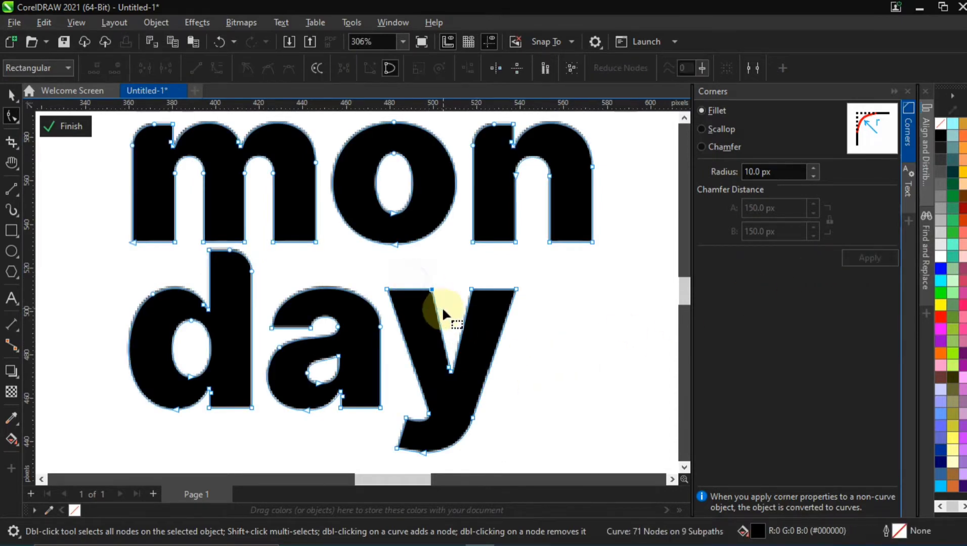
click(852, 256)
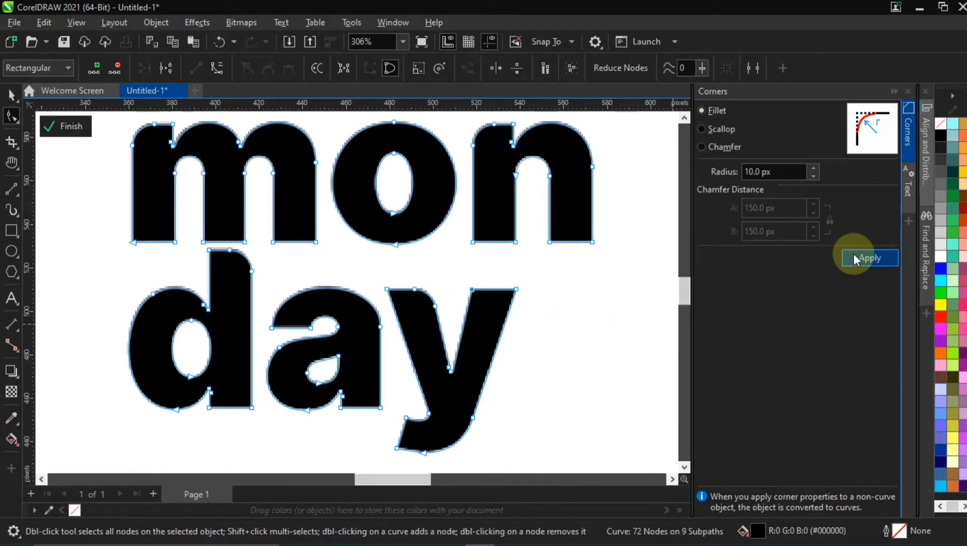
click(854, 258)
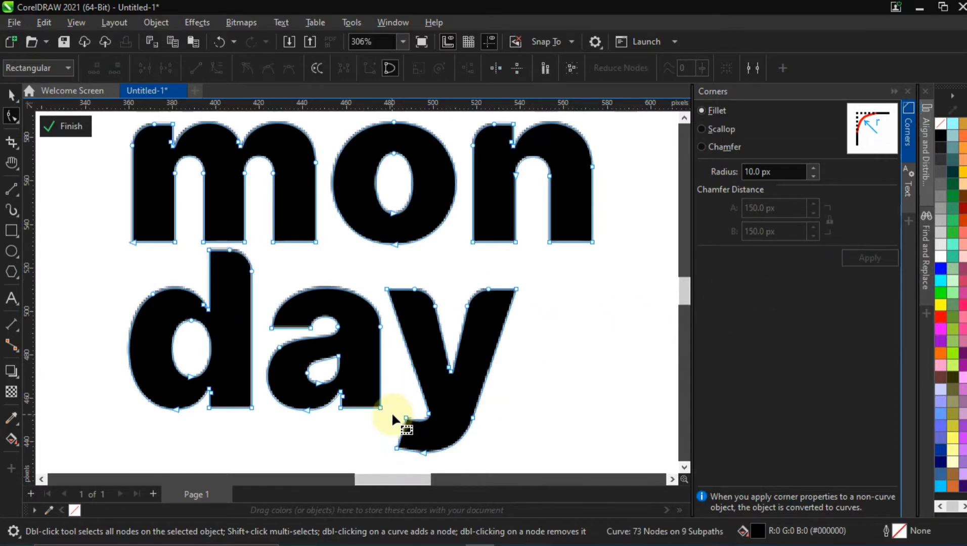
Step: Fillet the upper-left corner of the "y" tail and the lower-right corner of the "a" with the 10 px radius
click(406, 417)
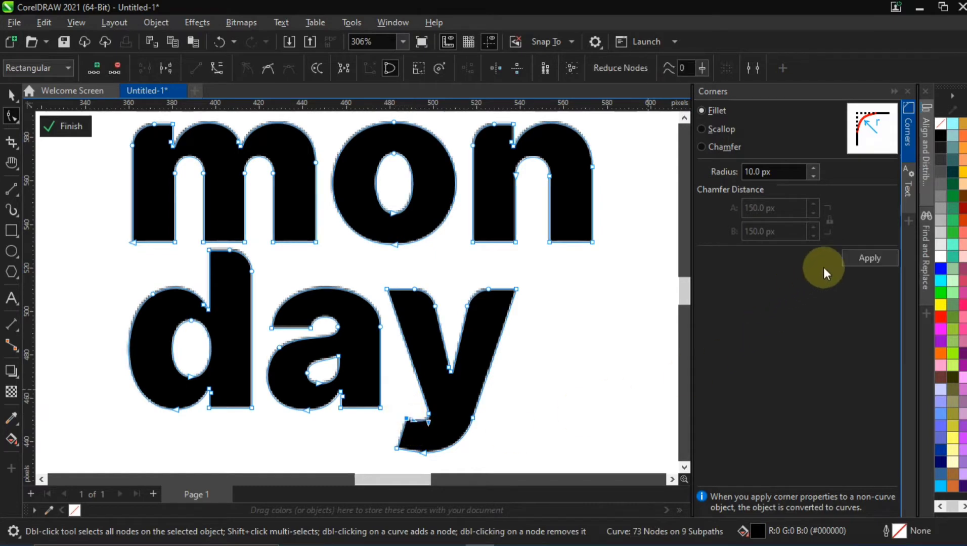
click(850, 258)
click(388, 392)
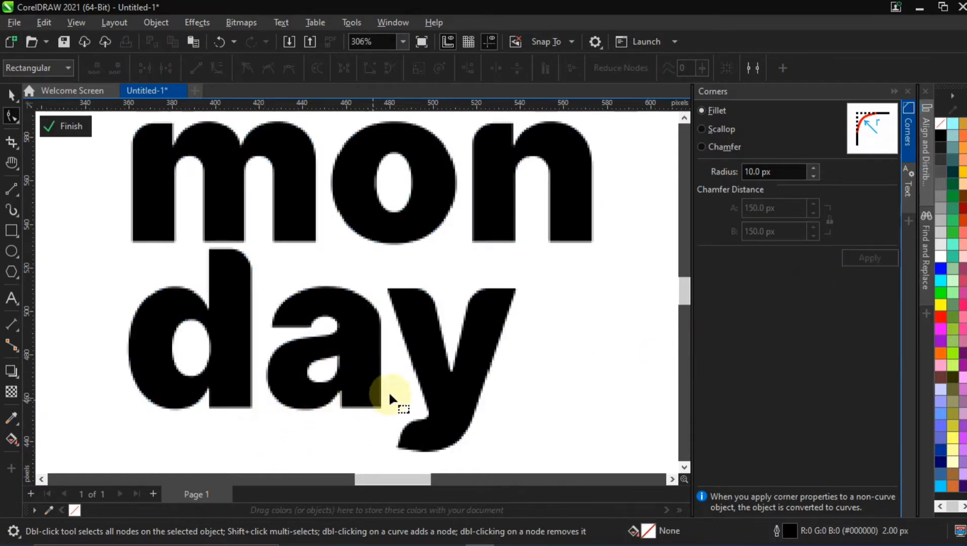
click(387, 398)
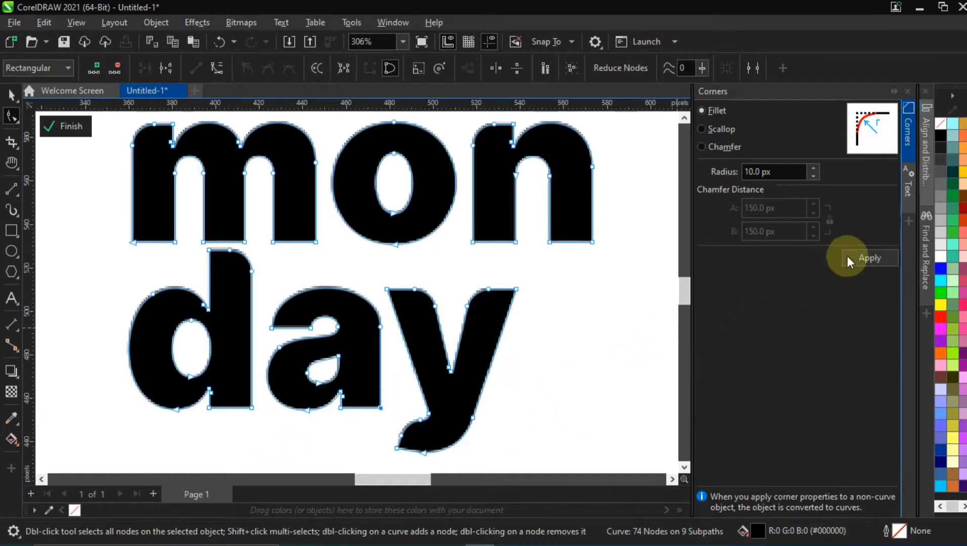
click(850, 257)
click(655, 308)
Step: Fillet the inner right corner of the "a" upper arm's terminal with the 10 px radius
click(305, 420)
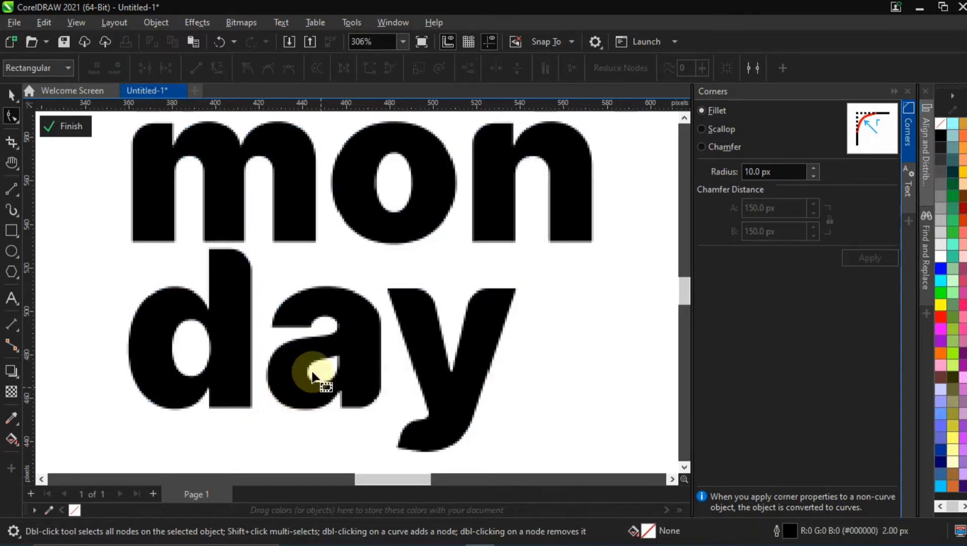
click(298, 314)
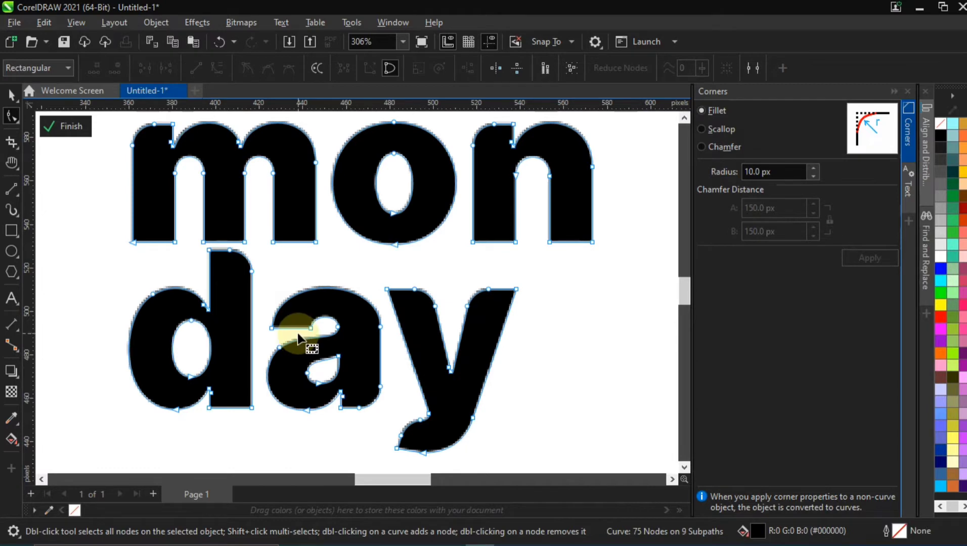
click(320, 320)
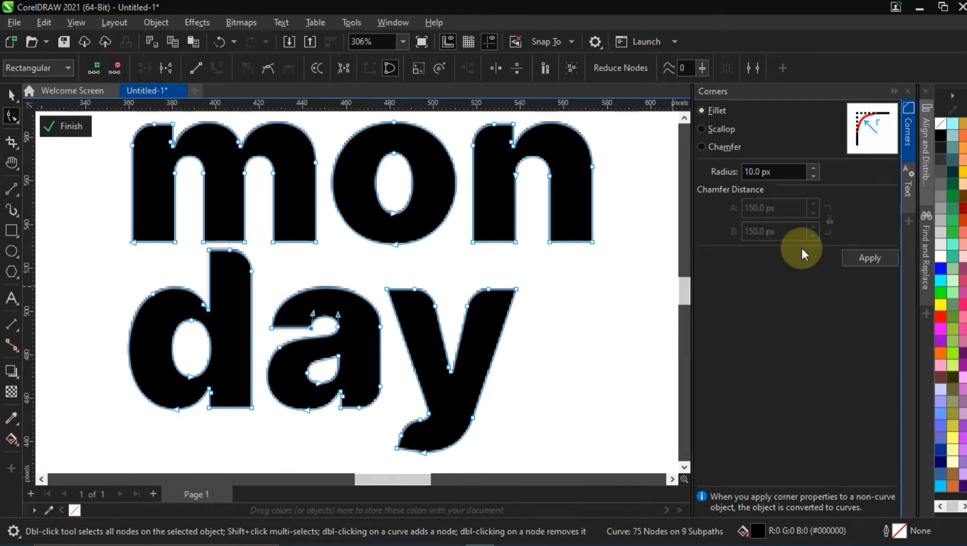
click(868, 257)
click(576, 335)
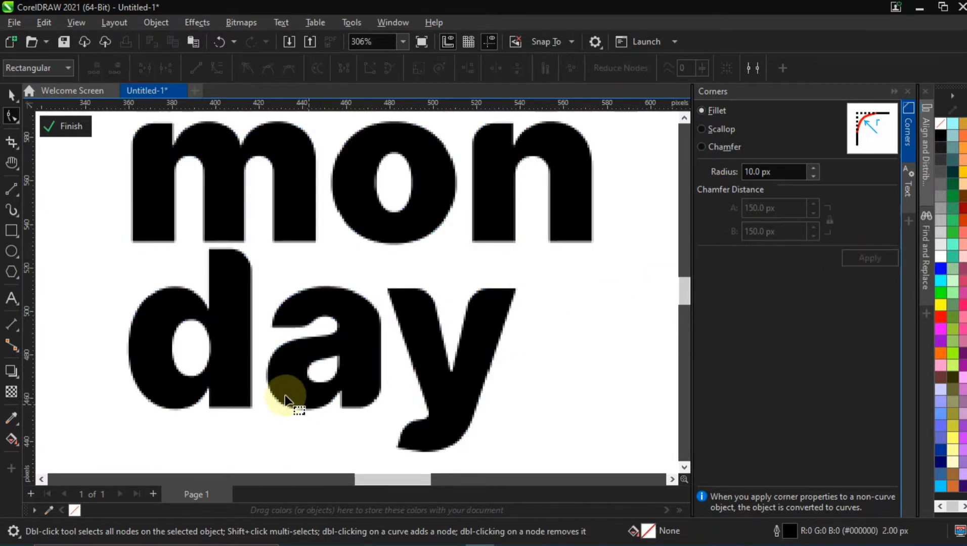
Step: Fillet the lower-right corner of the "d" stem with the 10 px radius and collapse the Corners docker
drag(241, 387, 236, 430)
click(858, 254)
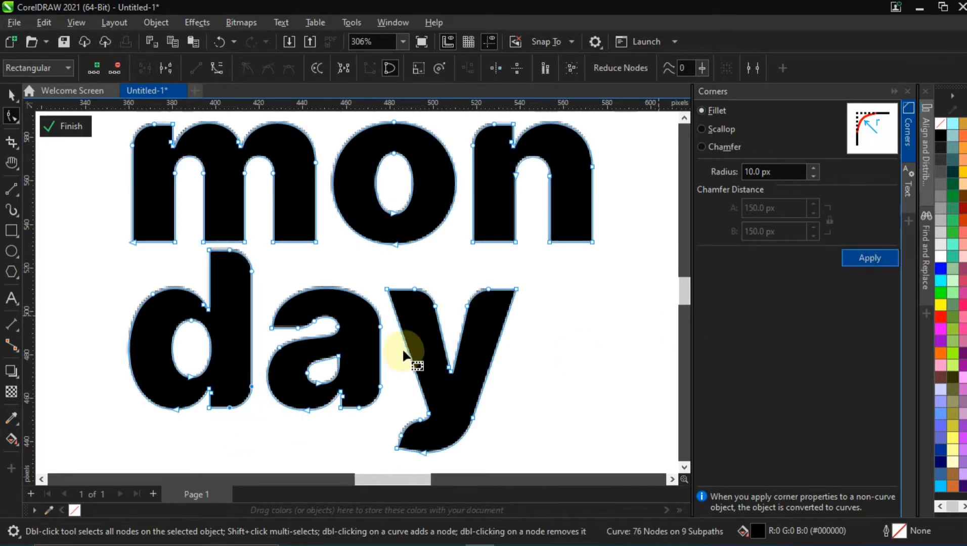
click(397, 343)
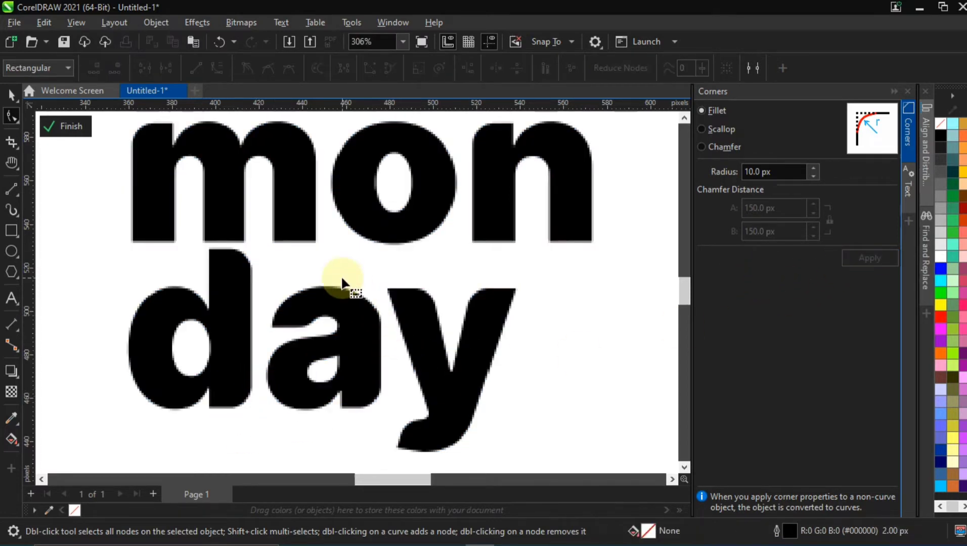
scroll(342, 281, down, 1)
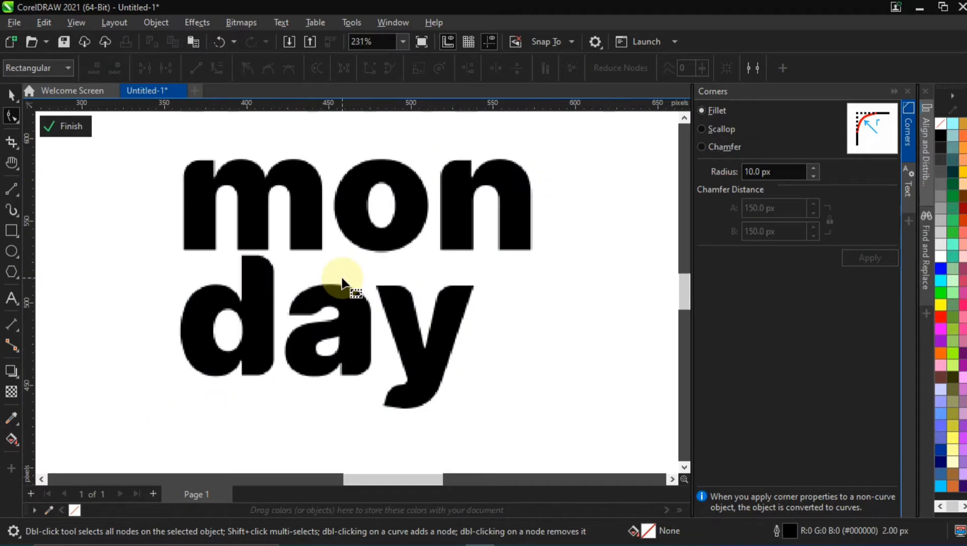
click(895, 90)
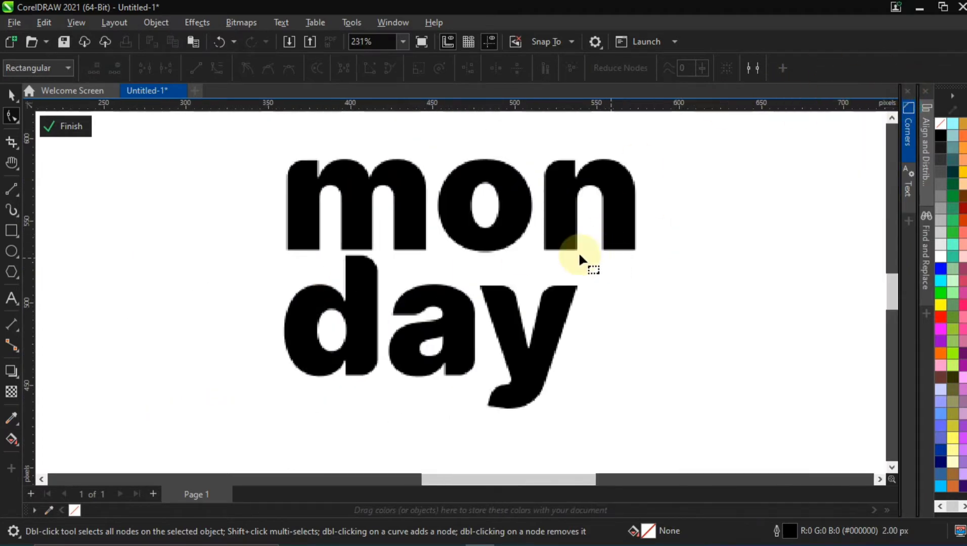
scroll(450, 257, down, 1)
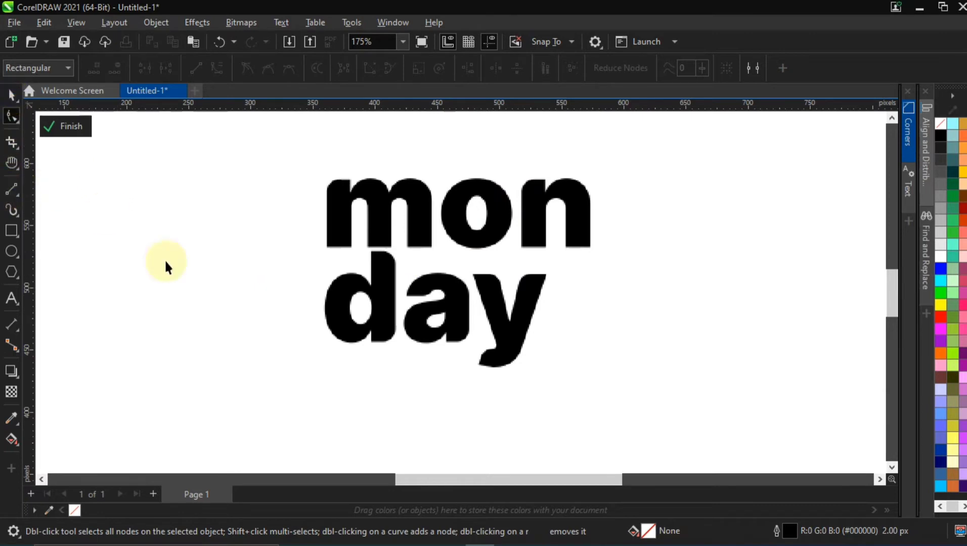
Step: Move the whole lettering down and to the right, centred at about X 490.51 px, Y 488.78 px
key(space)
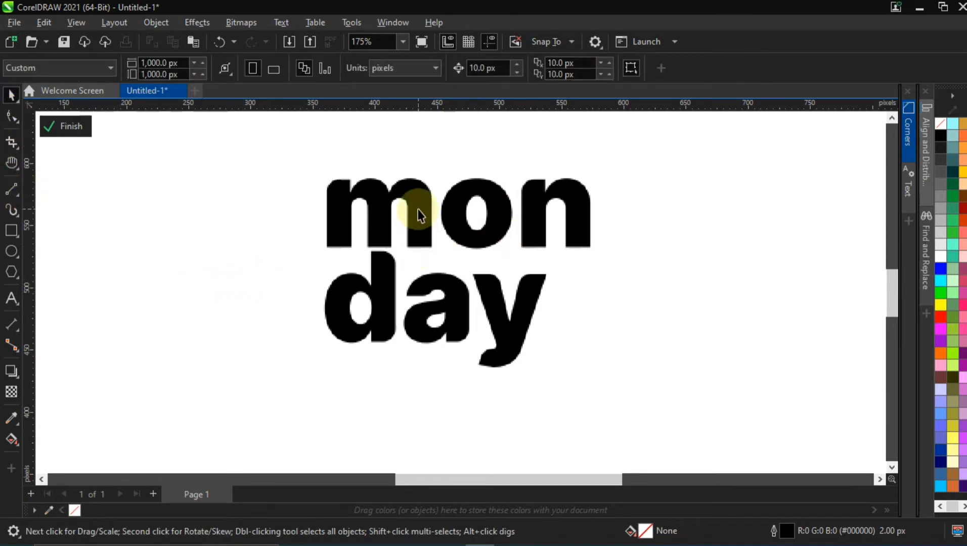
drag(417, 205, 448, 233)
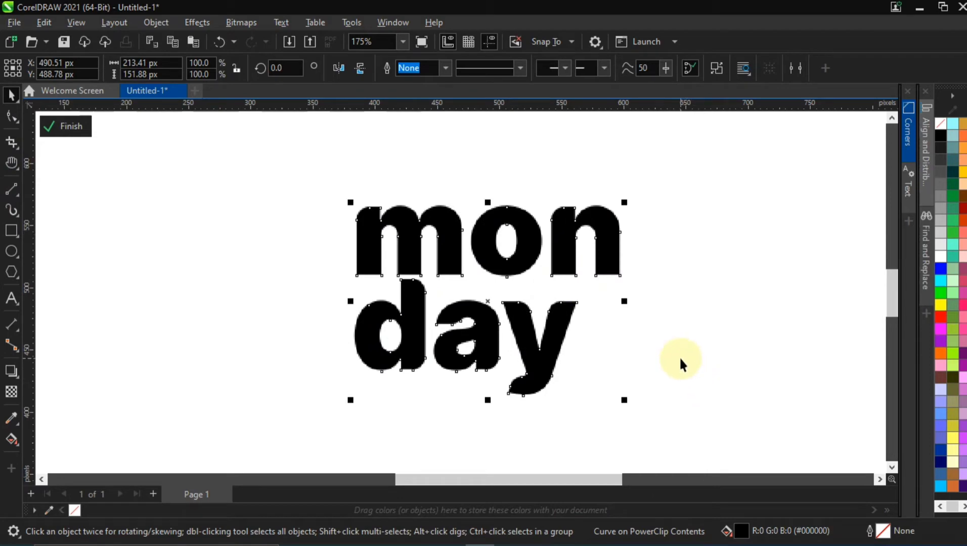
click(276, 336)
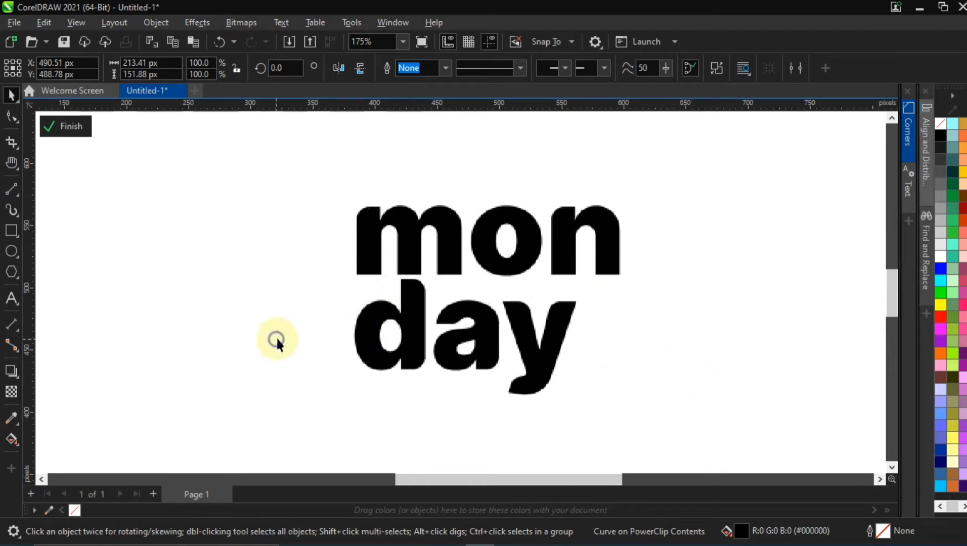
Step: Fill the lettering with the orange #FF6600 sampled from the orange colour swatch beside the page
click(375, 316)
scroll(408, 300, down, 5)
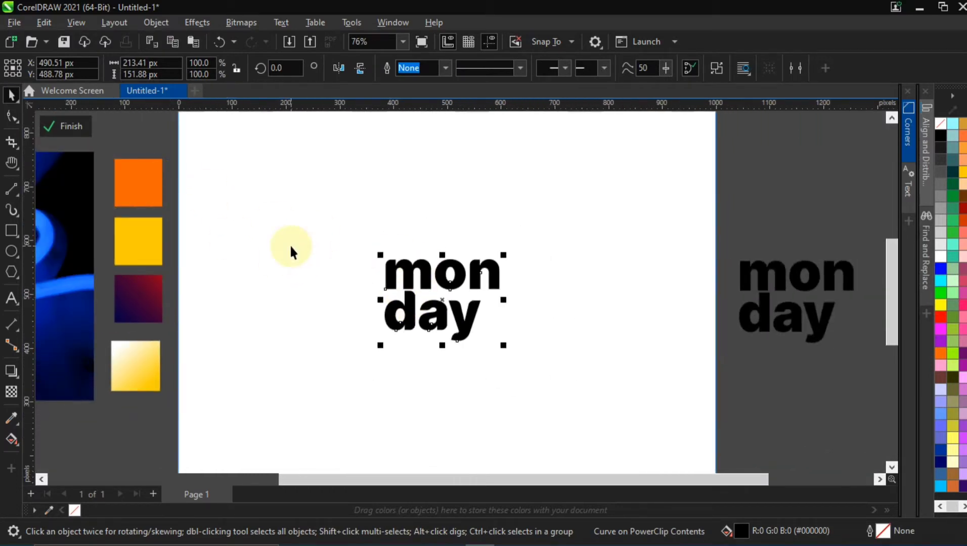
key(ctrl+shift+e)
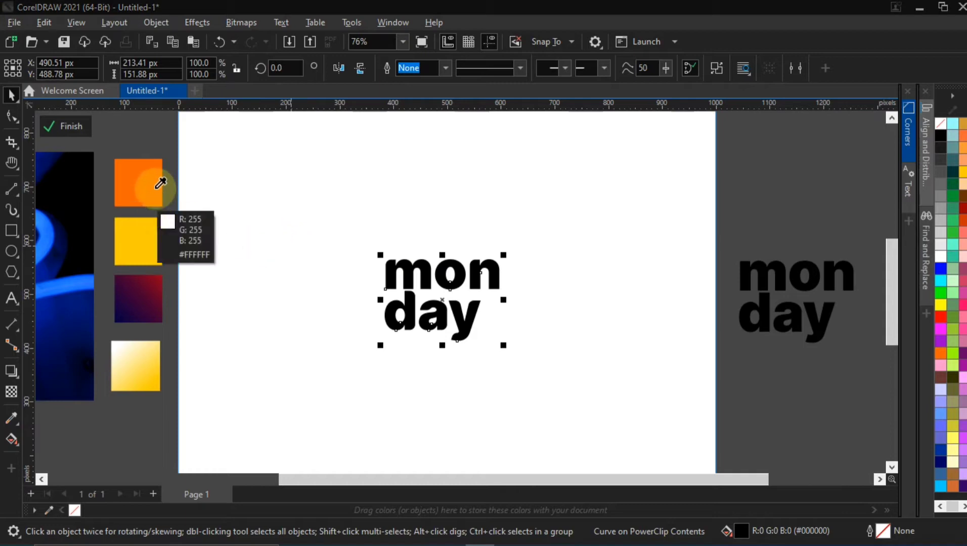
click(161, 183)
click(252, 296)
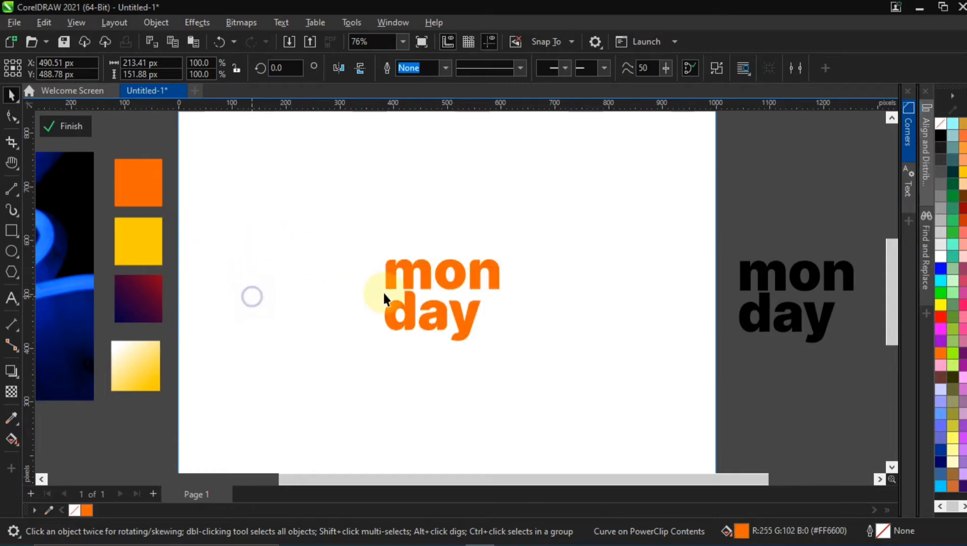
Step: Duplicate the orange lettering and offset the copy about 10 px up and 10 px to the right
scroll(399, 297, up, 2)
scroll(411, 268, down, 1)
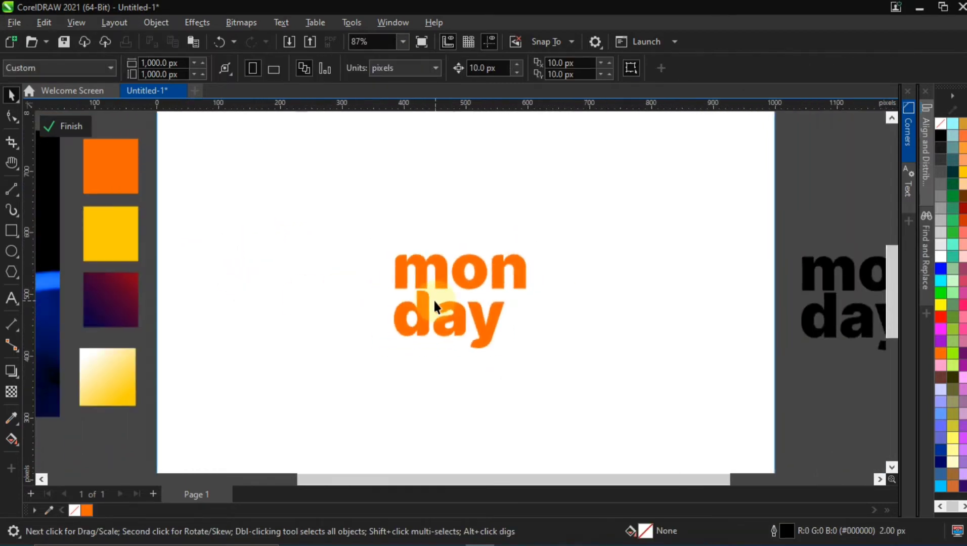
click(425, 300)
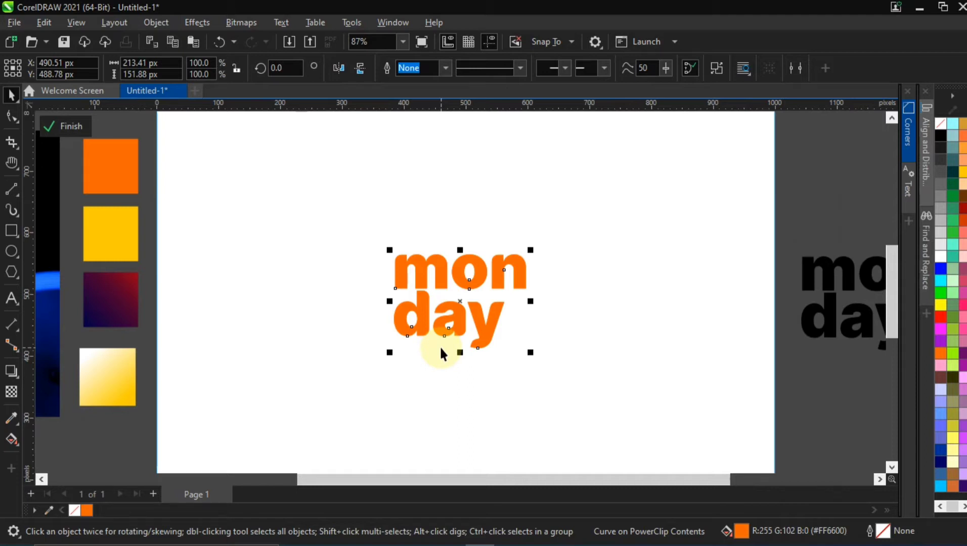
key(Up)
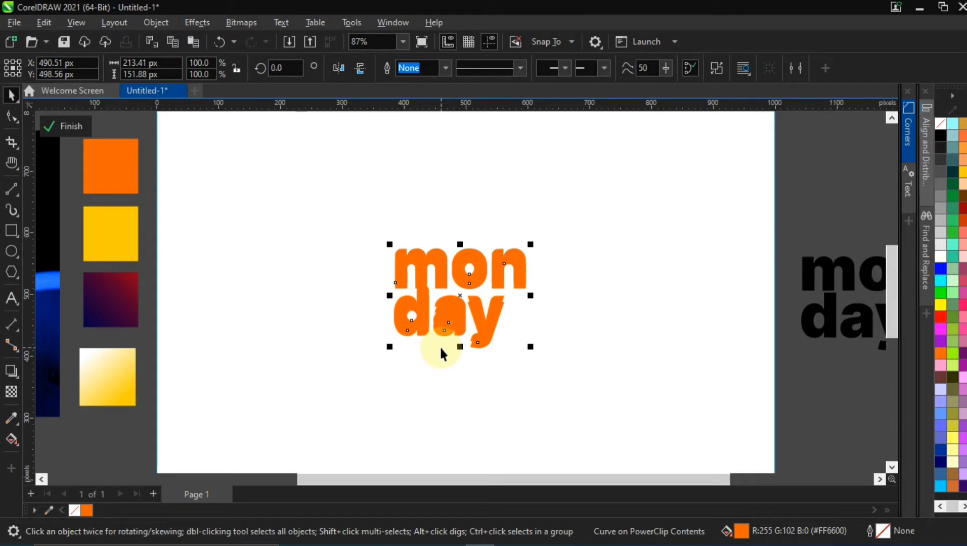
key(Right)
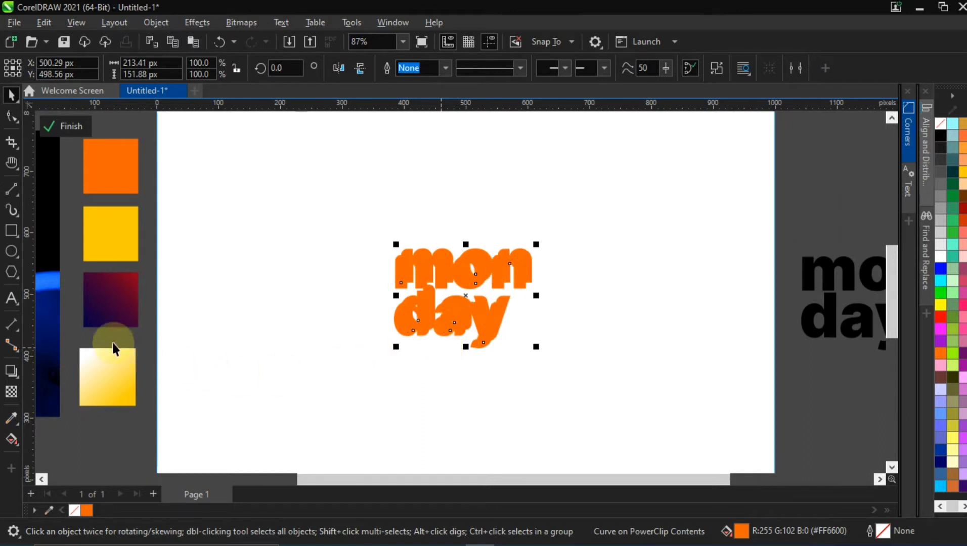
Step: Fill the offset copy with the deep yellow #FFCC00 sampled from the yellow swatch beside the page
key(ctrl+shift+e)
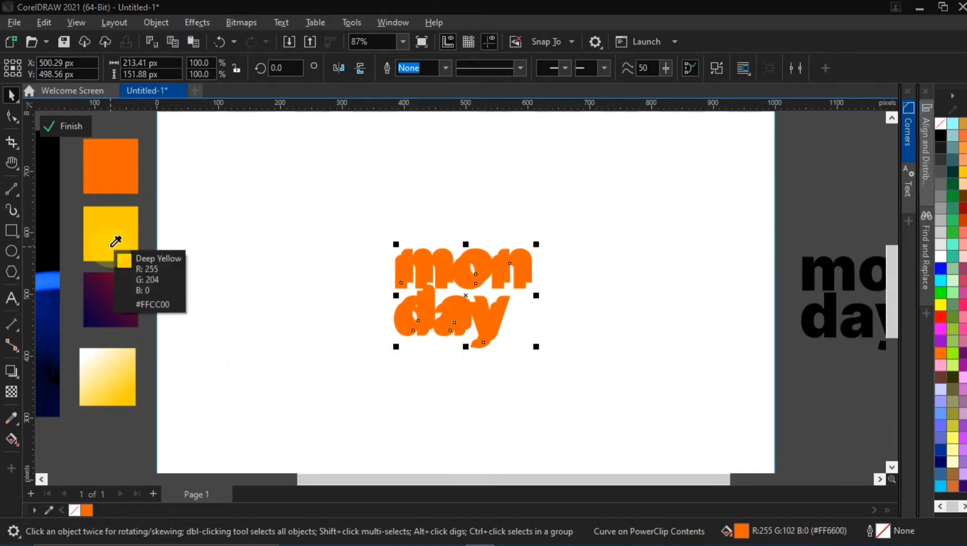
click(112, 246)
click(311, 259)
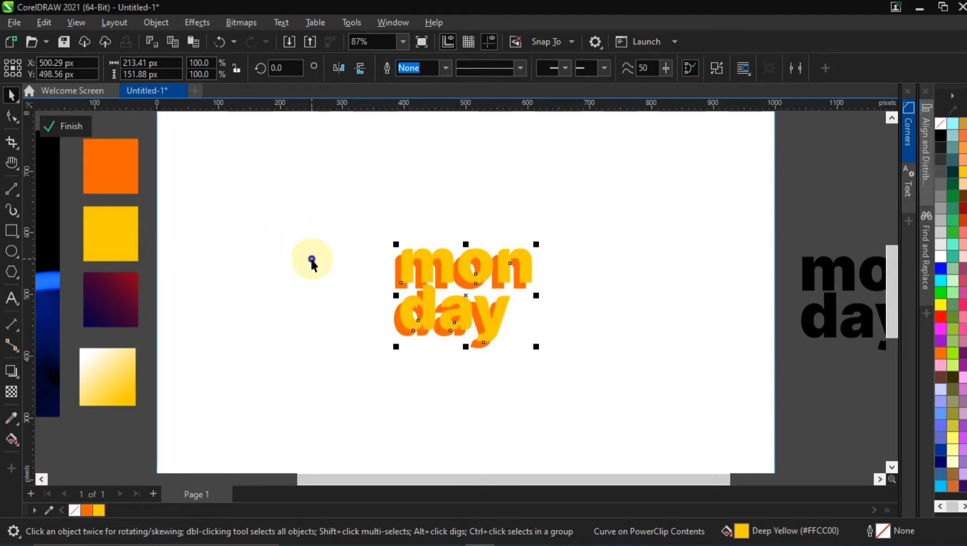
Step: Duplicate the yellow lettering and offset the new copy 10 px up and 10 px to the right
click(444, 257)
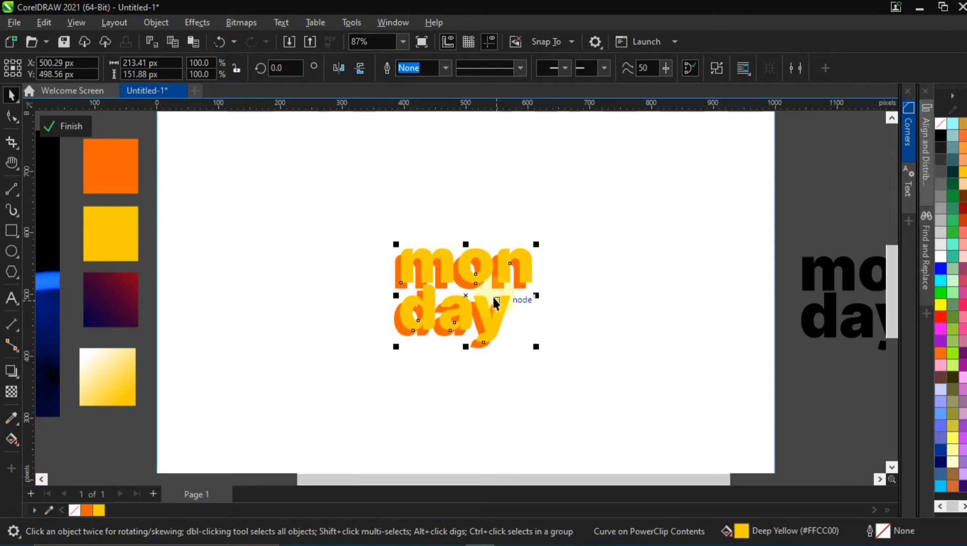
key(Up)
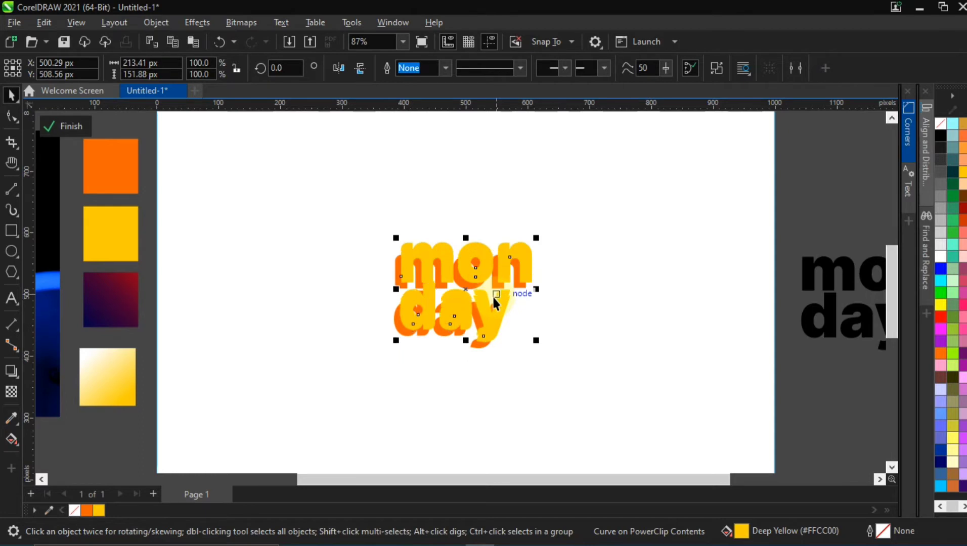
key(Right)
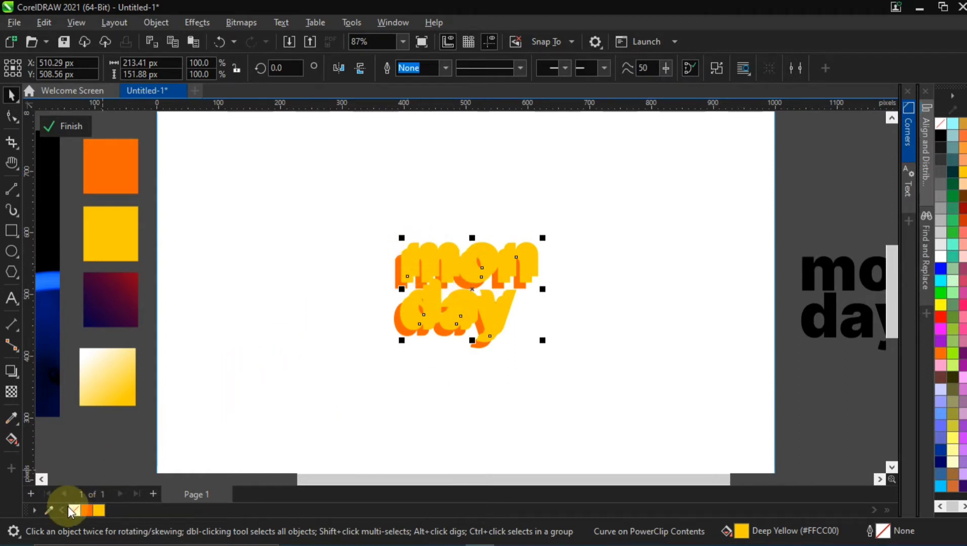
Step: Give the topmost lettering copy a white outline and remove its fill
right_click(940, 257)
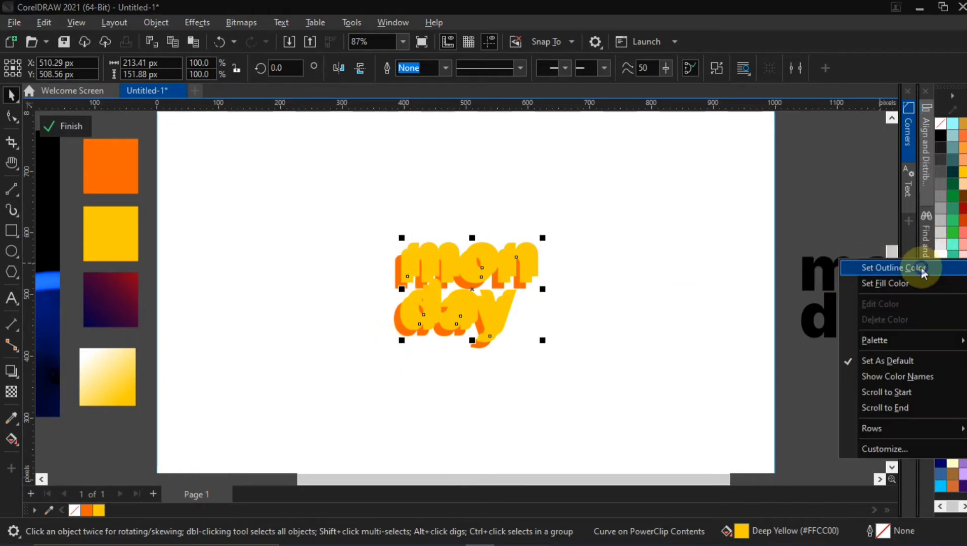
click(922, 271)
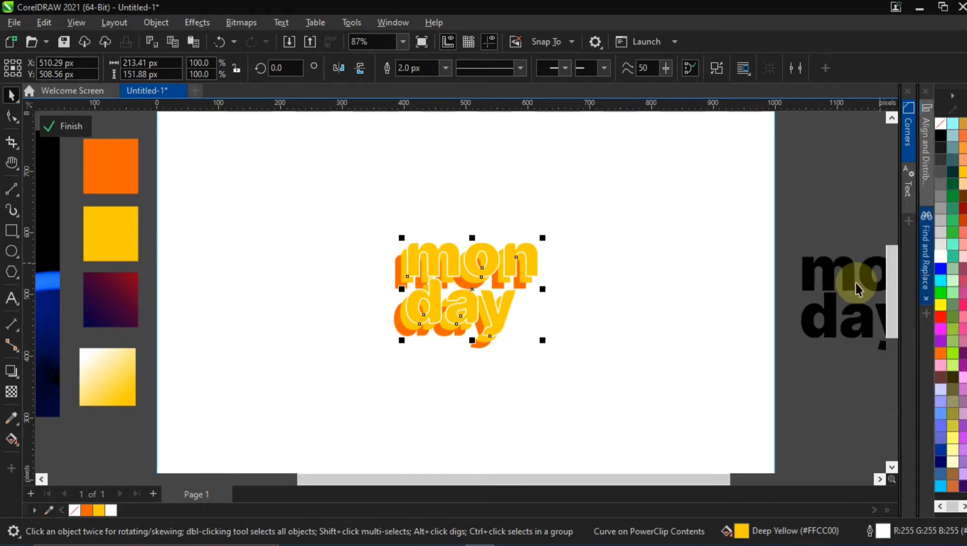
click(77, 513)
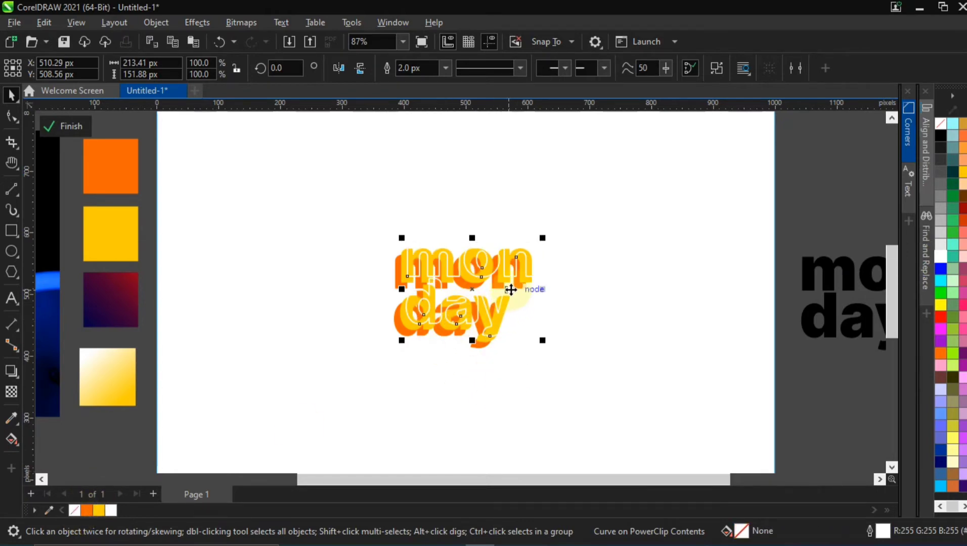
Step: Try a 4 px outline width on the white lettering, settle on 3 px, and deselect it
scroll(511, 289, up, 1)
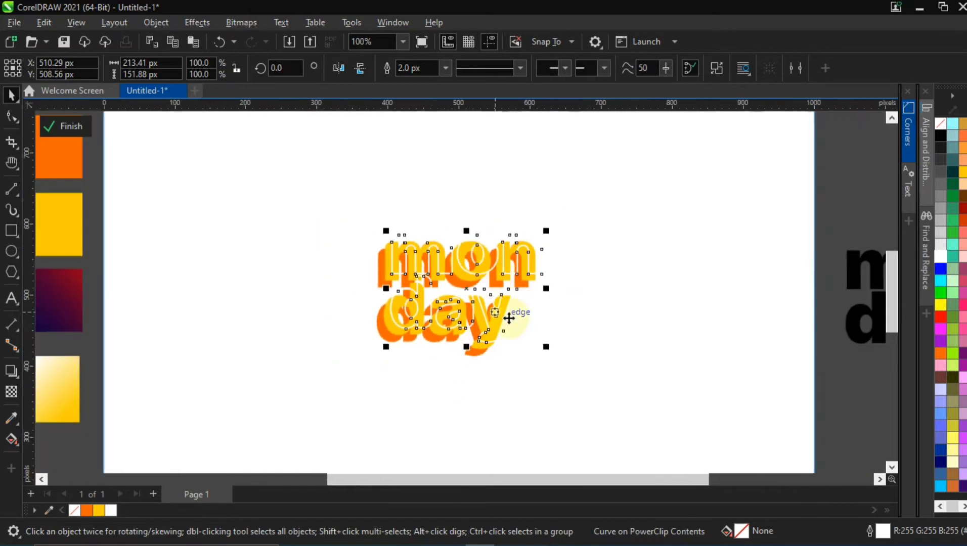
click(445, 68)
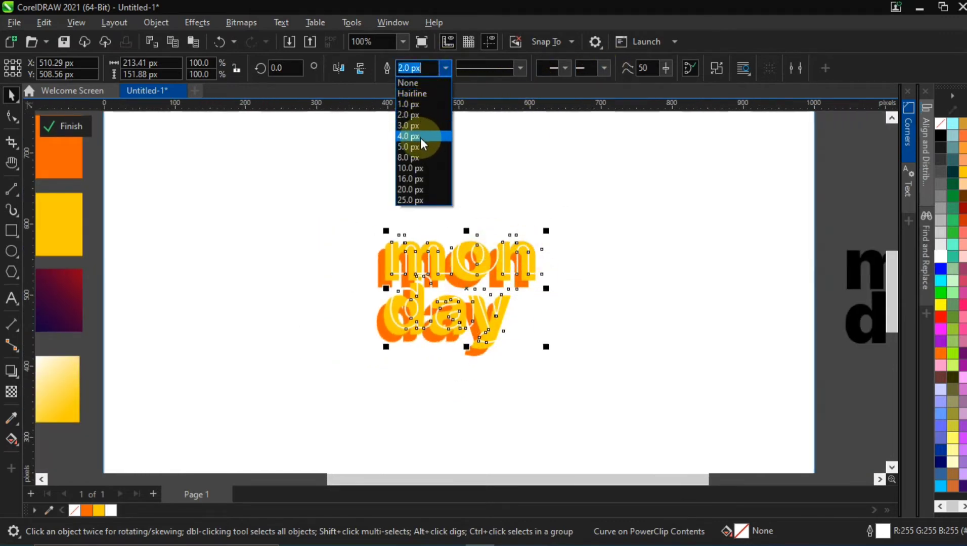
click(420, 136)
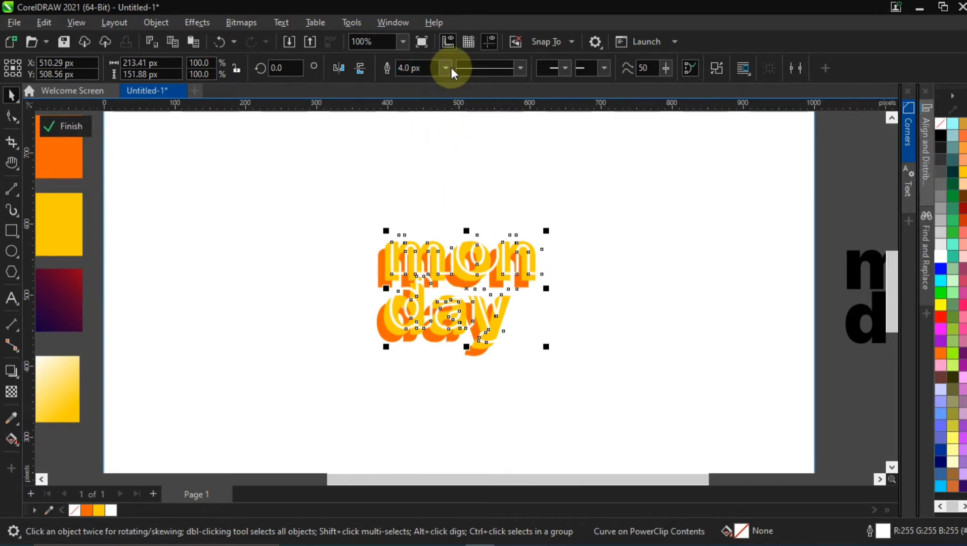
click(446, 67)
click(411, 125)
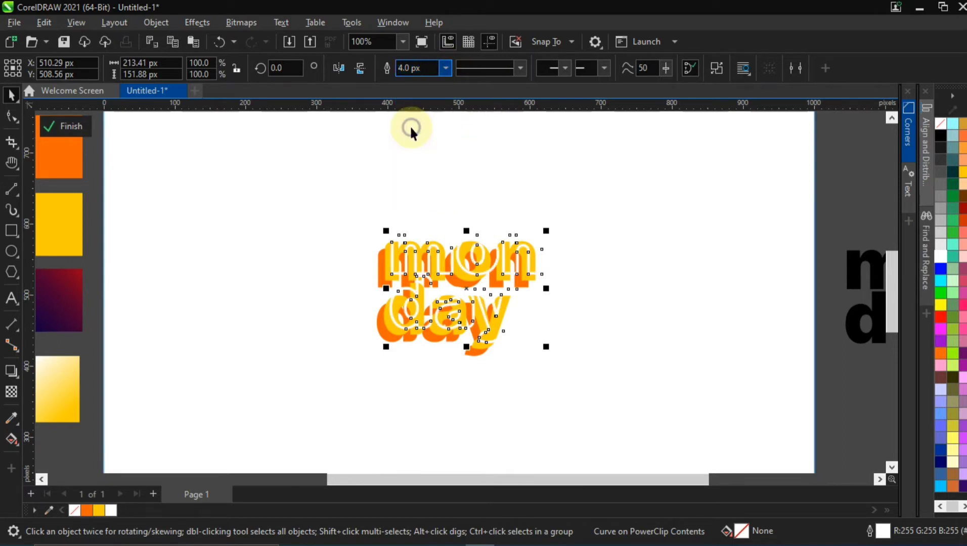
click(329, 293)
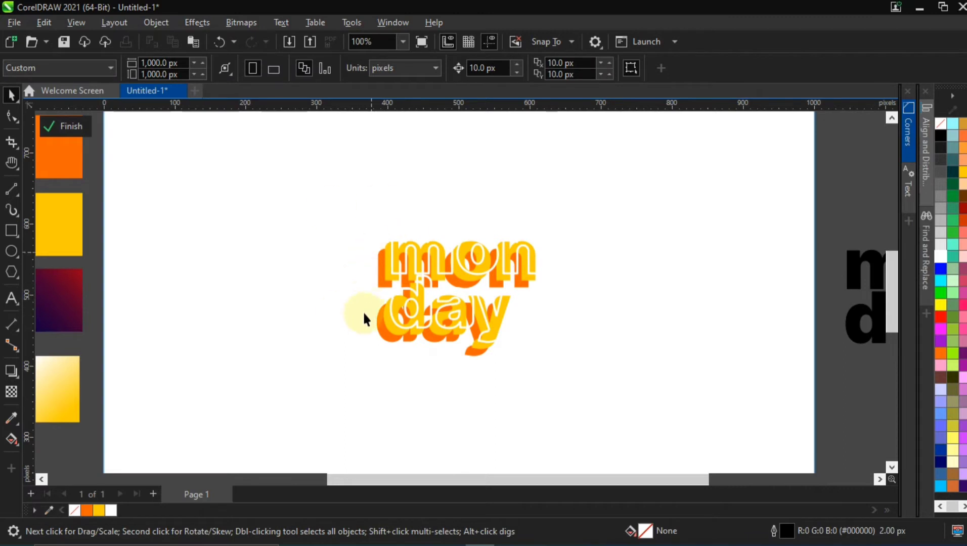
Step: Draw a rectangle about 219 x 221 px in the empty area above the neon photo
scroll(364, 319, down, 3)
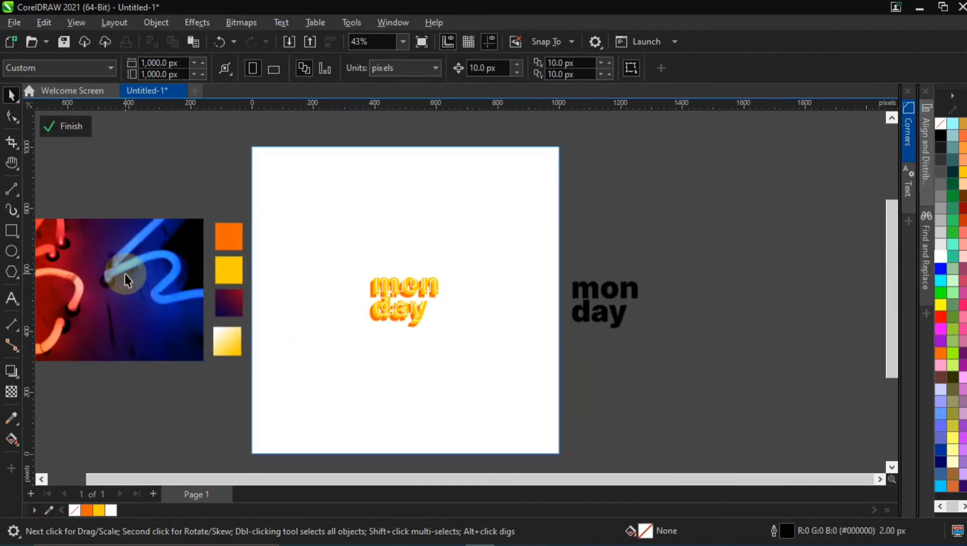
click(12, 231)
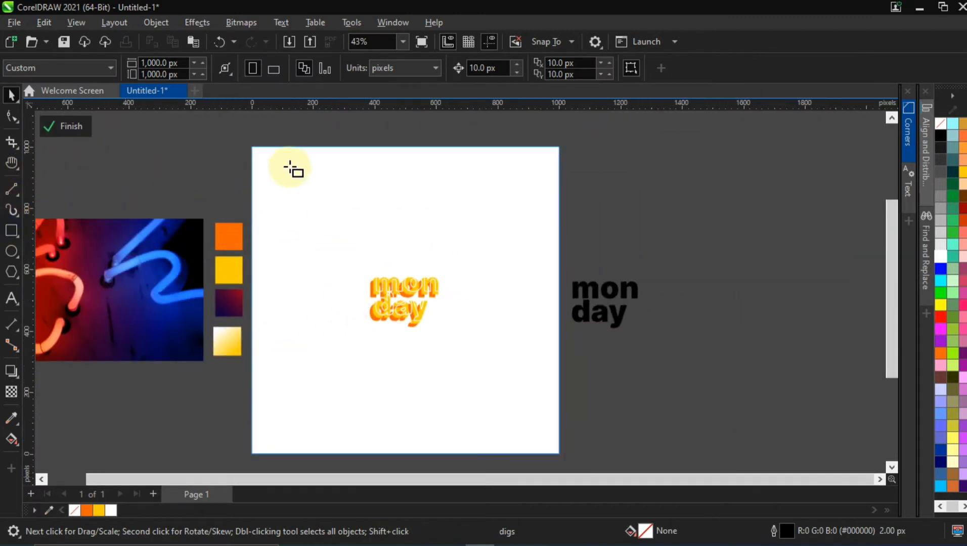
drag(142, 147, 211, 215)
click(12, 94)
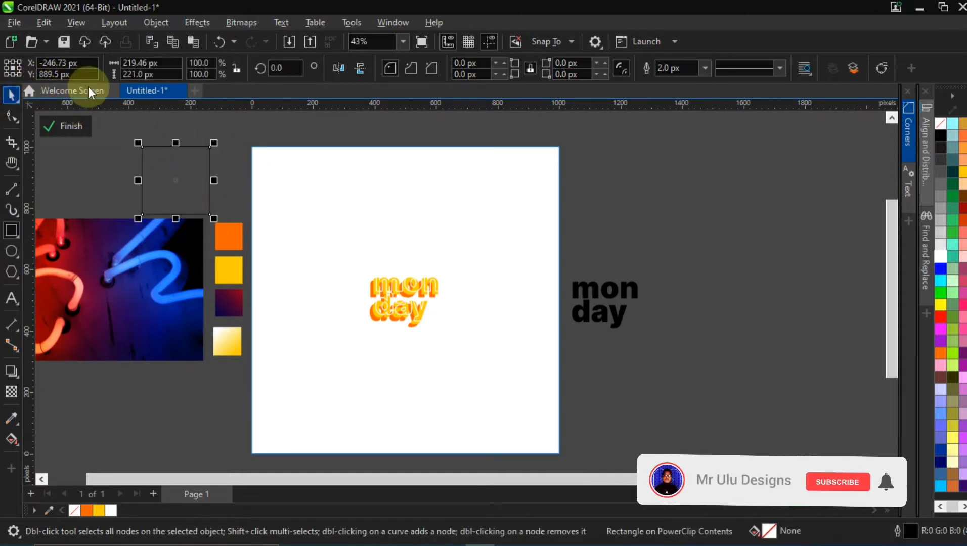
click(160, 64)
text(1000)
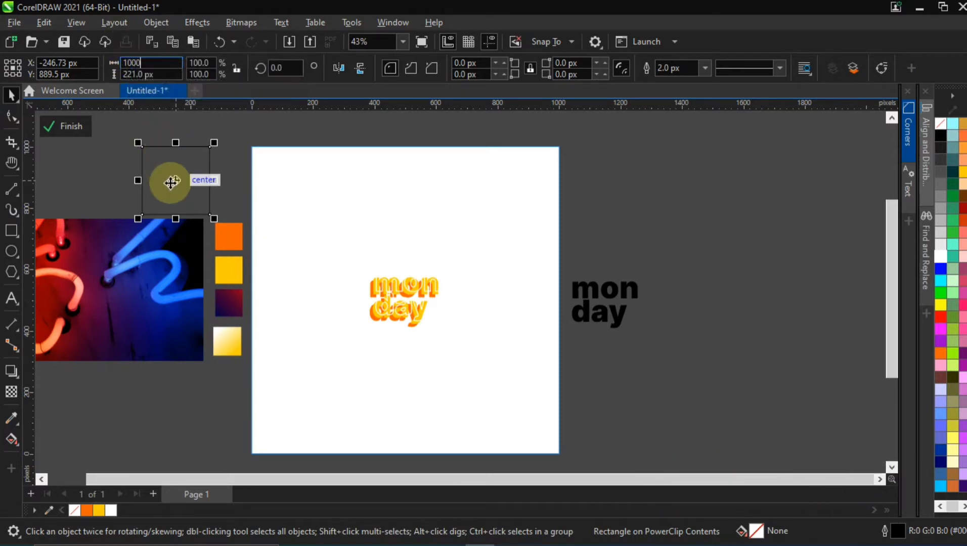
key(Escape)
key(Escape)
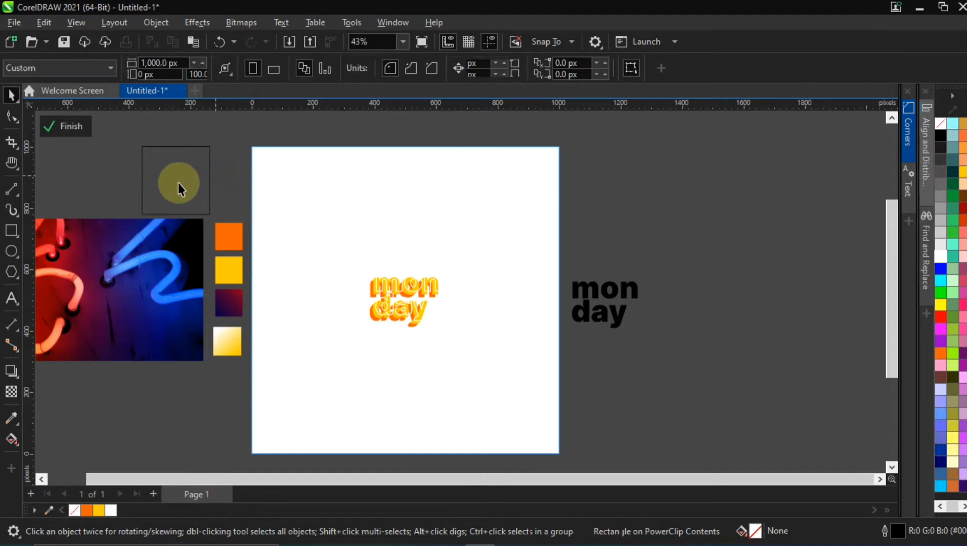
Step: Center the new rectangle on the page and enlarge it from its center to about 1,014 x 1,021 px
click(195, 200)
key(p)
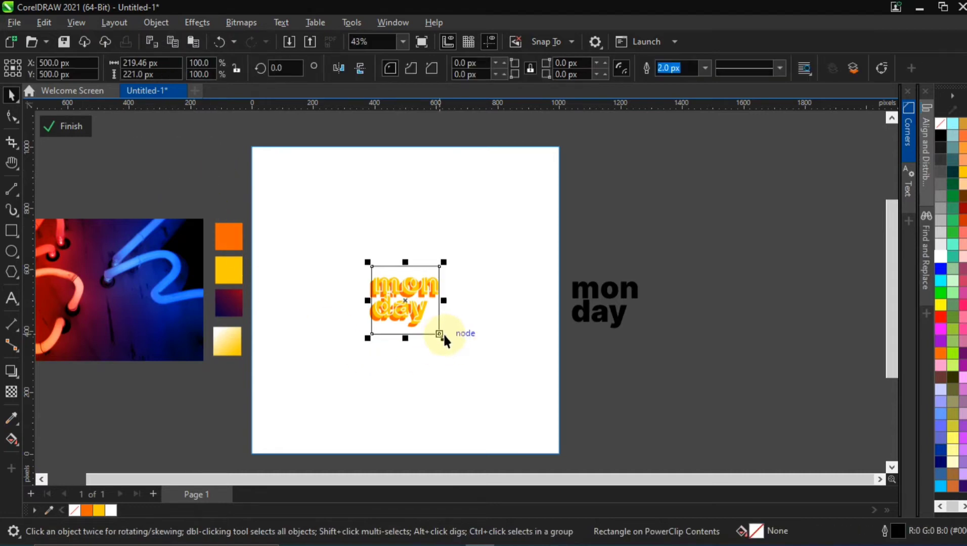
drag(443, 337, 570, 462)
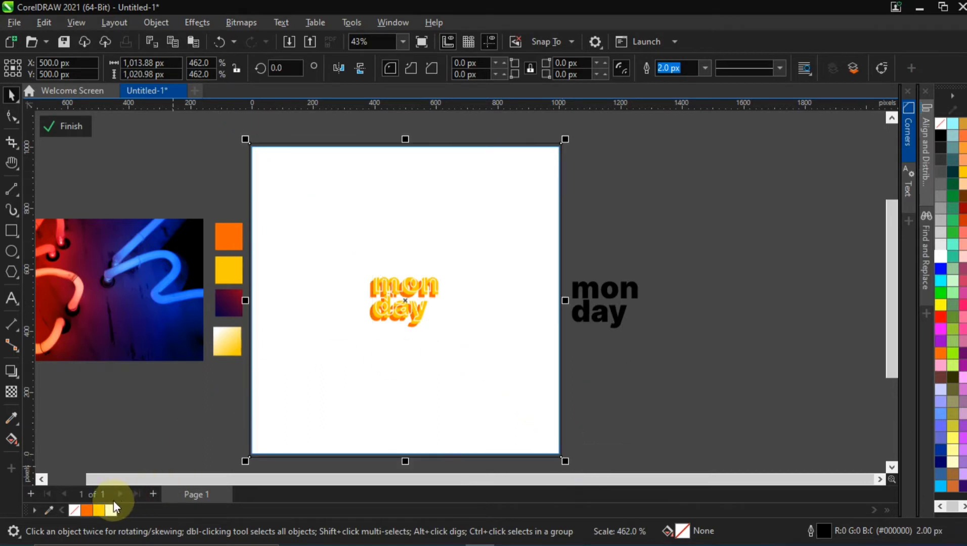
Step: Remove the outline of the page-covering rectangle and deselect it
right_click(71, 512)
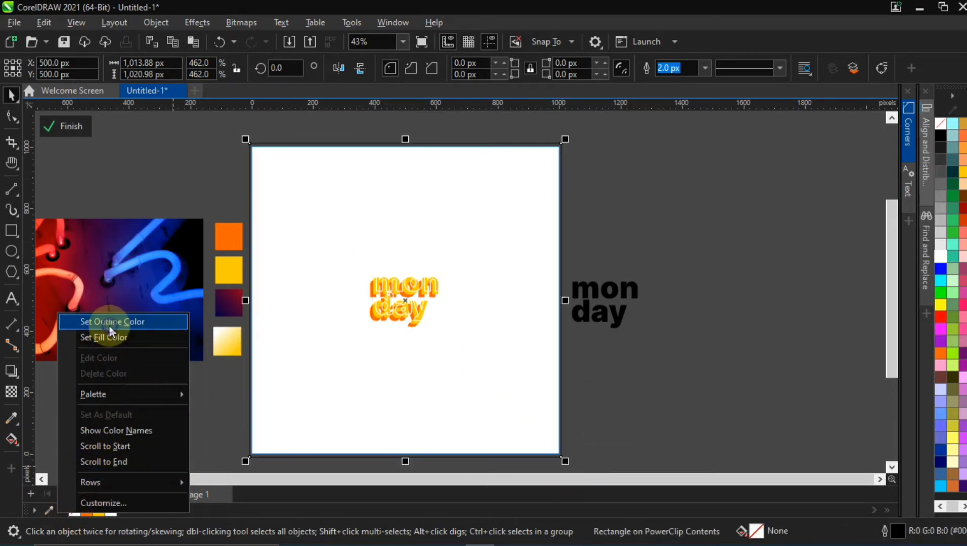
click(108, 325)
click(83, 155)
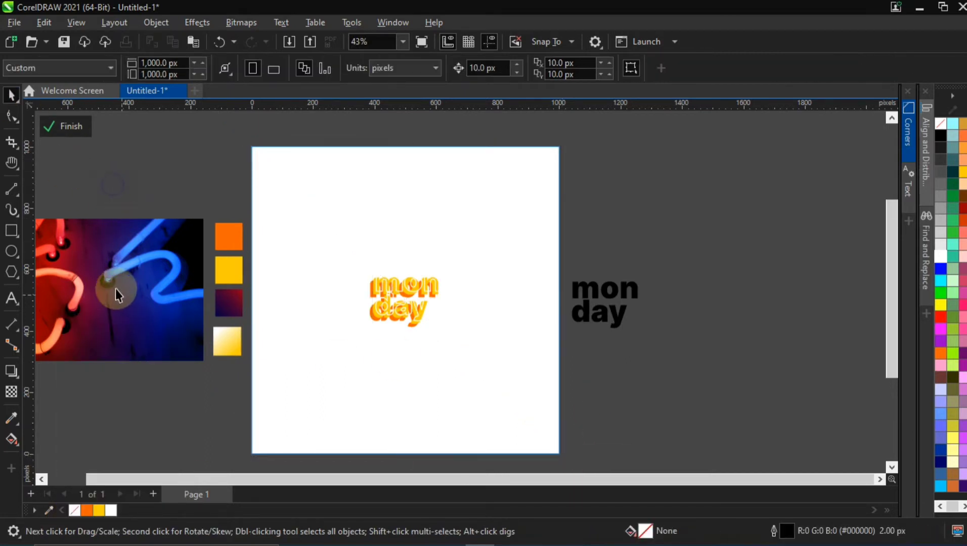
Step: Place the neon photo inside the page-covering rectangle as PowerClip contents and open the contents for editing
drag(116, 287, 356, 215)
click(417, 259)
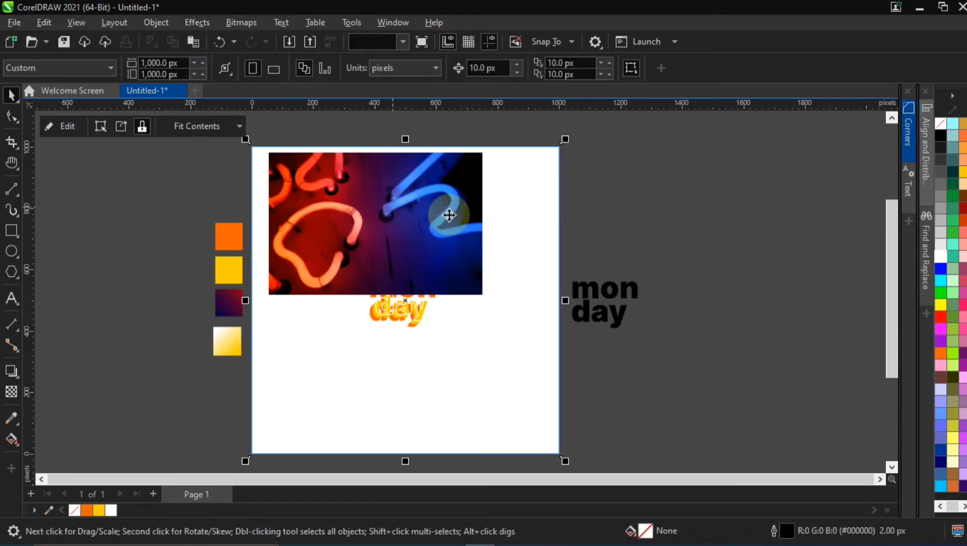
double_click(435, 204)
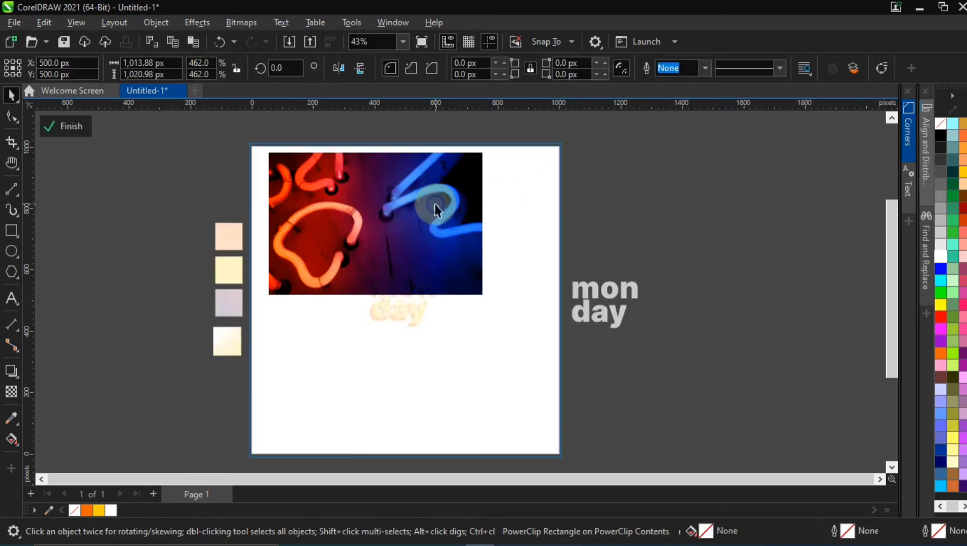
Step: Center the neon photo on the page and scale it to about 1,692 x 1,128 px so it covers the frame
click(387, 217)
drag(388, 214, 582, 396)
scroll(507, 343, down, 3)
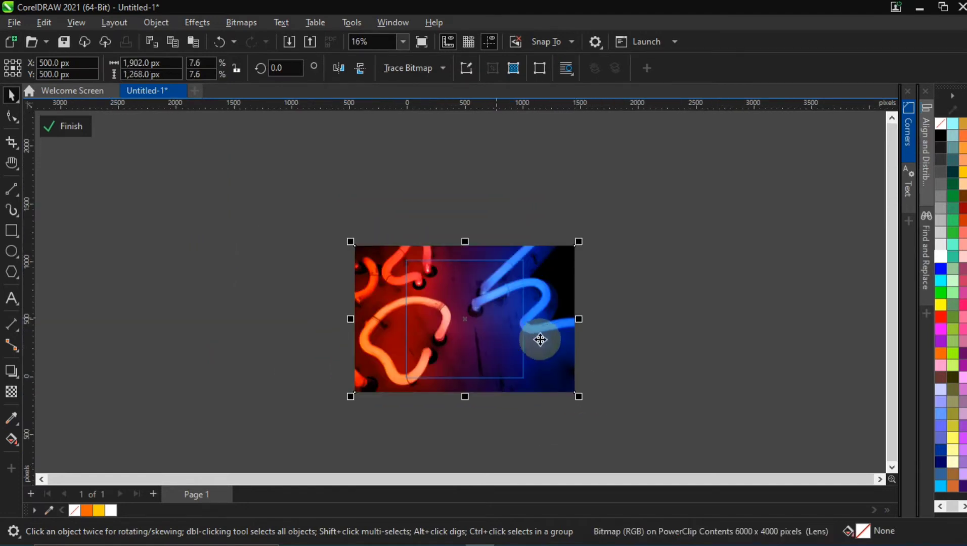
drag(579, 244, 556, 262)
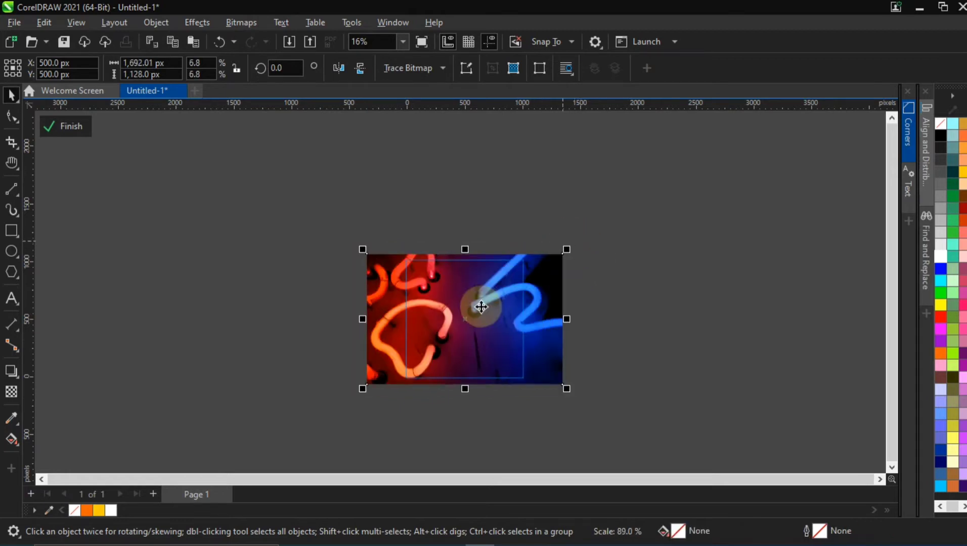
scroll(480, 304, up, 2)
drag(478, 357, 473, 317)
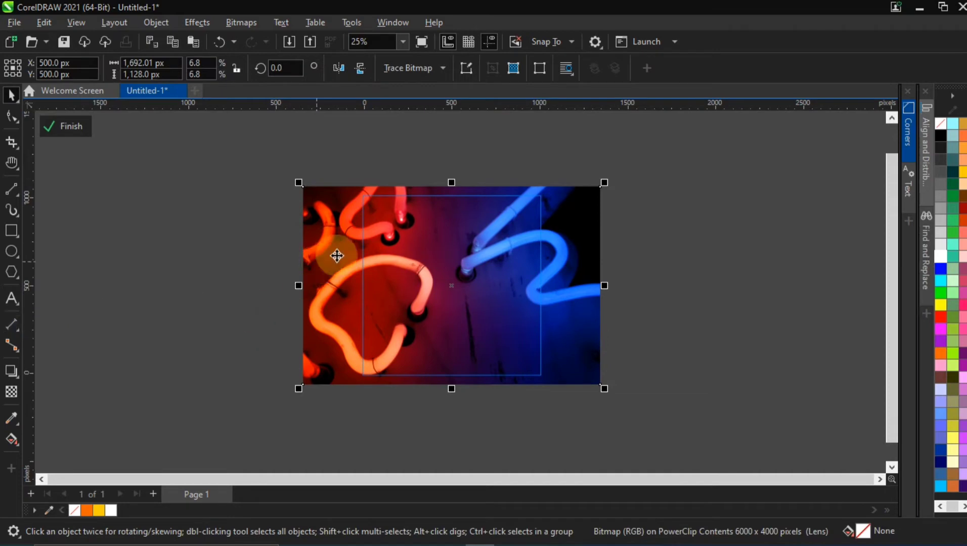
Step: Try a transparency of 80 on the neon photo, settle on 90, and finish editing the PowerClip contents
click(12, 393)
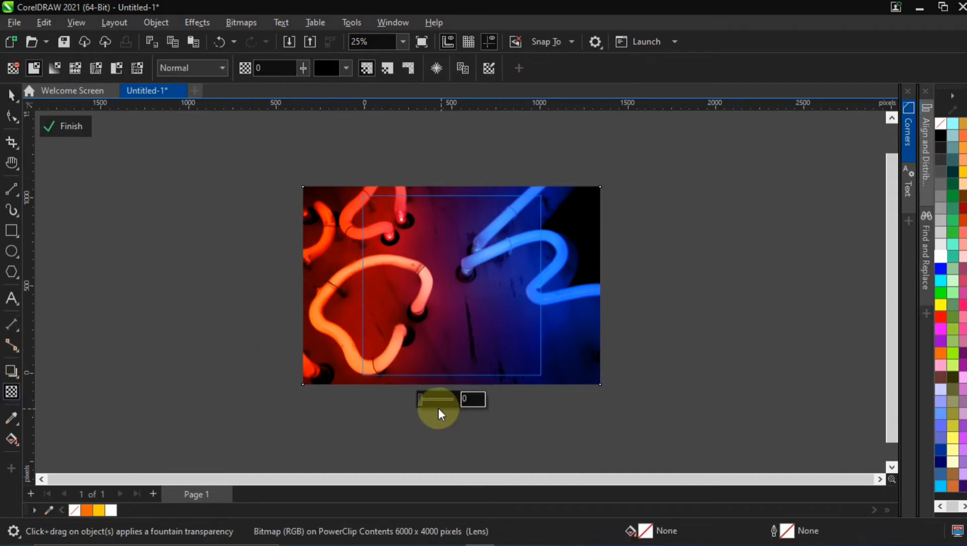
click(436, 400)
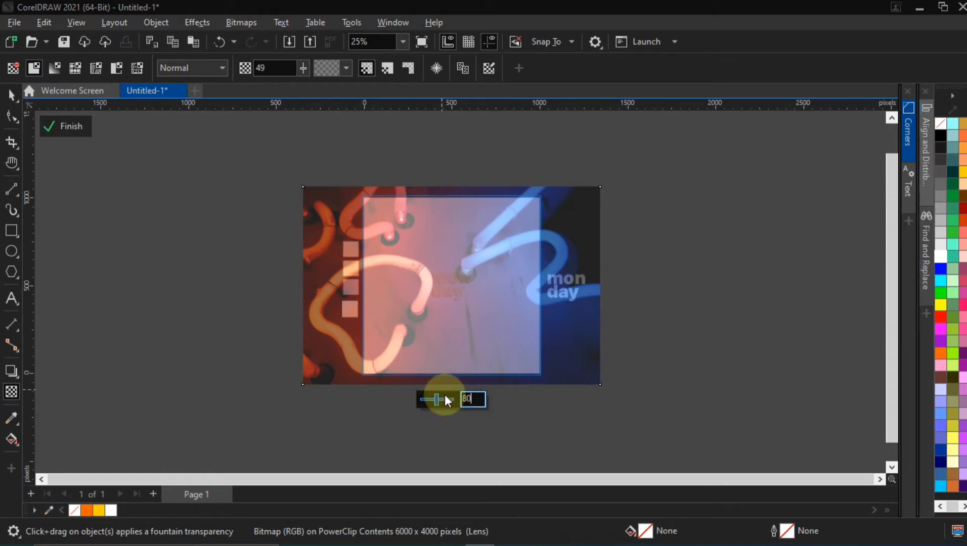
text(80)
key(Return)
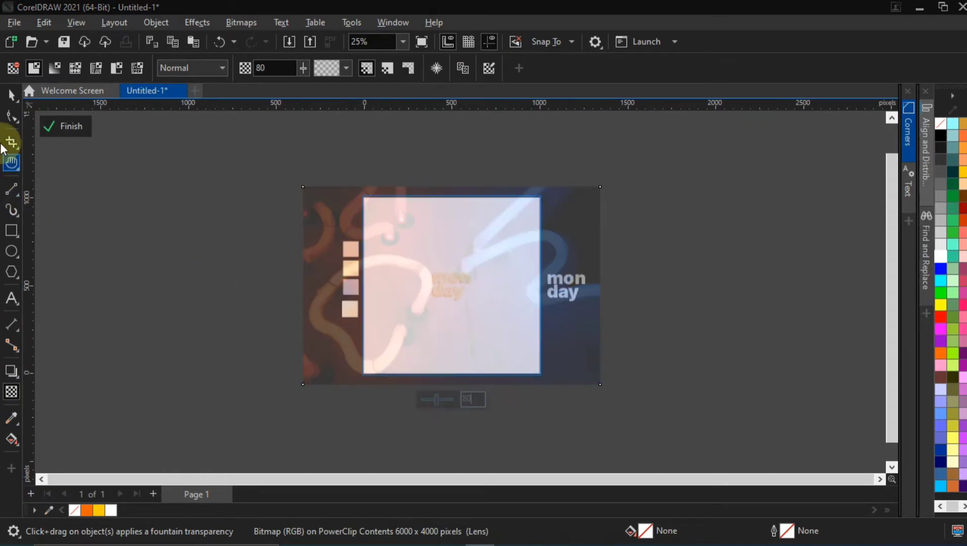
drag(476, 399, 458, 395)
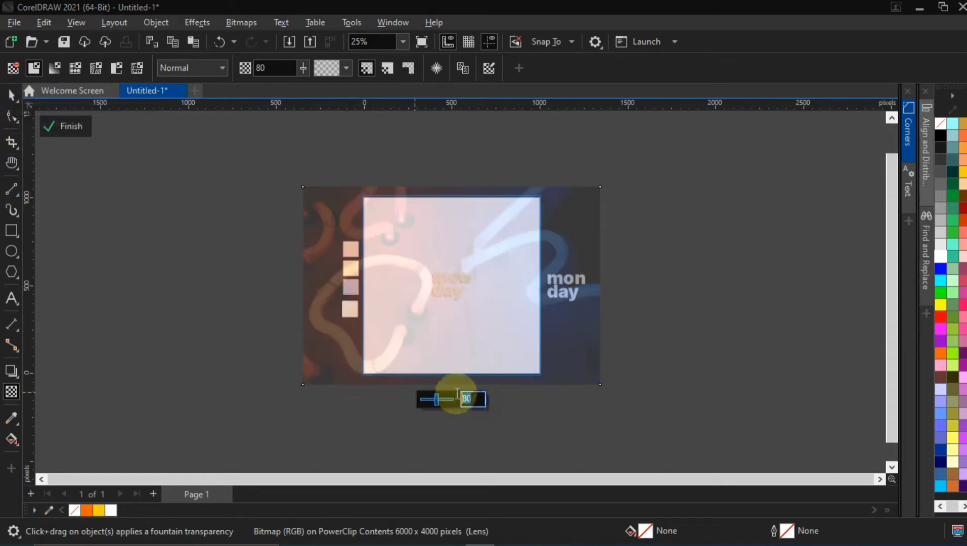
text(90)
key(Return)
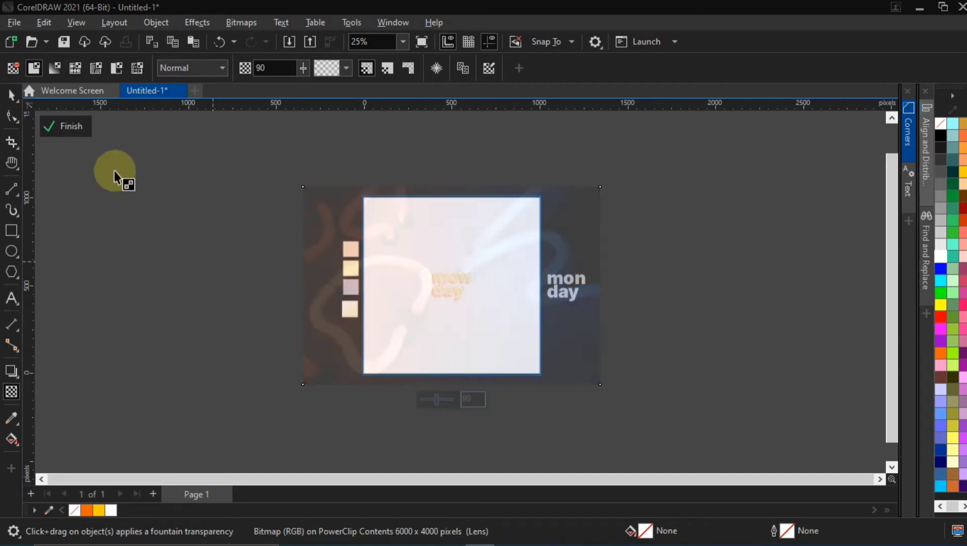
click(11, 94)
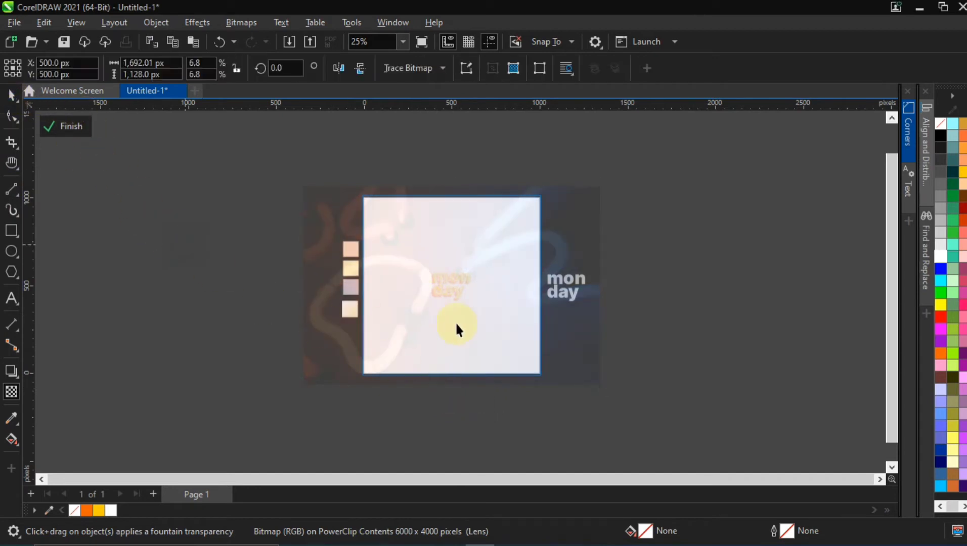
click(155, 173)
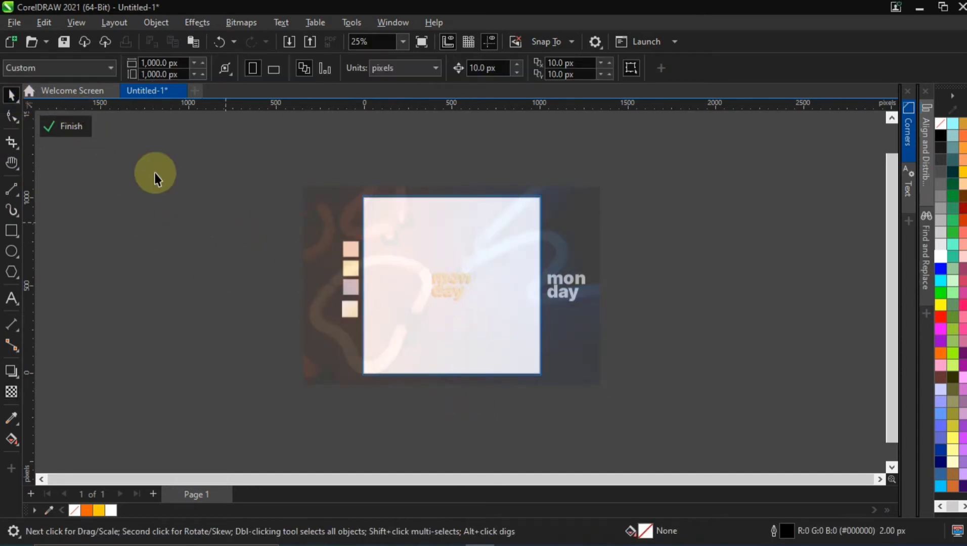
click(82, 130)
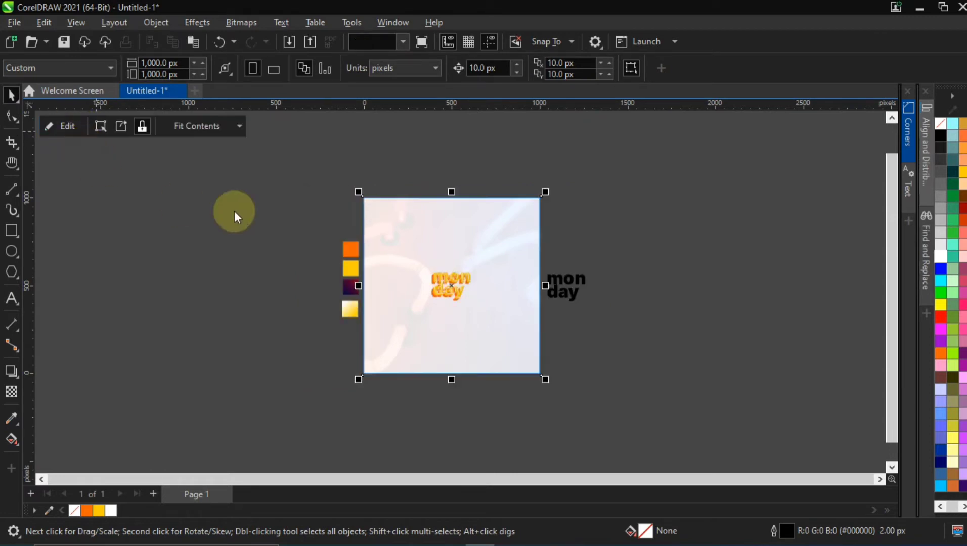
Step: Fill the PowerClip frame with the dark blue-to-red fountain fill taken from the gradient swatch beside the page
scroll(364, 276, up, 4)
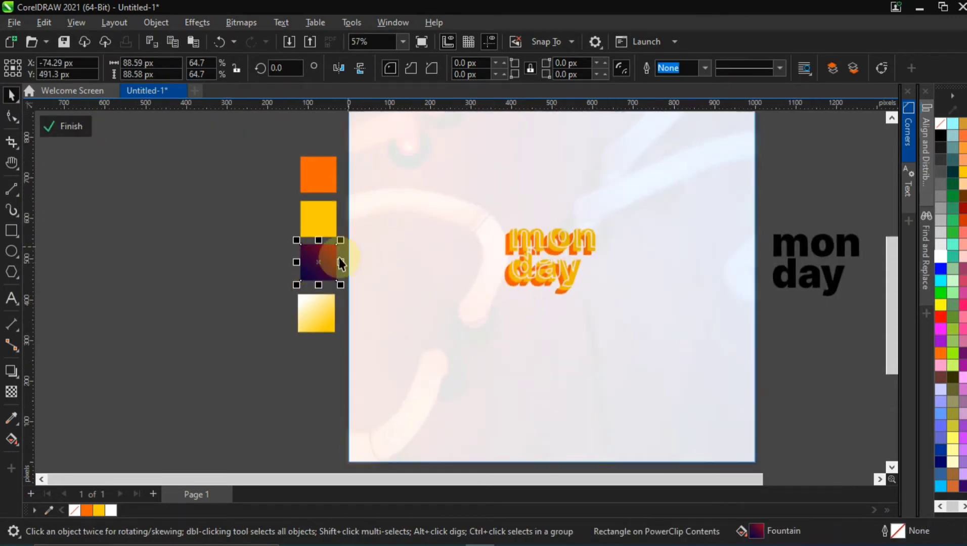
click(248, 275)
scroll(332, 258, up, 2)
scroll(322, 273, up, 1)
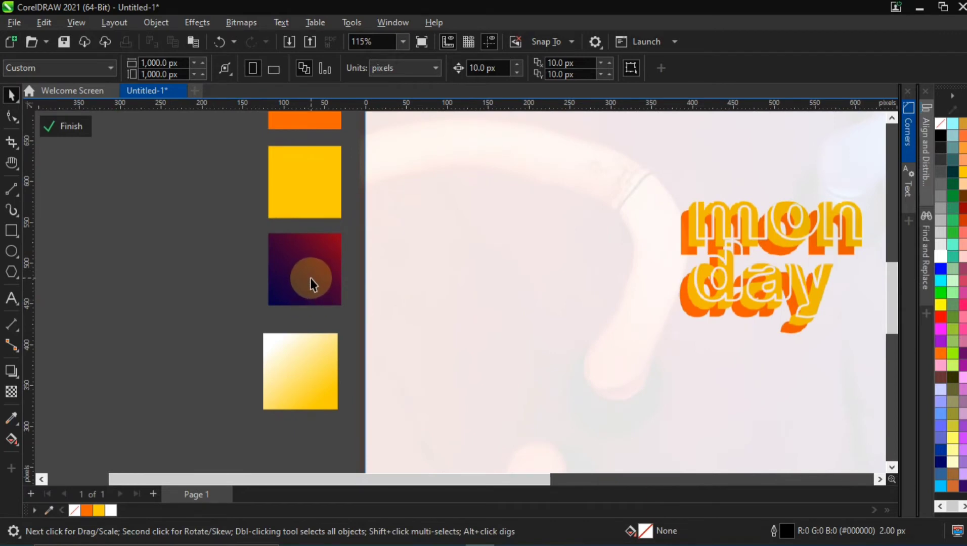
scroll(310, 278, down, 3)
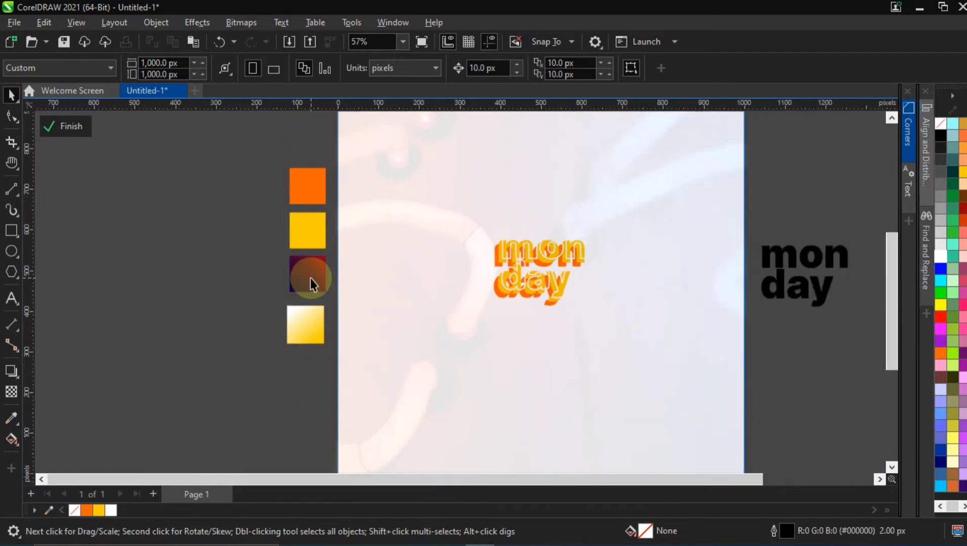
click(310, 279)
scroll(310, 276, down, 1)
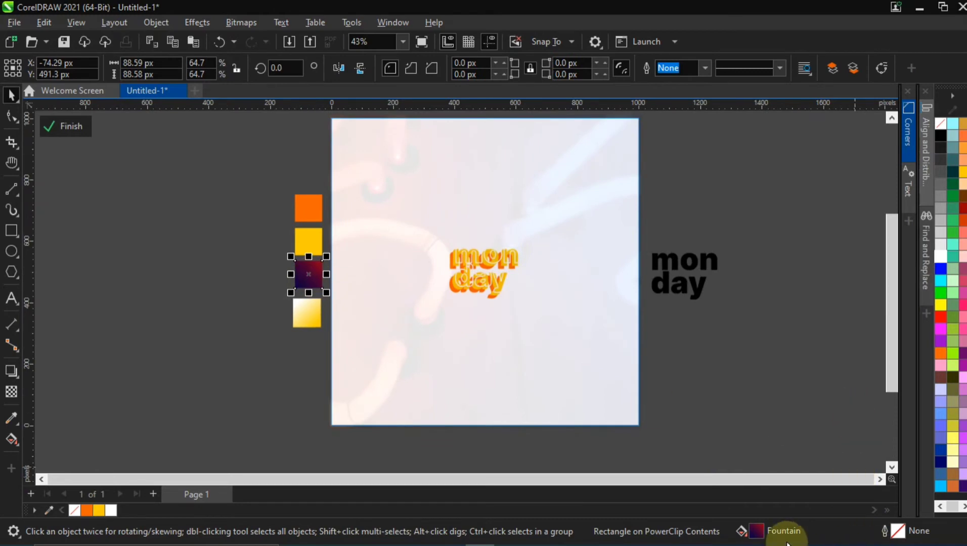
drag(762, 536, 633, 430)
drag(601, 377, 601, 376)
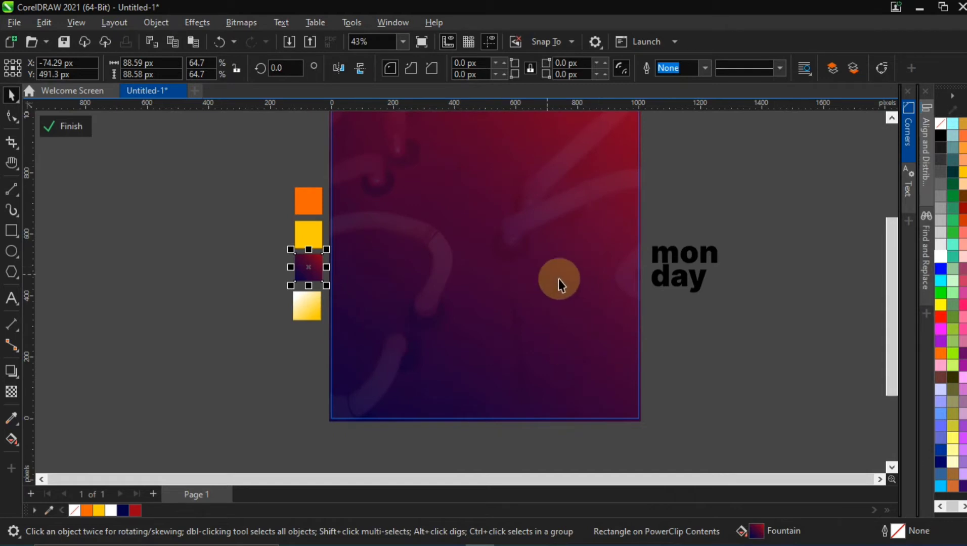
Step: Send the gradient-filled PowerClip frame to the back, behind the layered lettering
click(563, 278)
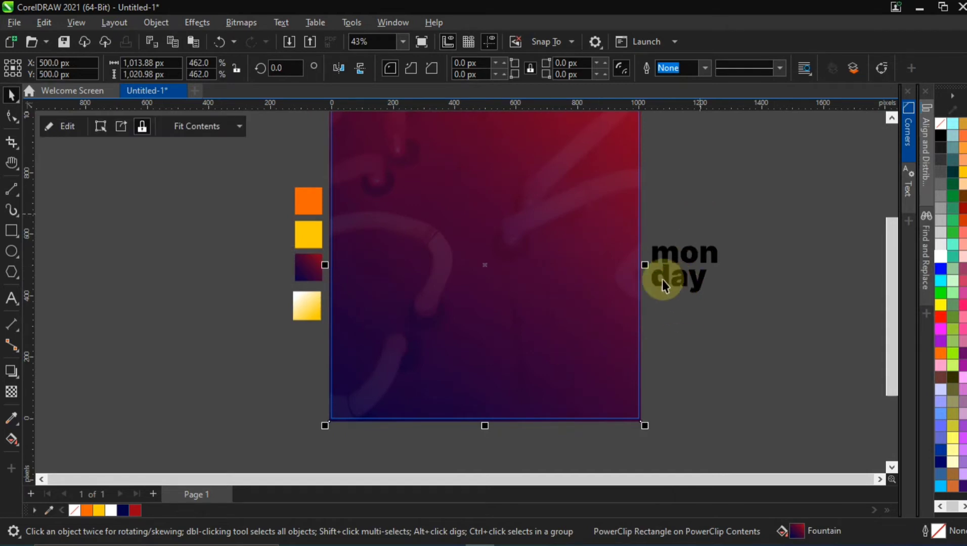
key(h)
drag(572, 277, 566, 295)
scroll(564, 290, down, 1)
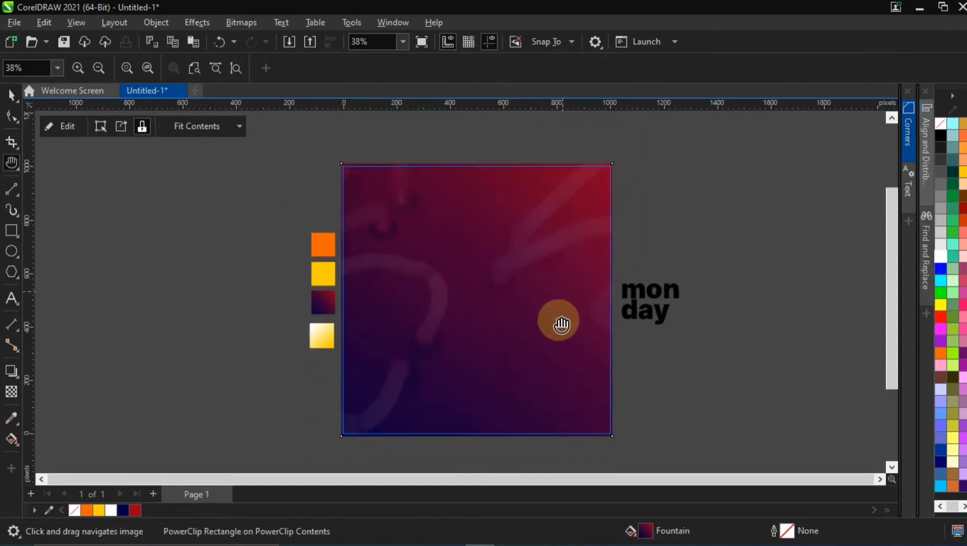
drag(558, 334, 546, 320)
key(space)
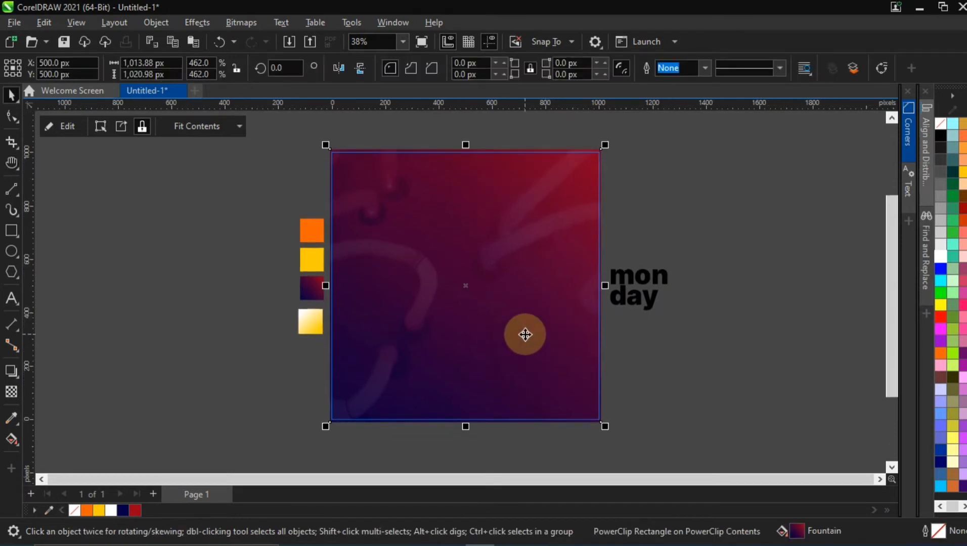
key(shift+Page_Down)
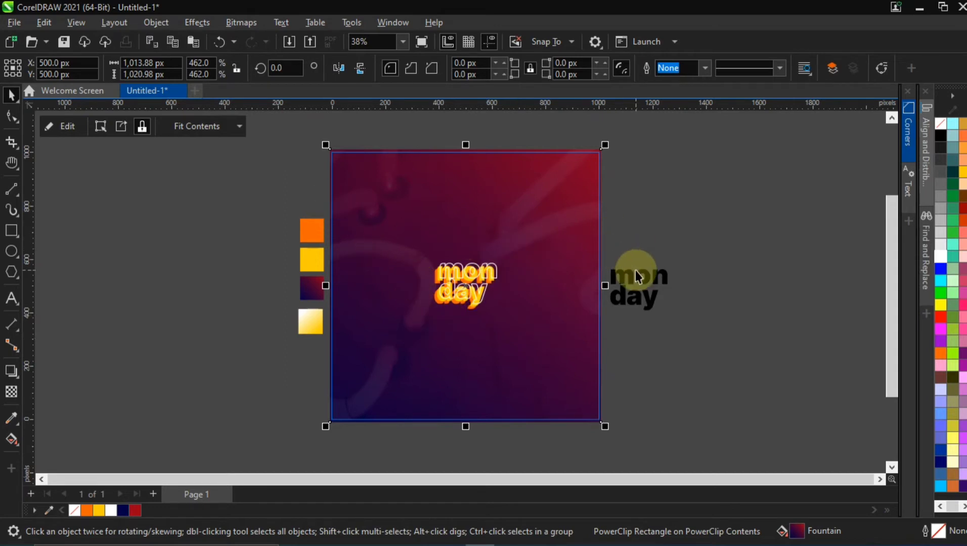
Step: Move the spare black text farther from the page and enlarge the layered lettering to about 533 x 392 px
drag(638, 277, 686, 193)
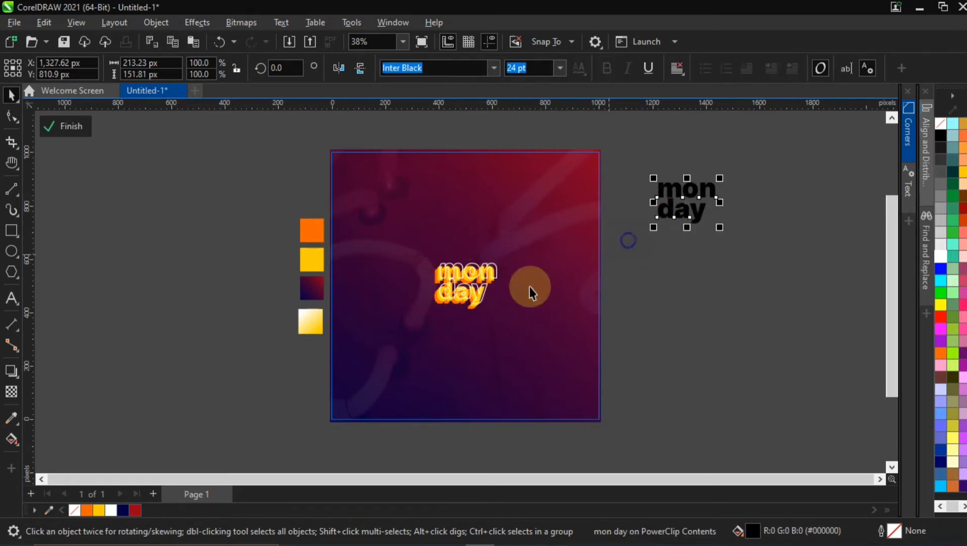
drag(529, 286, 382, 345)
drag(505, 313, 545, 356)
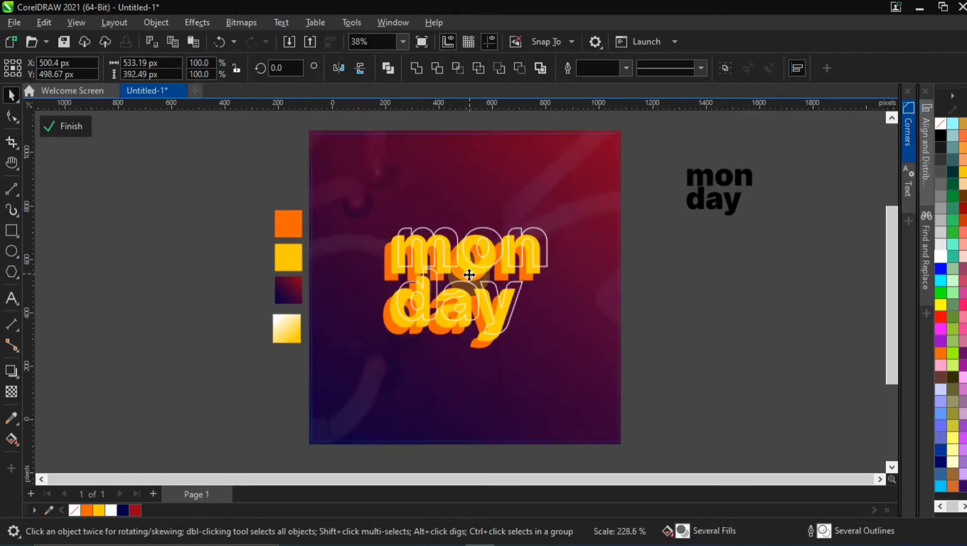
scroll(470, 275, up, 3)
click(733, 221)
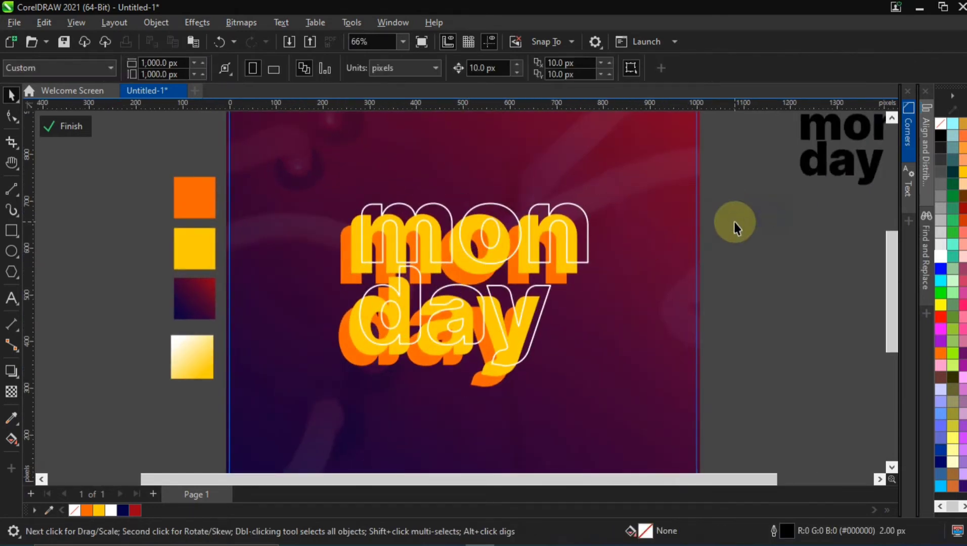
Step: Set the outline width of the white outlined "mon day" lettering to 4.0 px
click(540, 263)
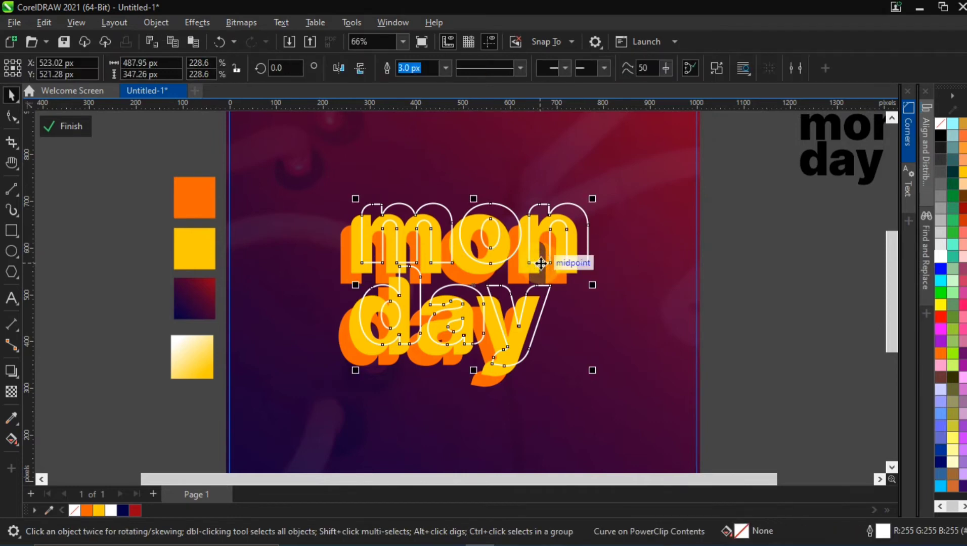
click(517, 217)
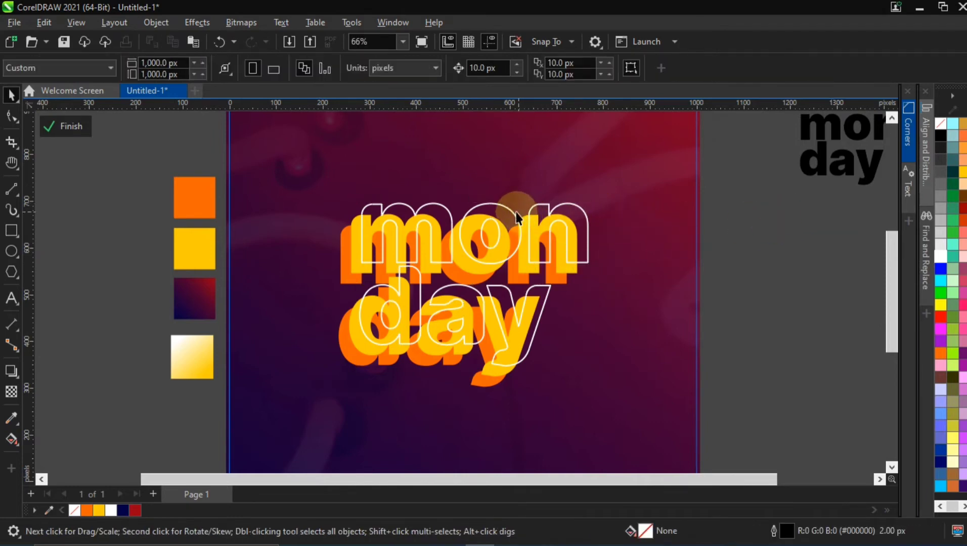
click(514, 216)
click(426, 66)
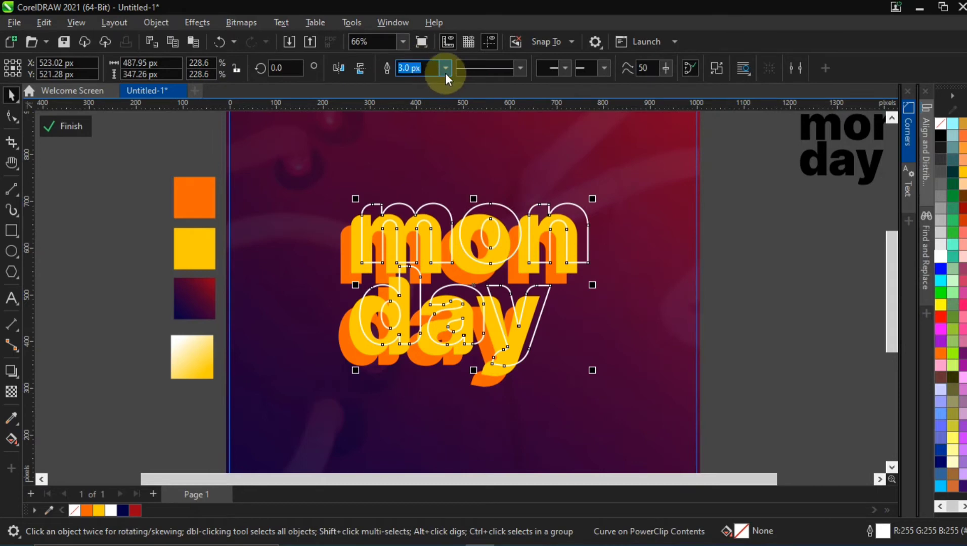
click(445, 70)
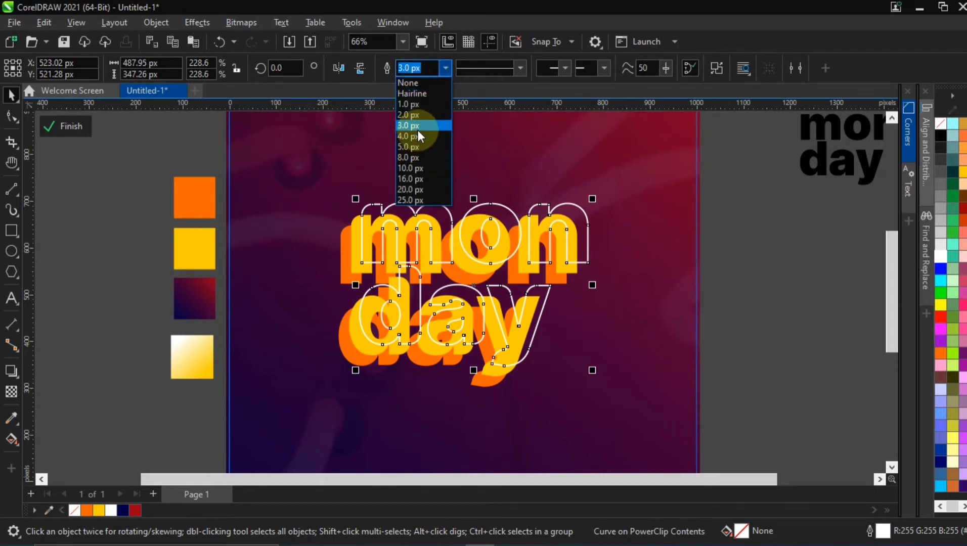
click(419, 133)
click(778, 230)
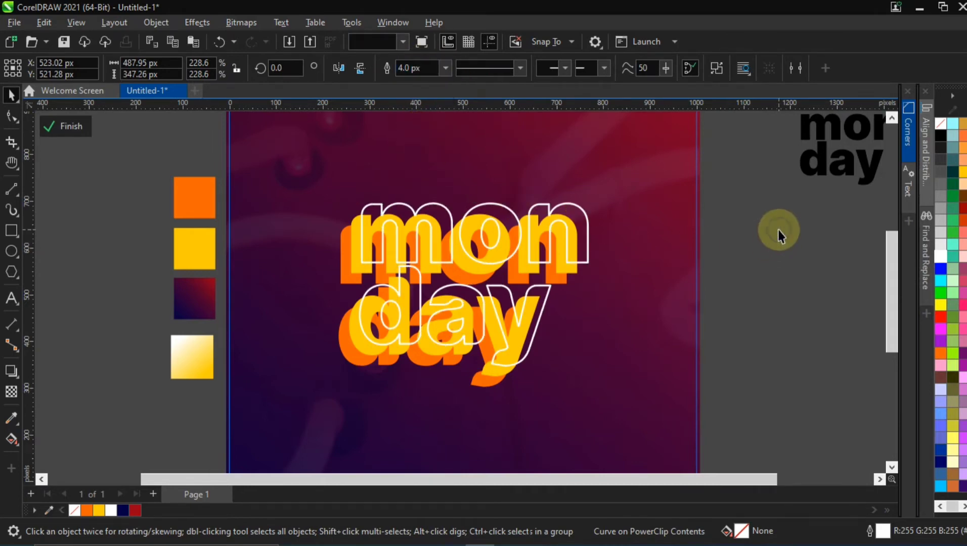
Step: Examine how the orange, yellow and white outline layers of the lettering overlap, checking the orange layer's selection
scroll(395, 325, up, 1)
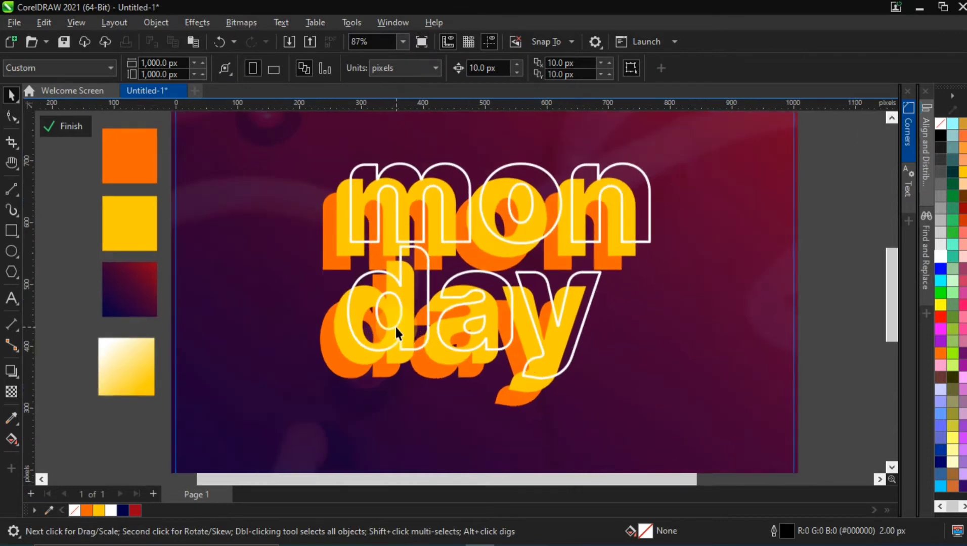
scroll(395, 325, down, 1)
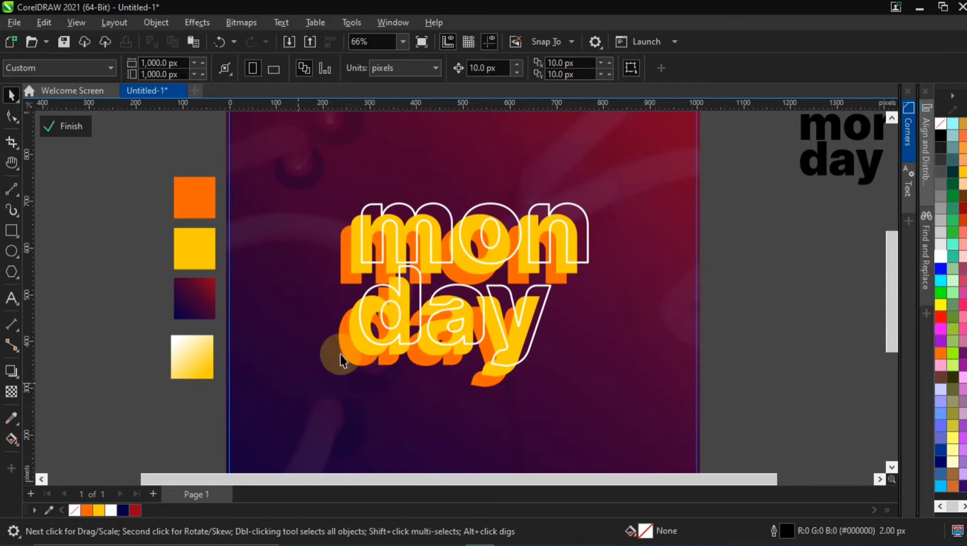
scroll(340, 355, up, 12)
scroll(356, 345, down, 7)
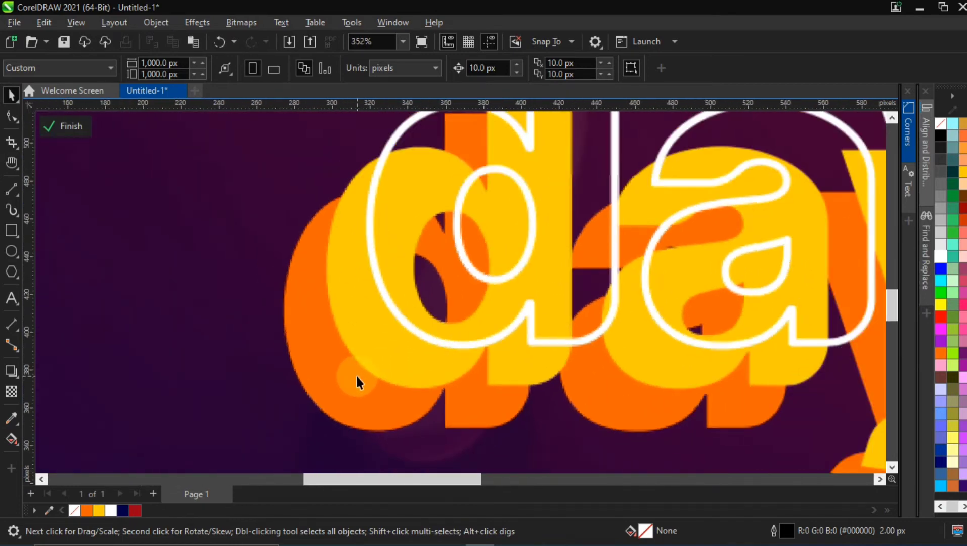
scroll(356, 385, down, 4)
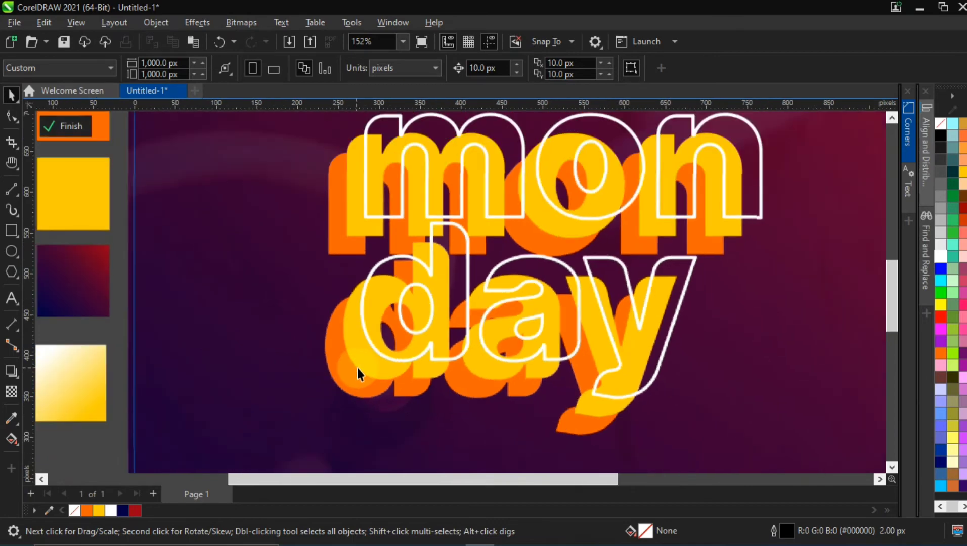
scroll(356, 365, down, 1)
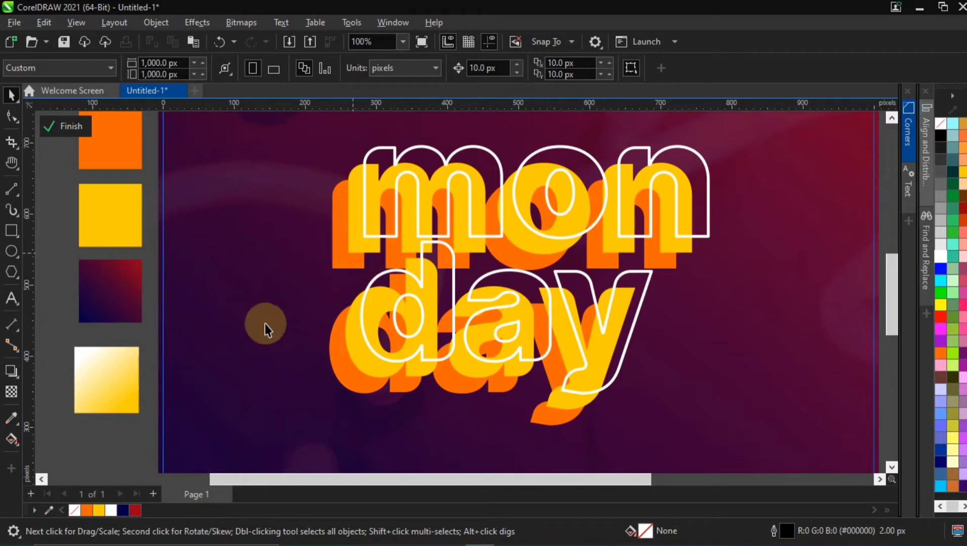
scroll(329, 240, up, 7)
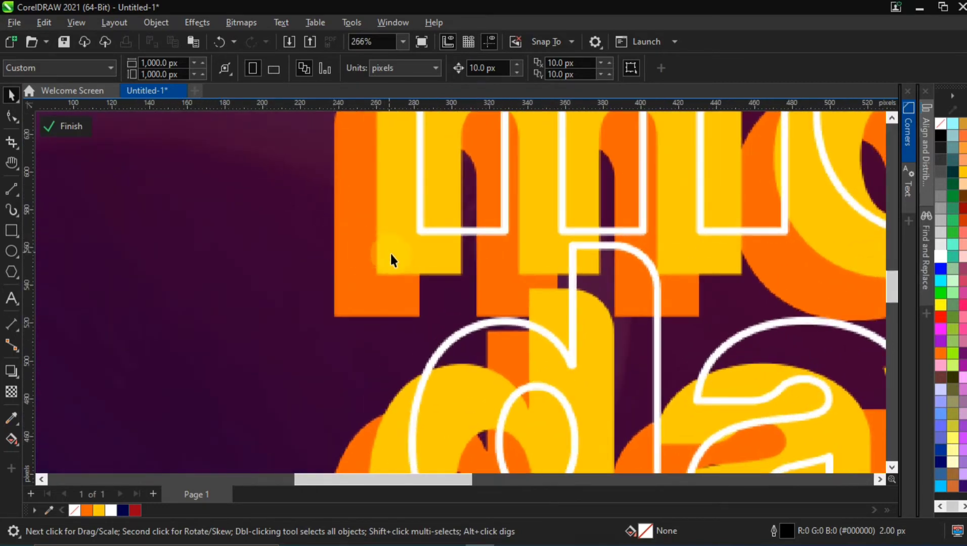
click(392, 254)
click(339, 302)
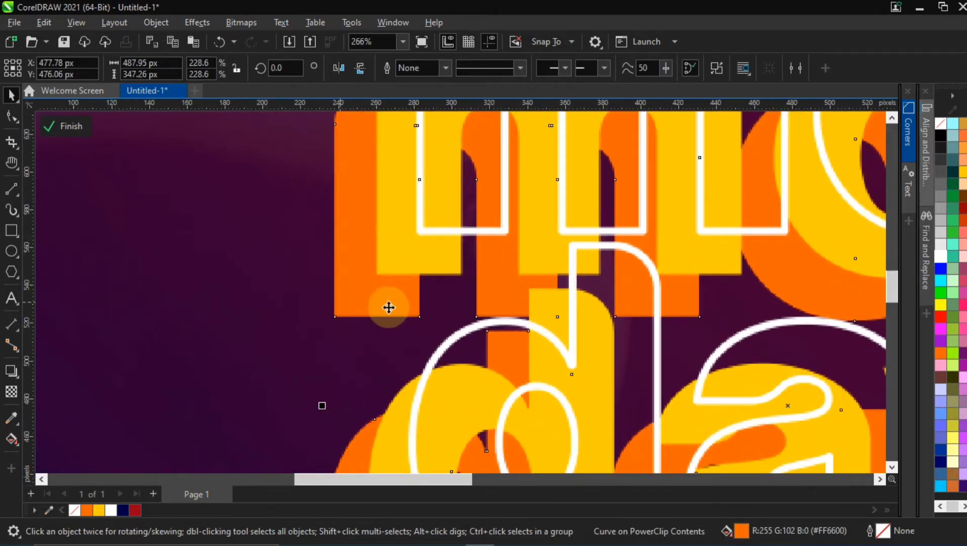
scroll(389, 308, down, 4)
scroll(389, 308, down, 3)
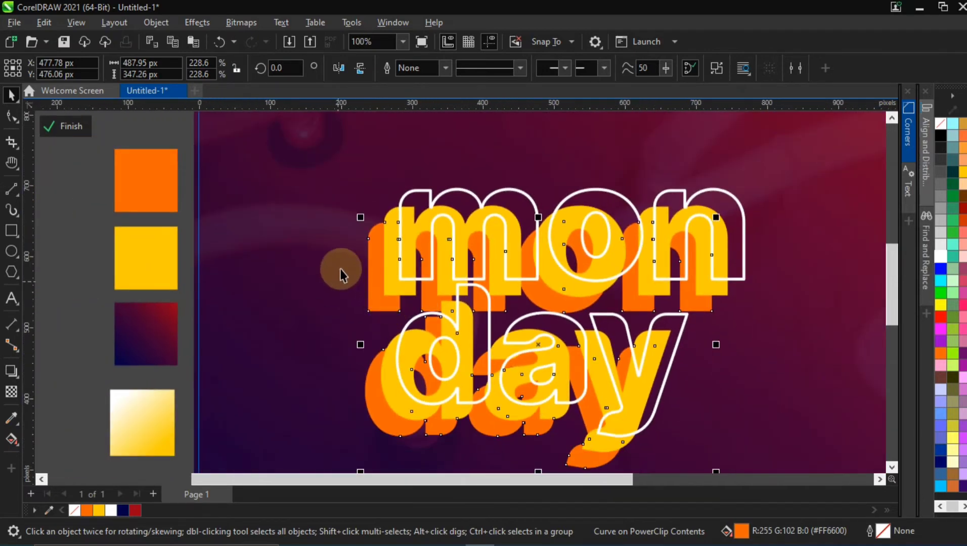
click(83, 286)
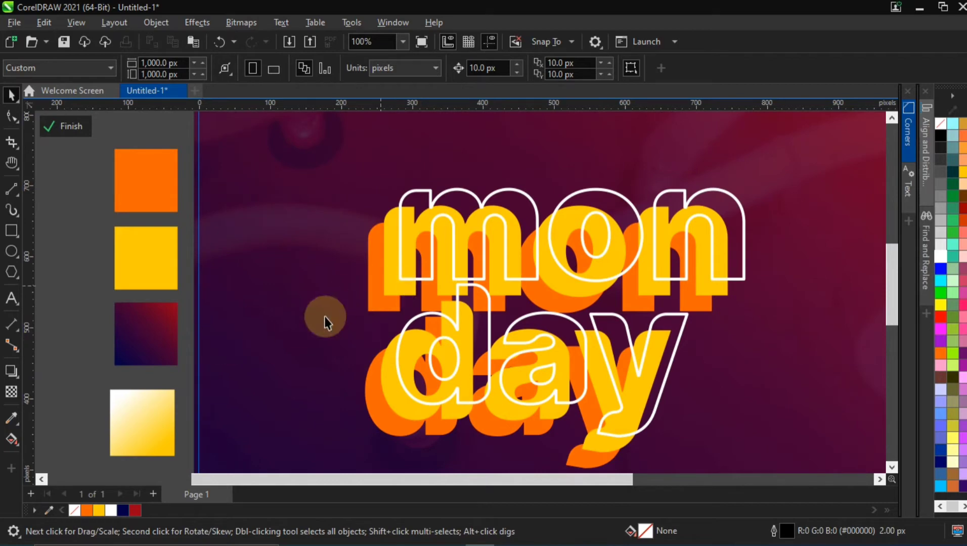
Step: Blend the yellow lettering into the orange lettering with 20 steps, linking their matching lower corners on the "m"
click(11, 374)
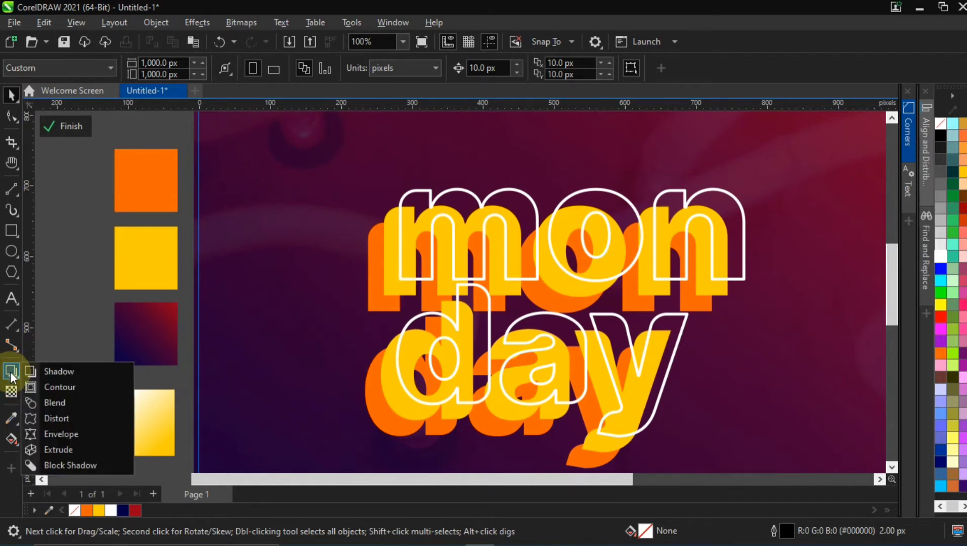
click(58, 405)
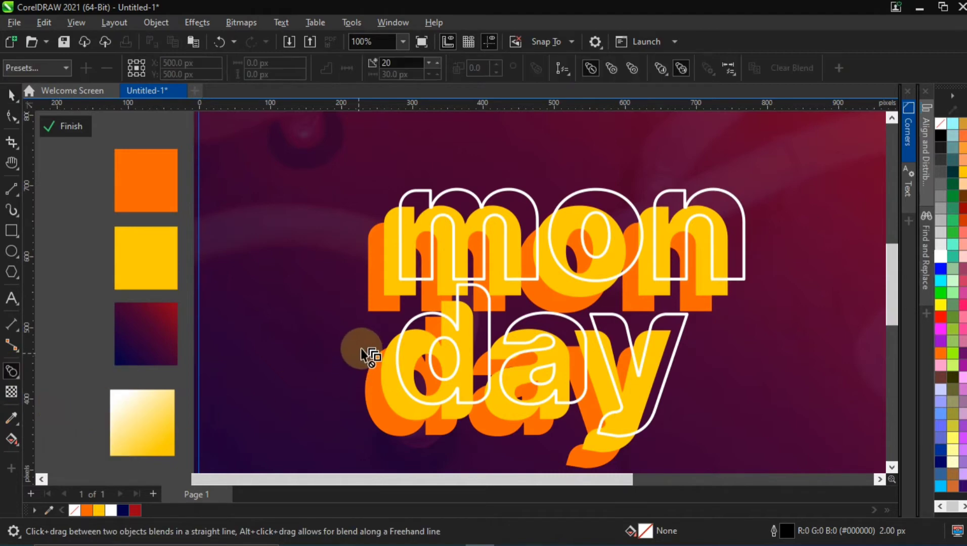
scroll(360, 348, up, 4)
click(399, 263)
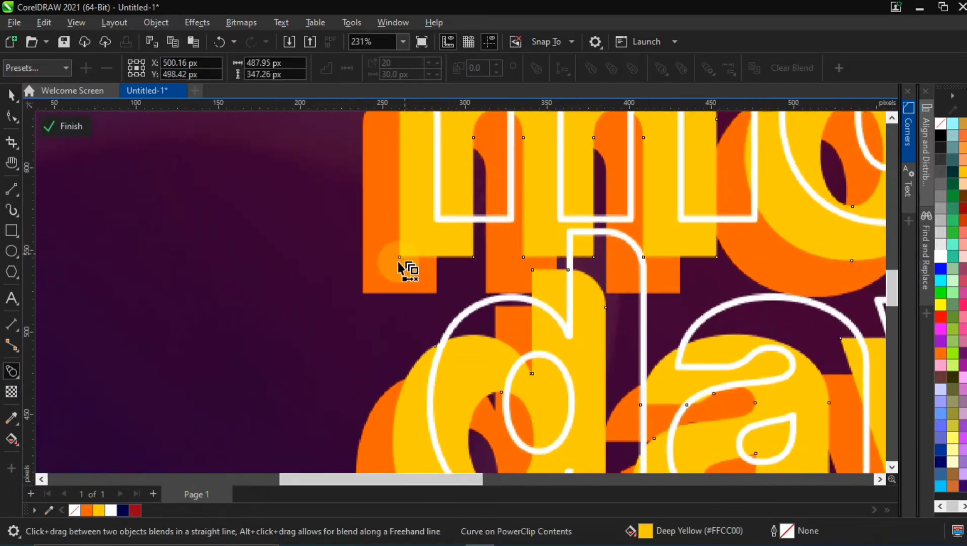
drag(399, 263, 367, 298)
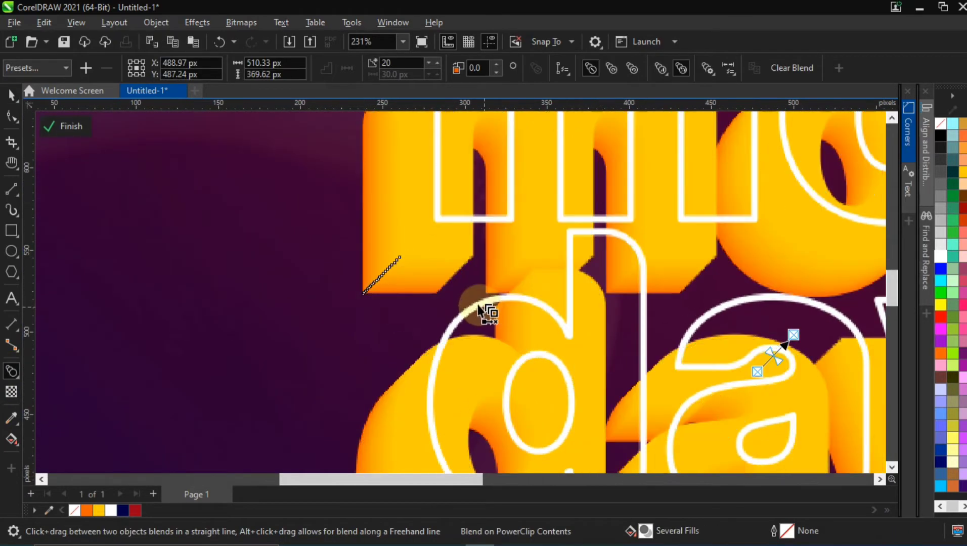
scroll(480, 310, down, 5)
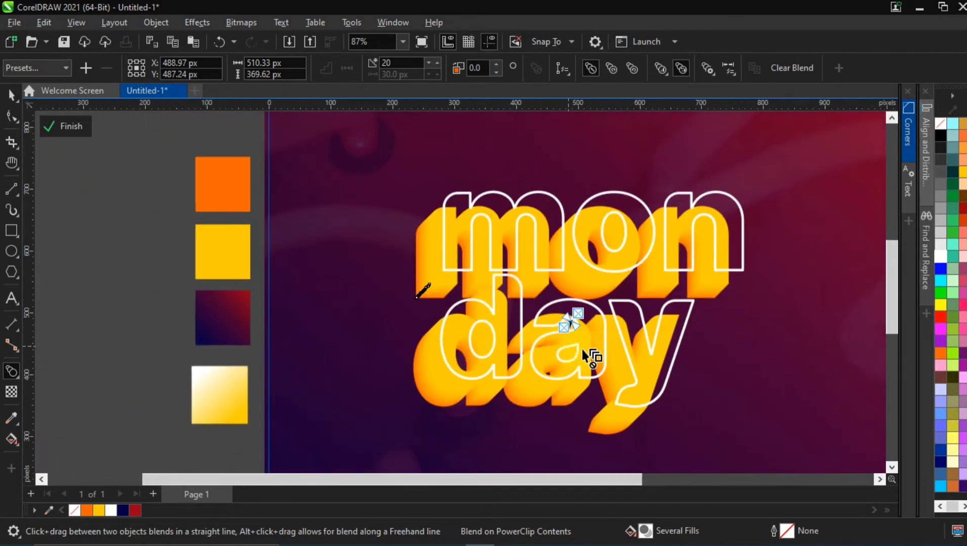
scroll(568, 345, down, 1)
scroll(481, 359, up, 3)
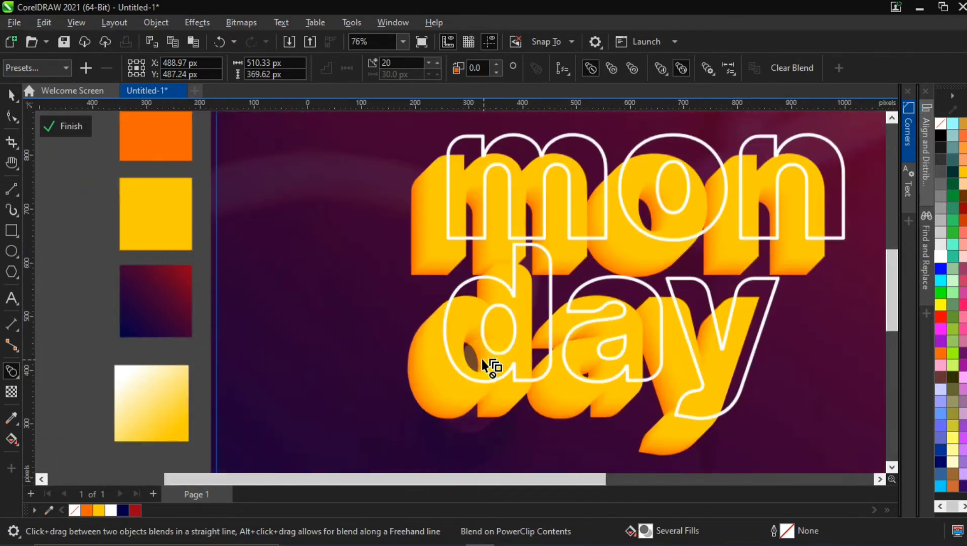
scroll(481, 359, up, 4)
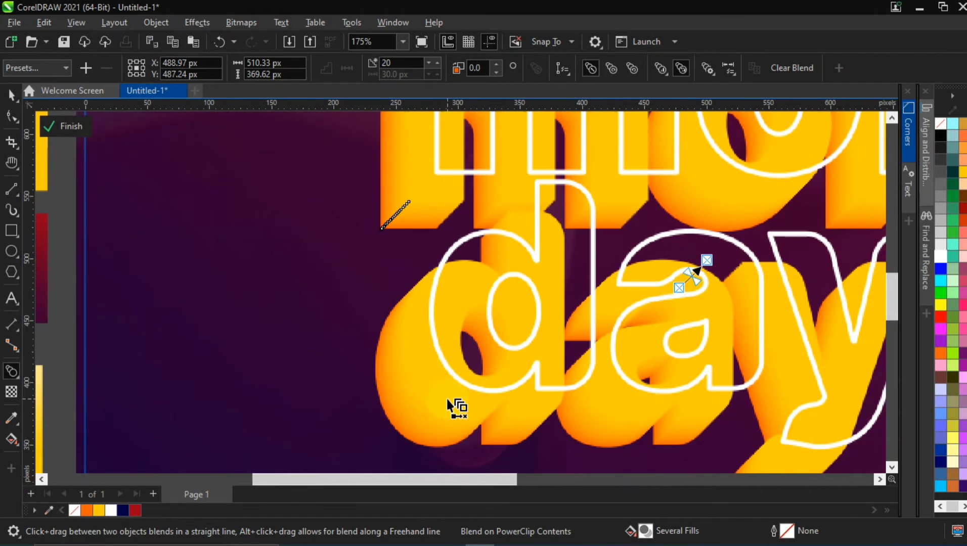
Step: Undo the lettering blend and redraw it from the yellow lettering to the orange lettering
key(ctrl+z)
drag(412, 207, 391, 233)
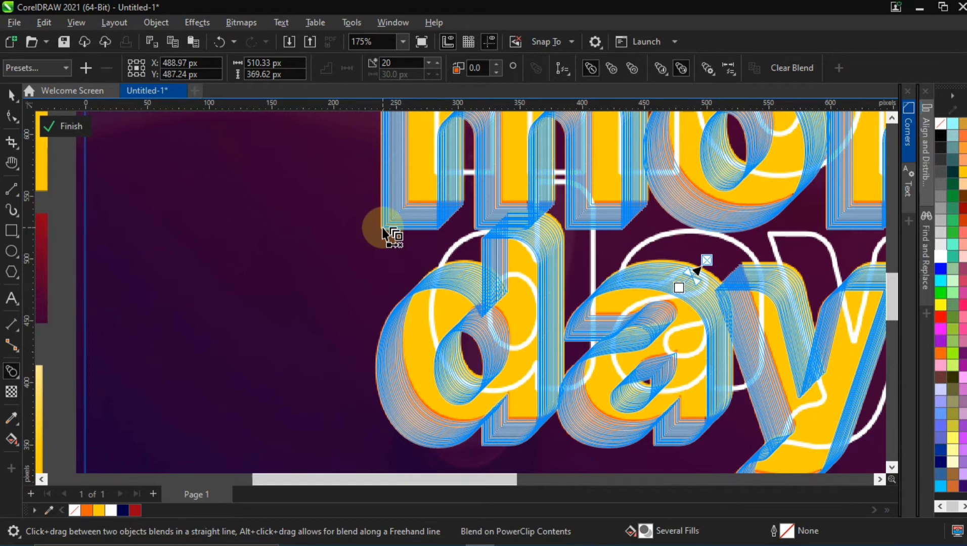
key(ctrl+z)
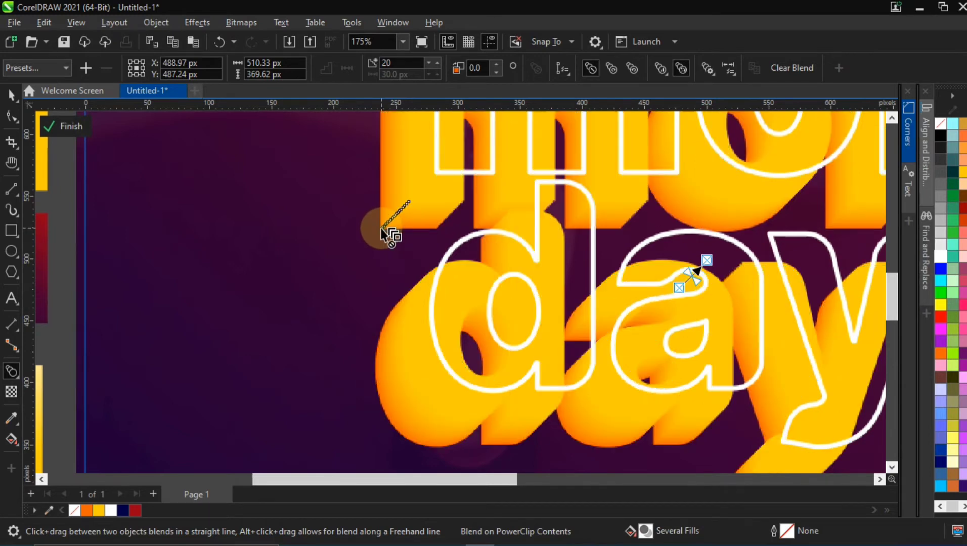
drag(399, 218, 409, 203)
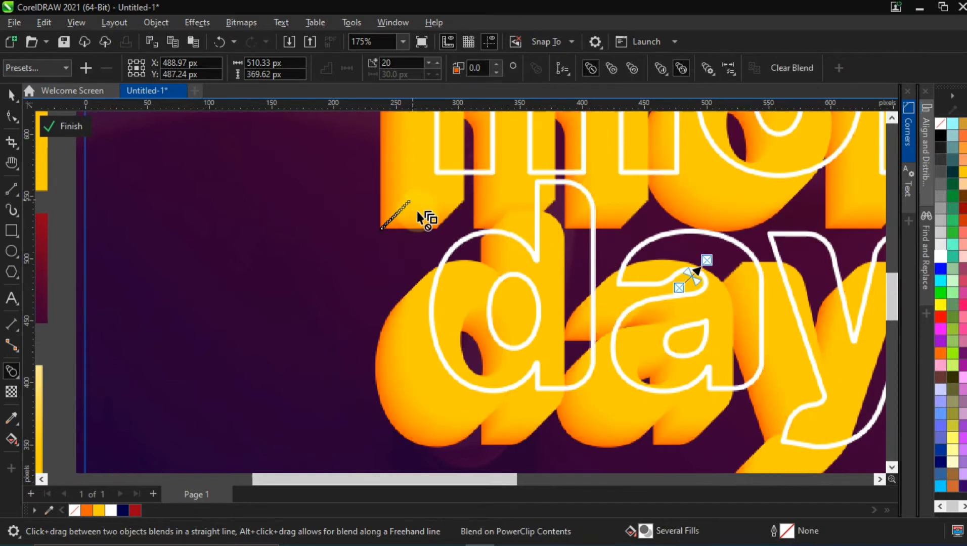
key(ctrl+z)
drag(409, 202, 376, 230)
drag(410, 203, 388, 220)
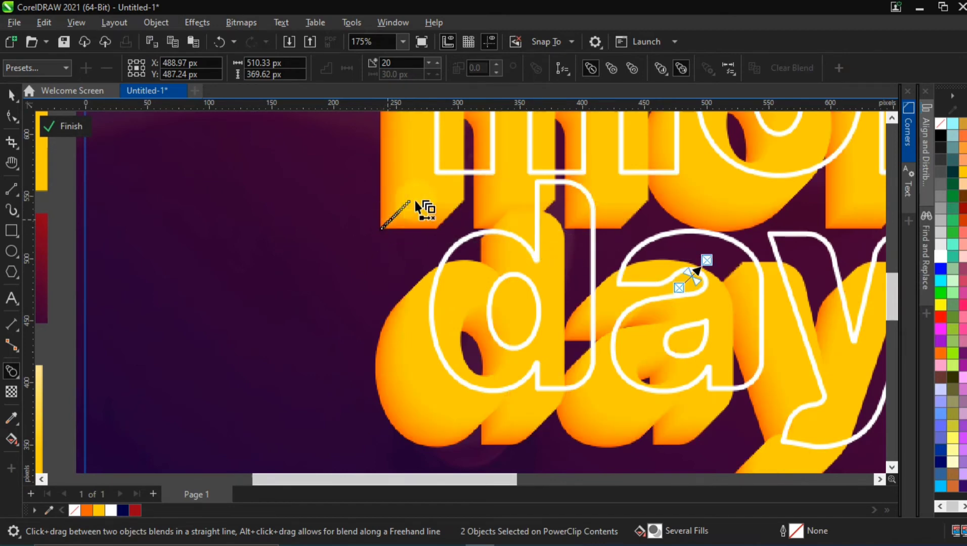
Step: Move the white outline lettering about 15 px left and 17 px down, closer to the yellow letter faces
scroll(624, 324, down, 3)
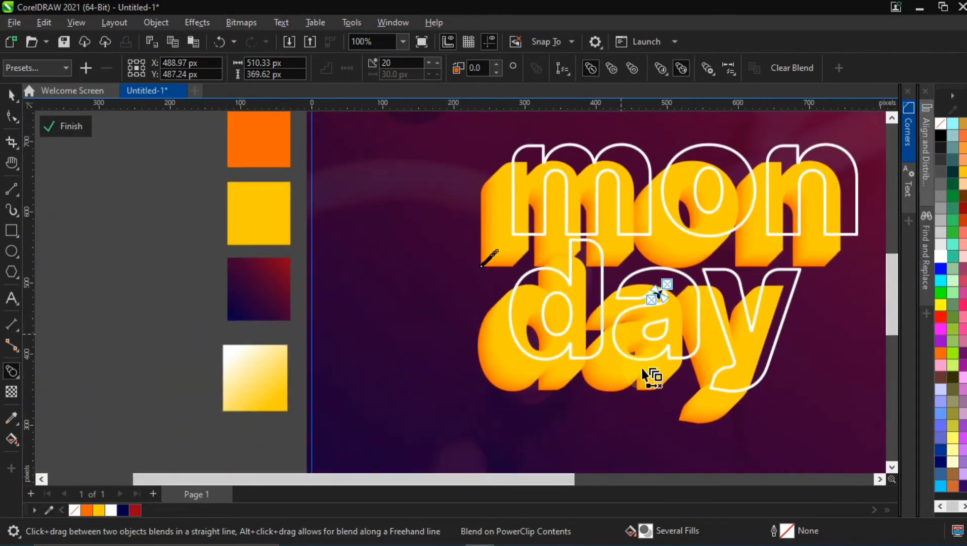
key(h)
drag(696, 329, 491, 358)
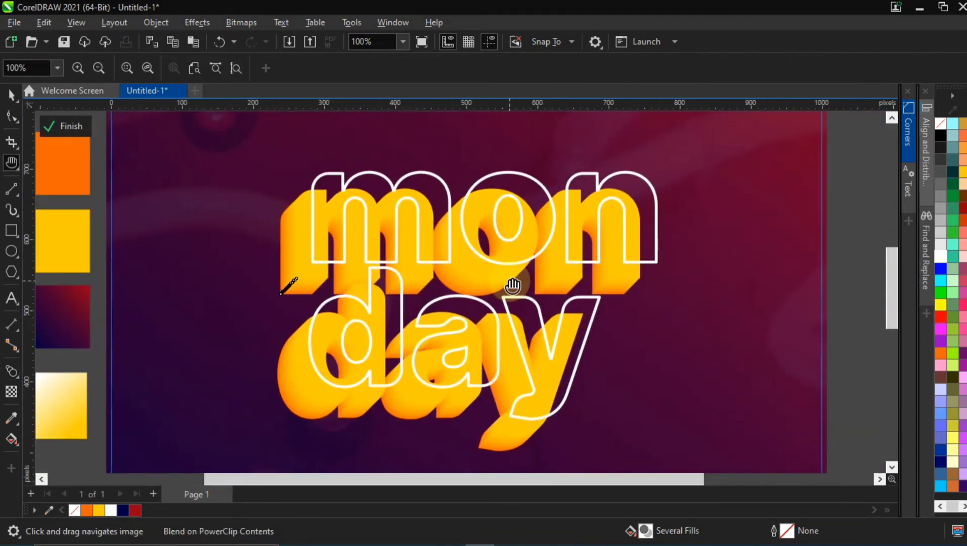
scroll(512, 282, down, 2)
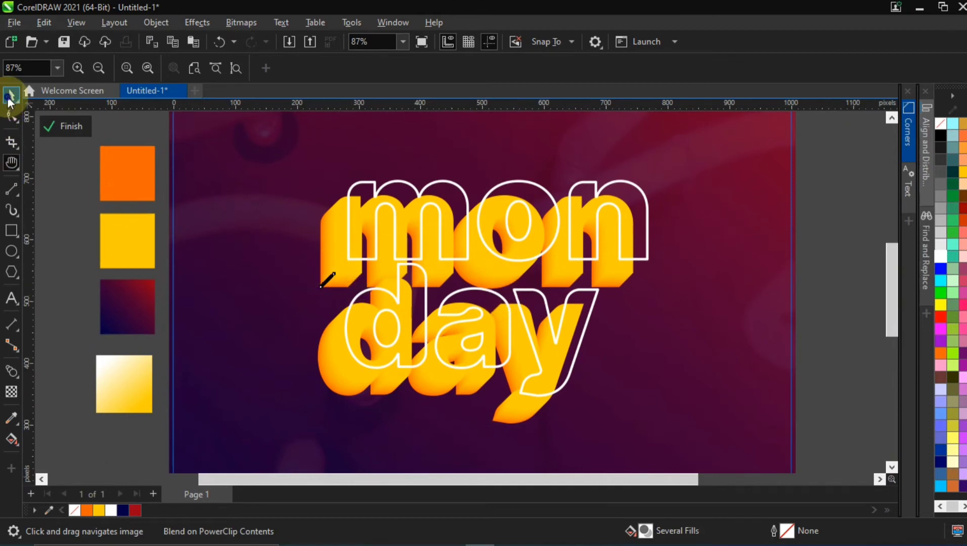
click(11, 95)
click(68, 198)
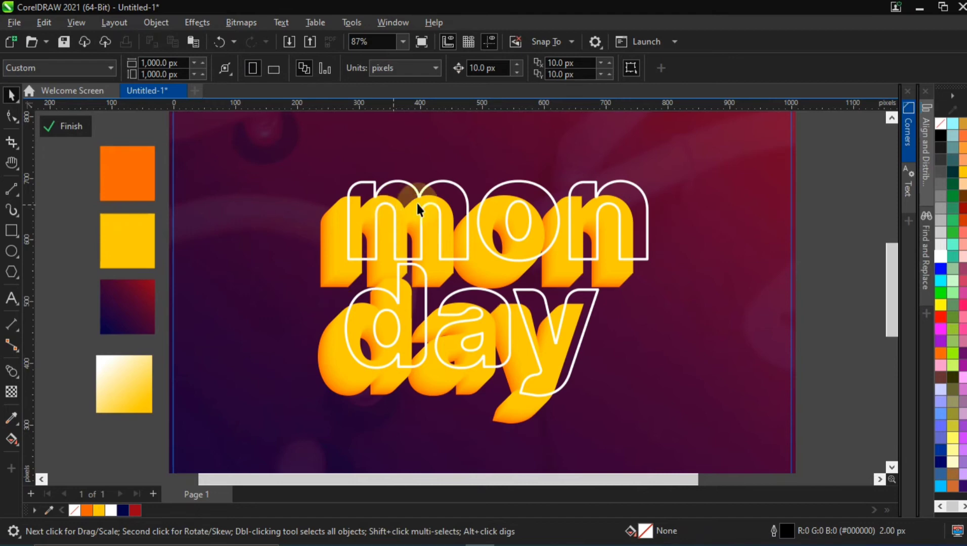
drag(457, 188, 449, 198)
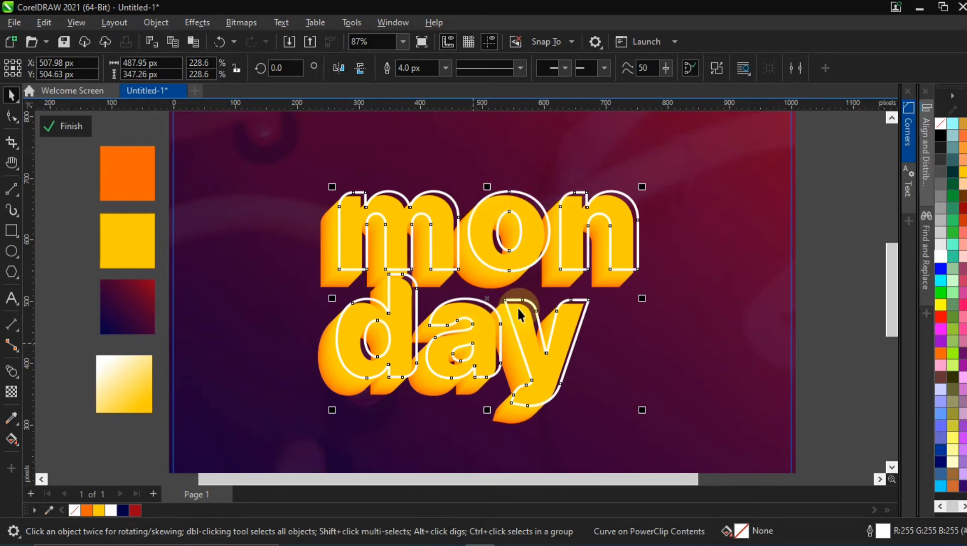
scroll(517, 307, down, 2)
click(782, 186)
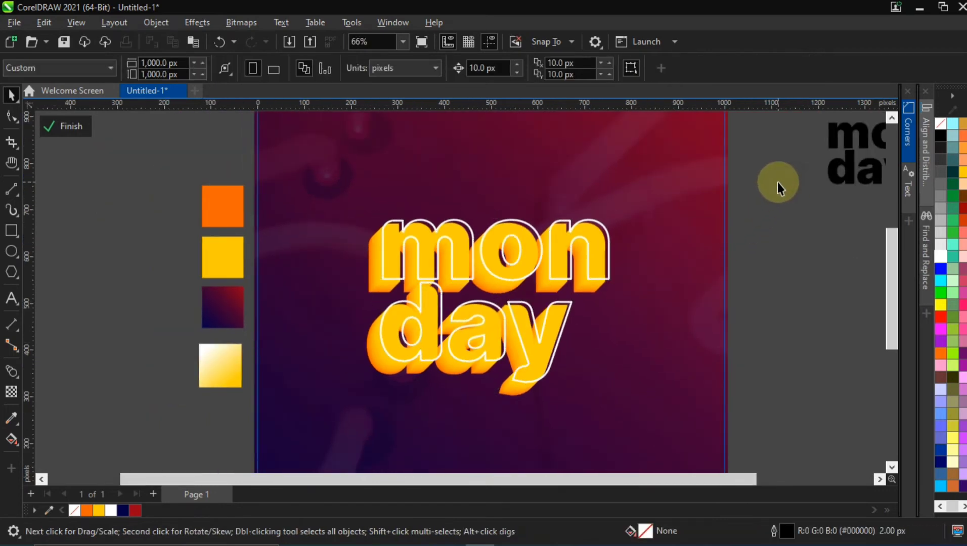
Step: Examine the yellow-to-orange blend up close, checking its depth edges and blend path around the letters of both lines
scroll(375, 283, up, 7)
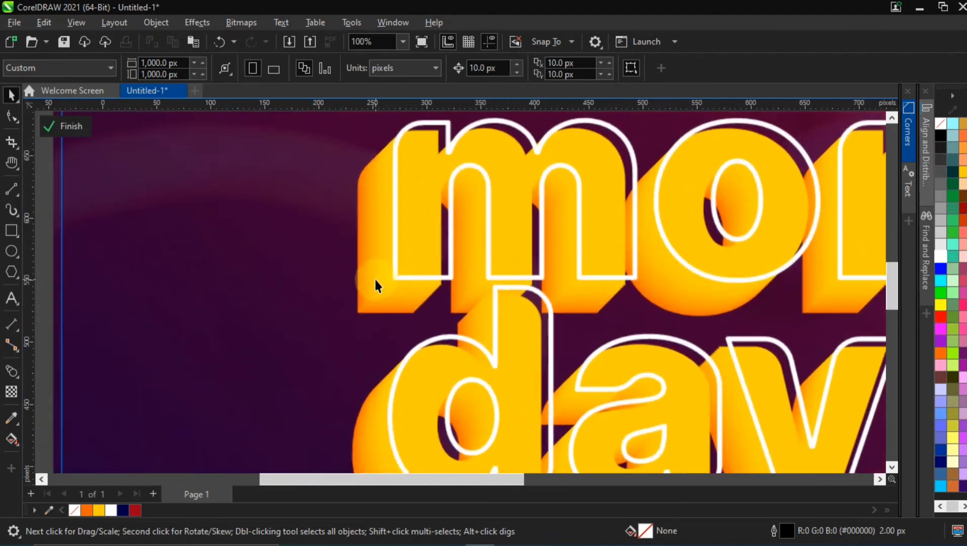
click(376, 280)
scroll(374, 280, down, 3)
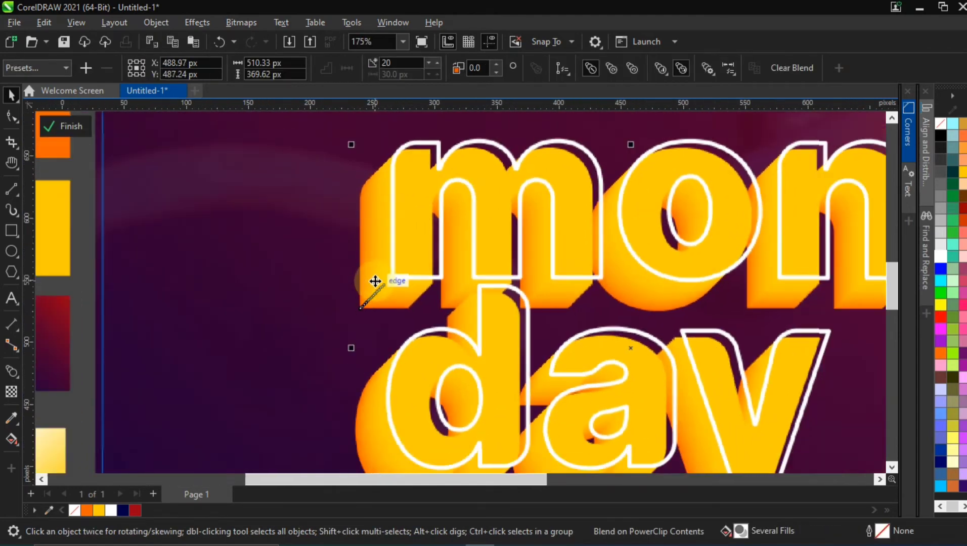
click(9, 374)
scroll(364, 407, up, 3)
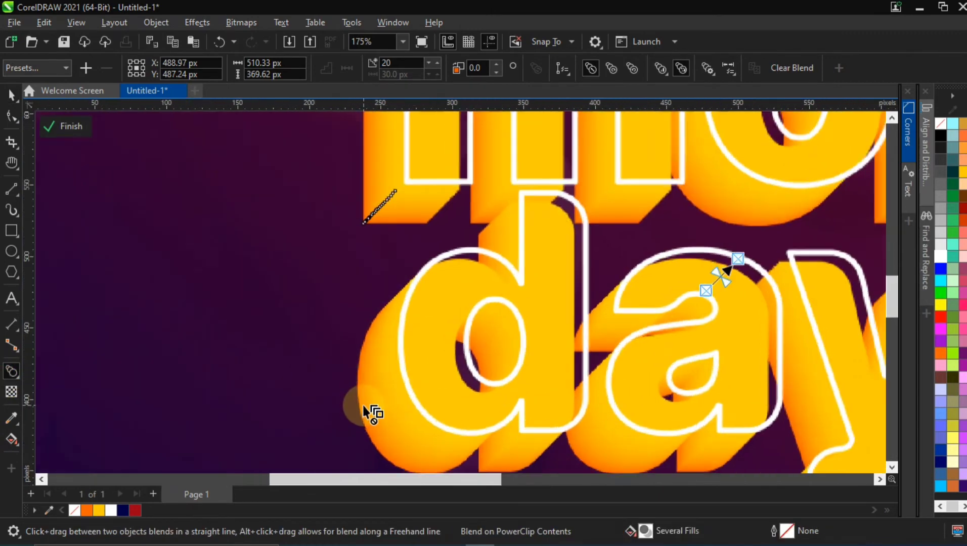
scroll(363, 405, down, 3)
scroll(598, 324, up, 7)
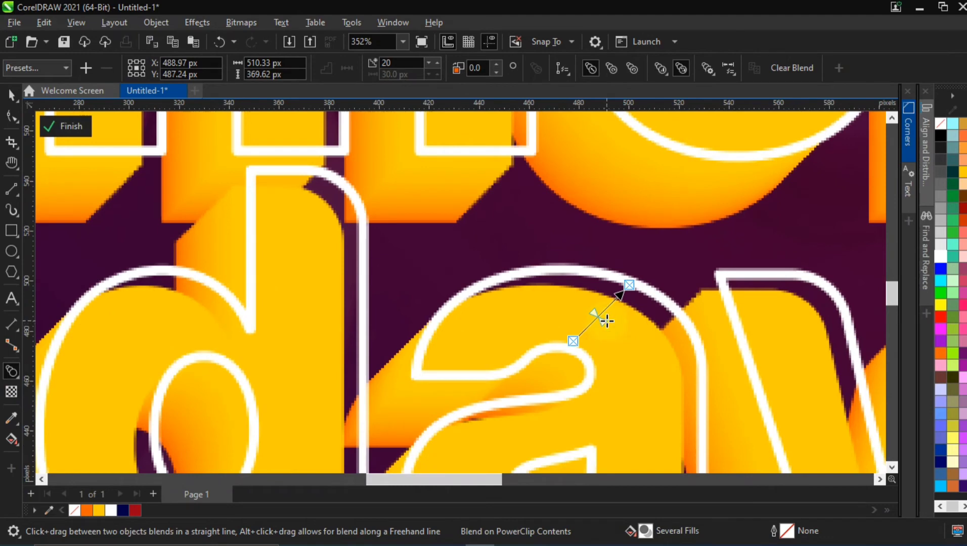
scroll(615, 317, down, 5)
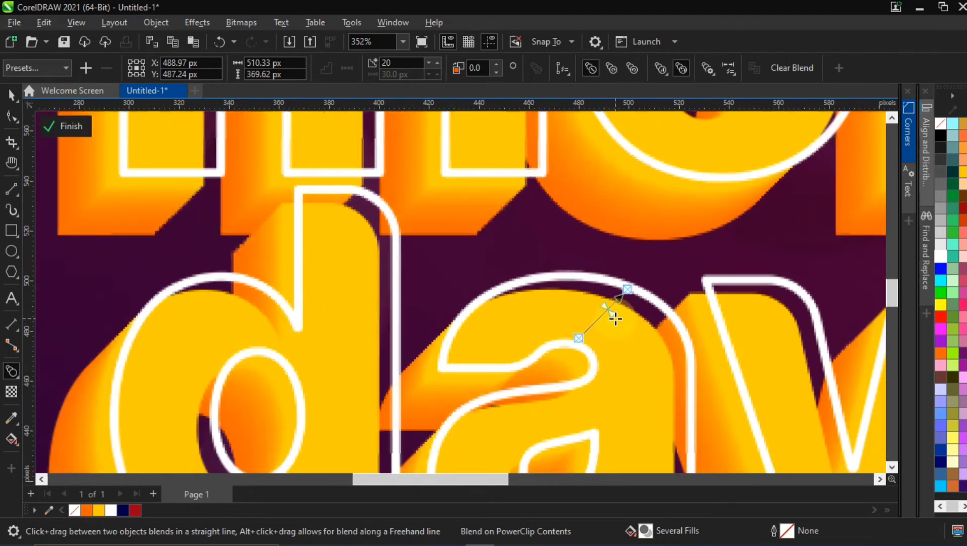
scroll(615, 317, down, 2)
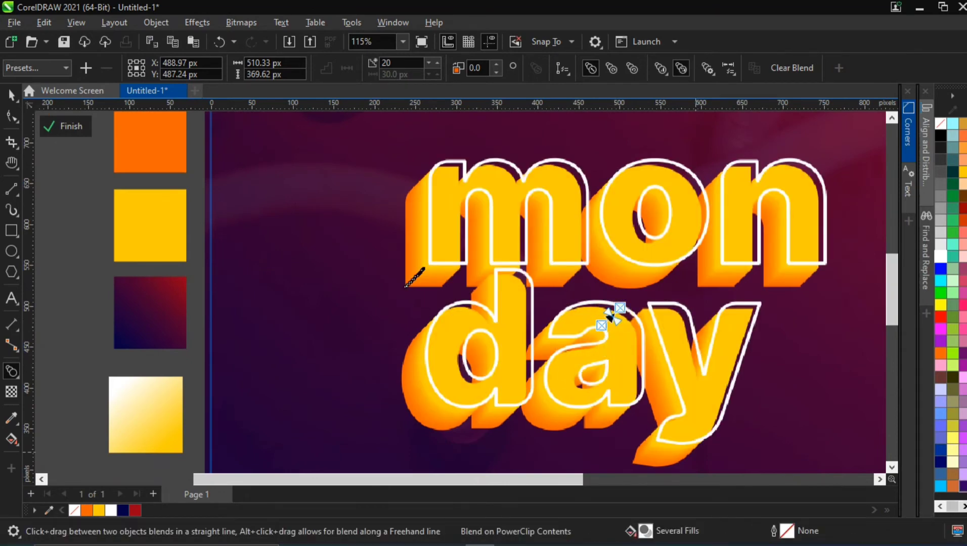
scroll(698, 366, down, 1)
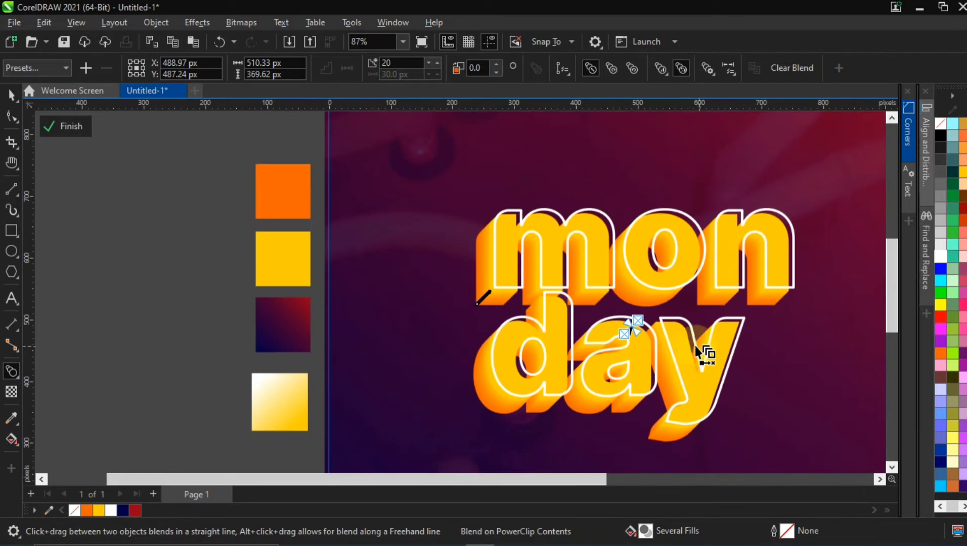
Step: Group the blended lettering and its white outline into a single object
key(h)
drag(707, 352, 616, 324)
scroll(604, 319, down, 2)
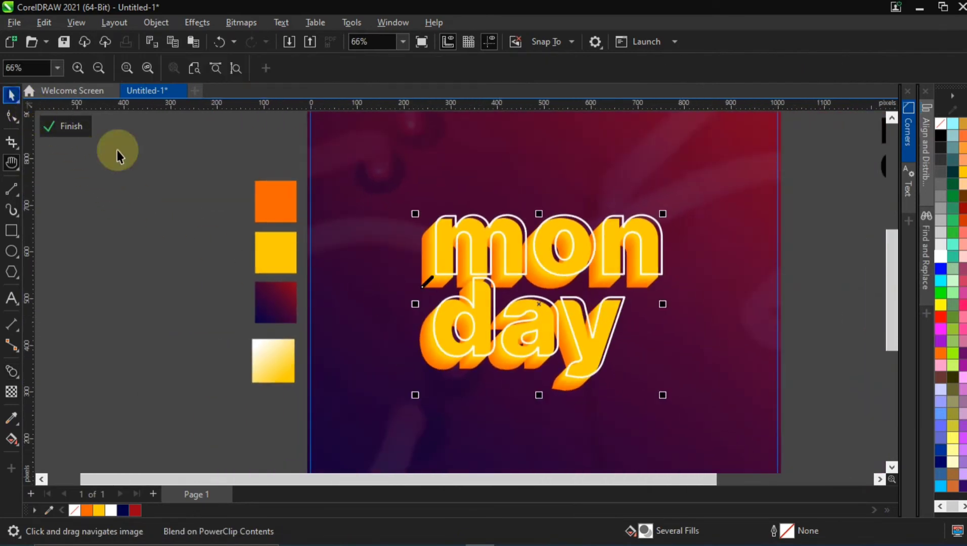
key(space)
drag(299, 154, 738, 421)
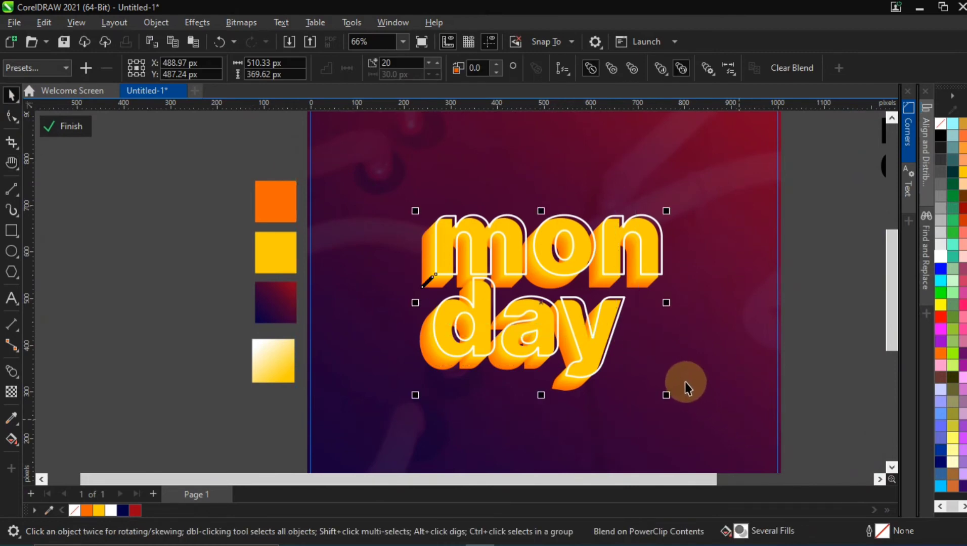
key(ctrl+g)
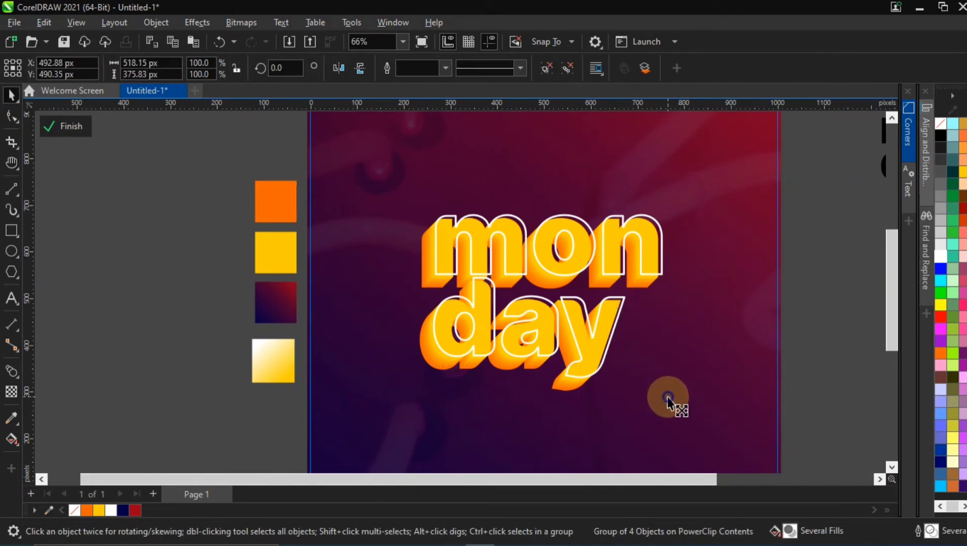
drag(670, 402, 529, 319)
scroll(707, 361, down, 2)
key(space)
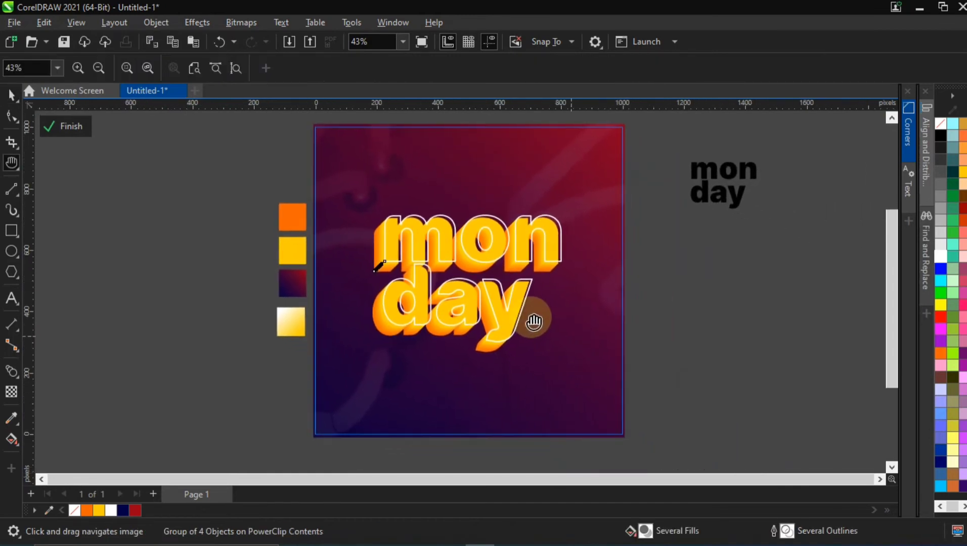
click(11, 95)
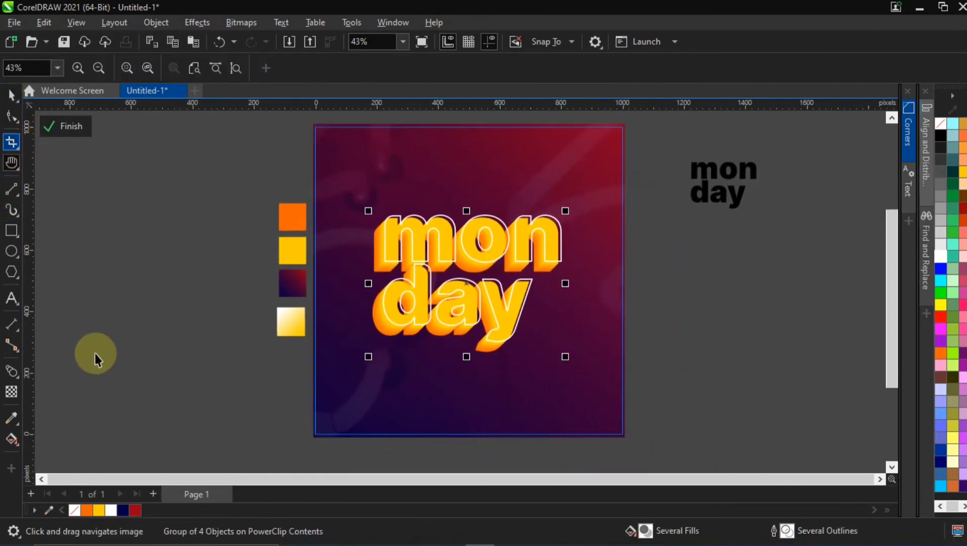
Step: Add a two-line artistic text reading "It's a New Week" and "To Go Again!" beside the artwork's lower part
click(12, 300)
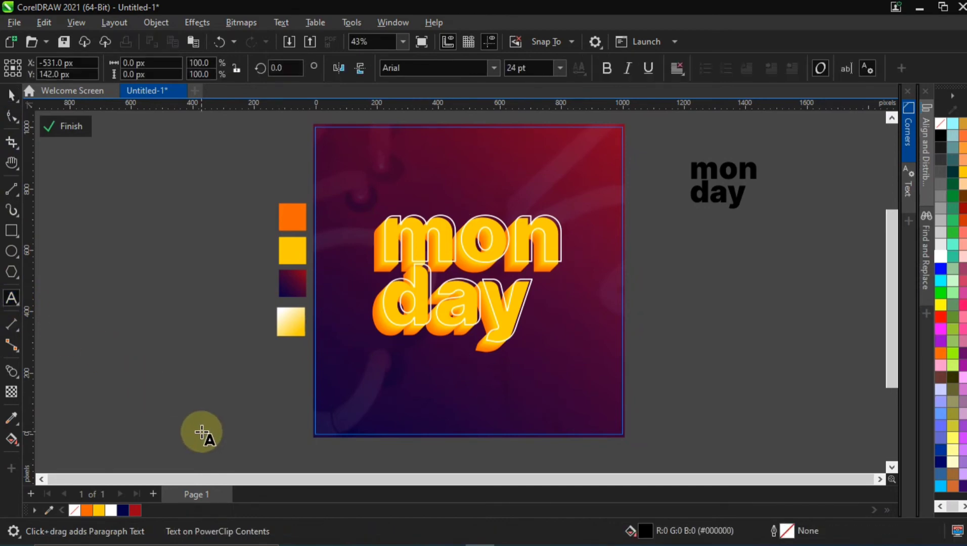
text(It’s a)
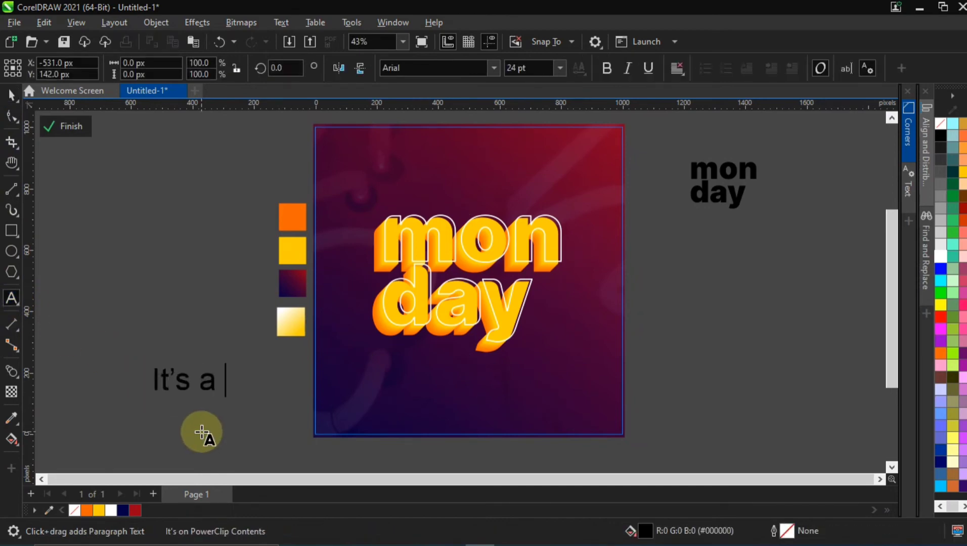
key(BackSpace)
key(BackSpace)
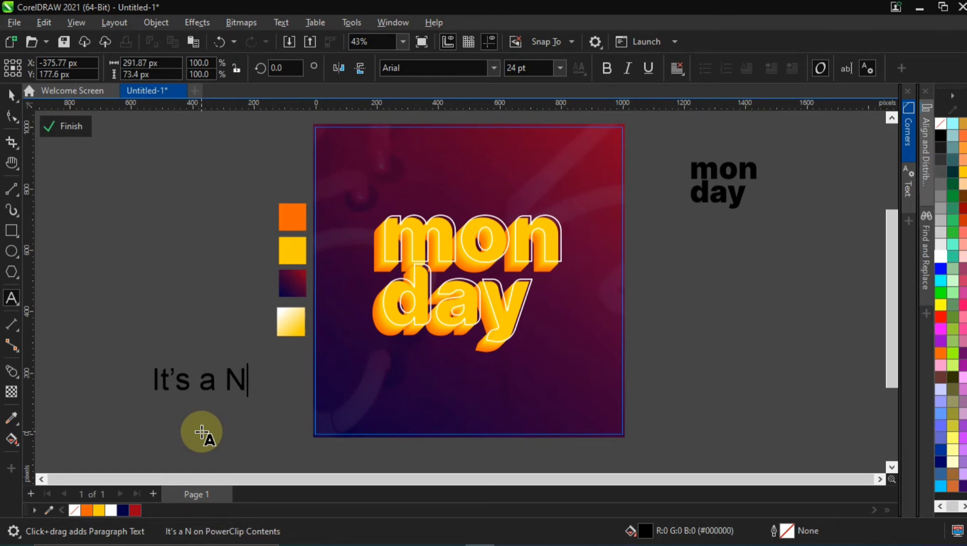
text(ew Week )
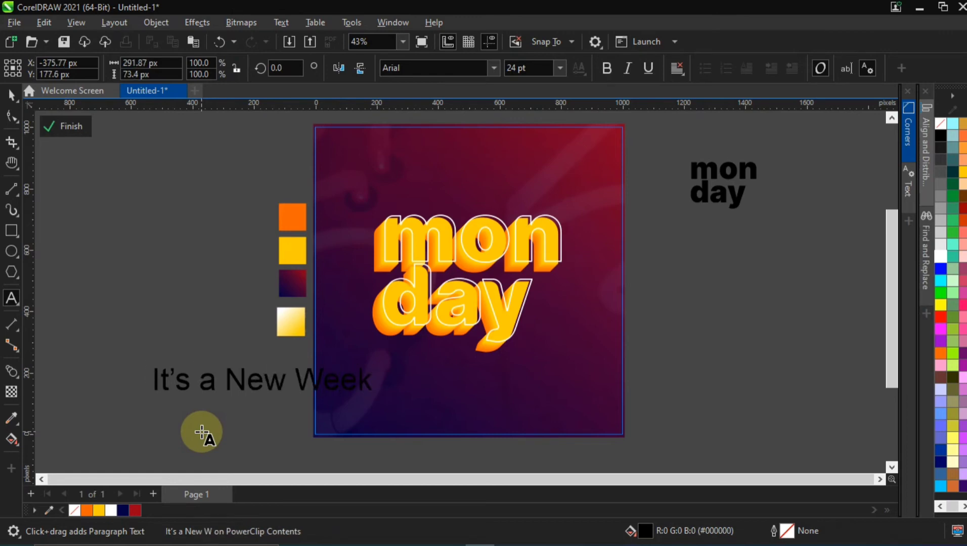
text(To Go A)
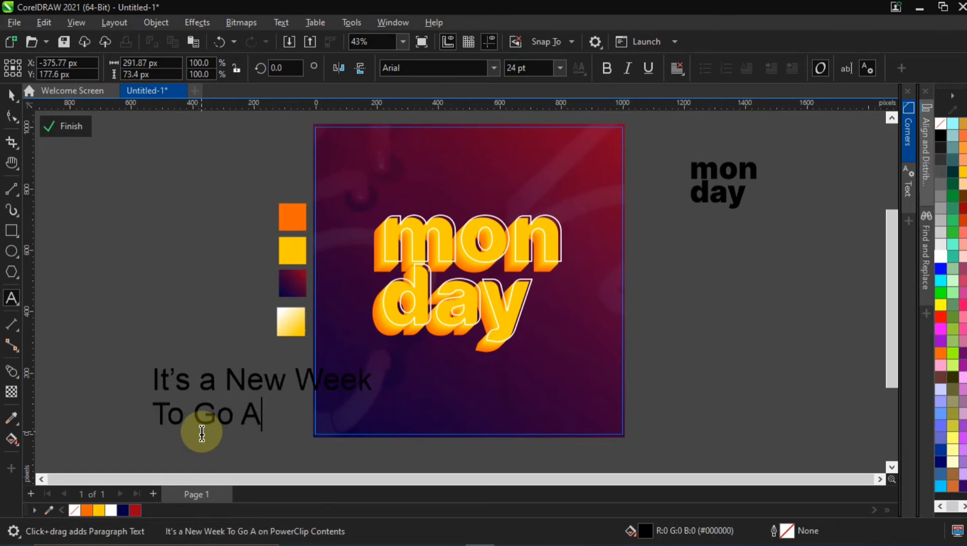
text(gain!)
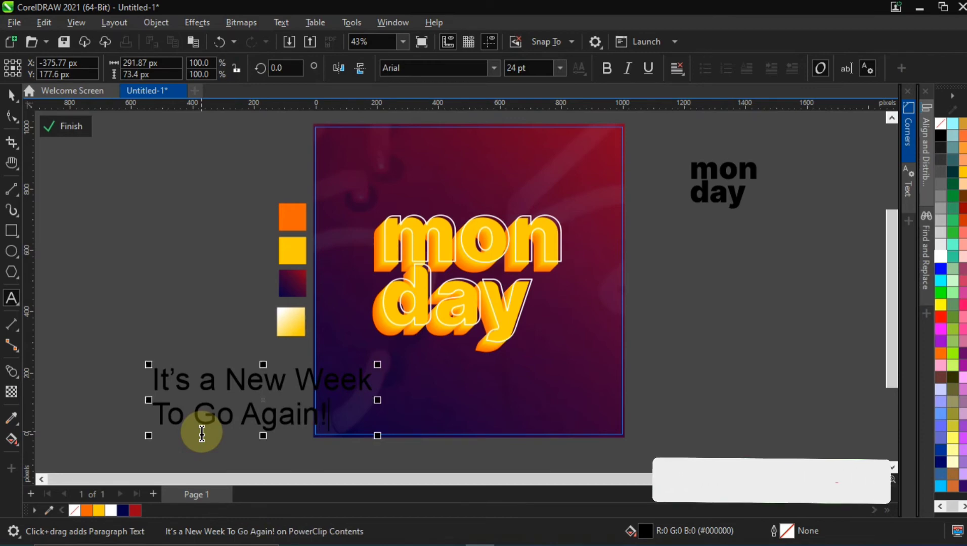
Step: Move the tagline onto the artwork below the "day" lettering and fill it with white
click(14, 95)
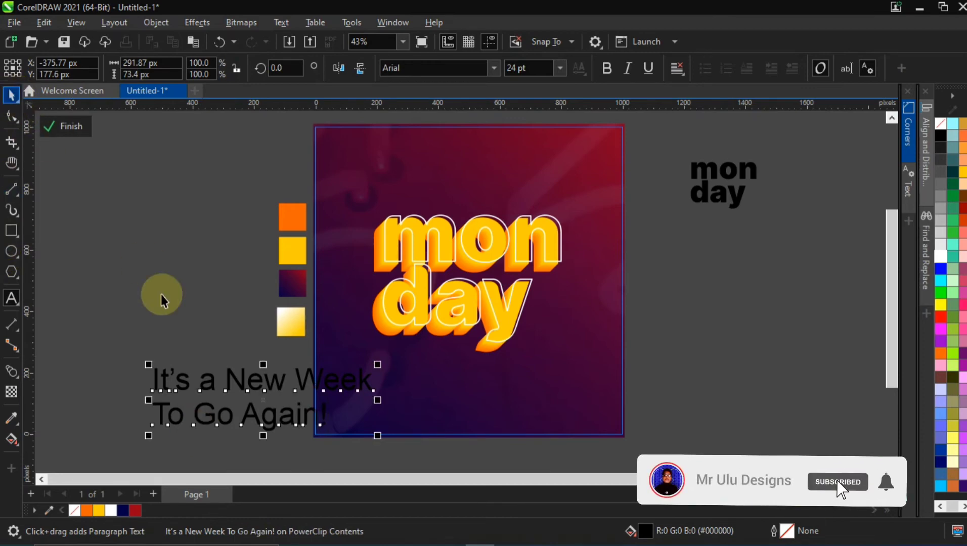
drag(242, 381, 458, 355)
click(112, 509)
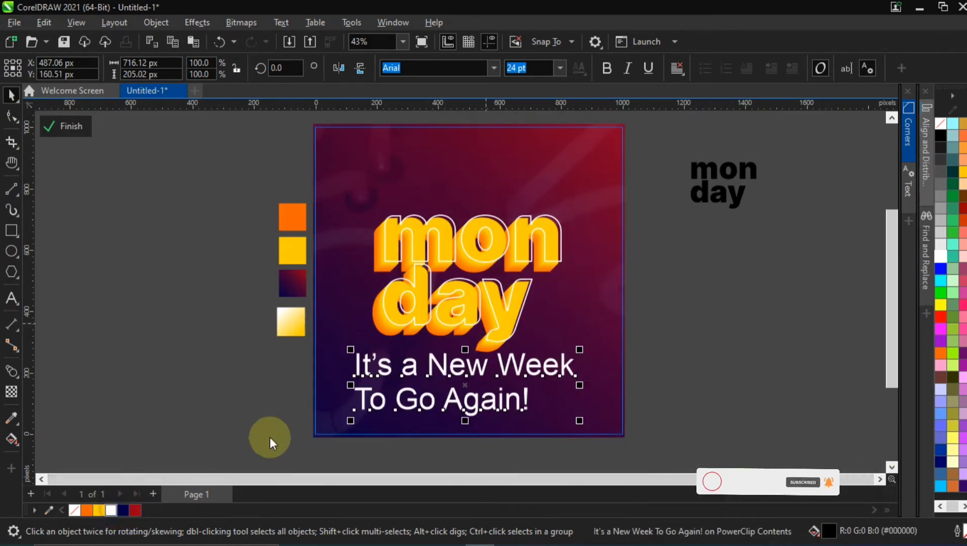
Step: Change the tagline's font to Inter Bold
click(493, 69)
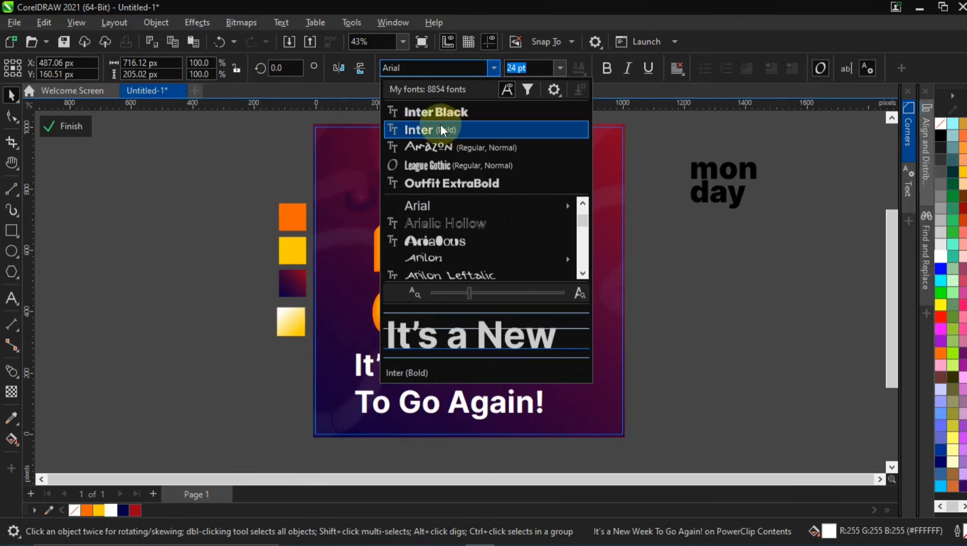
click(452, 130)
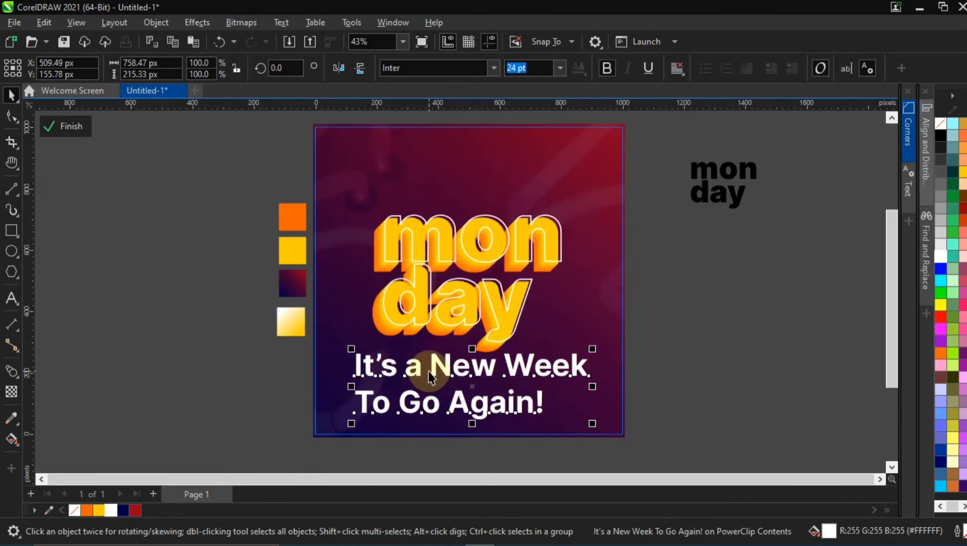
scroll(428, 377, up, 4)
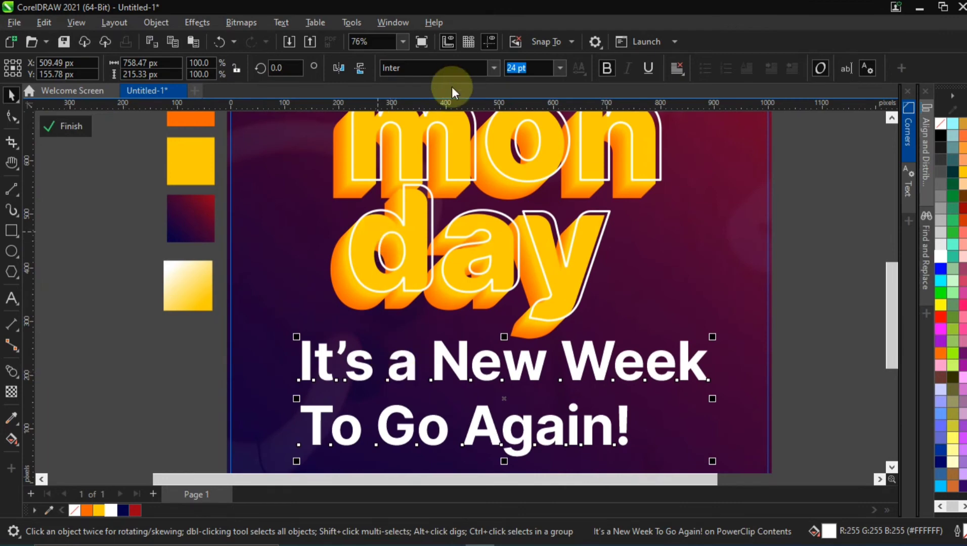
click(493, 69)
click(493, 69)
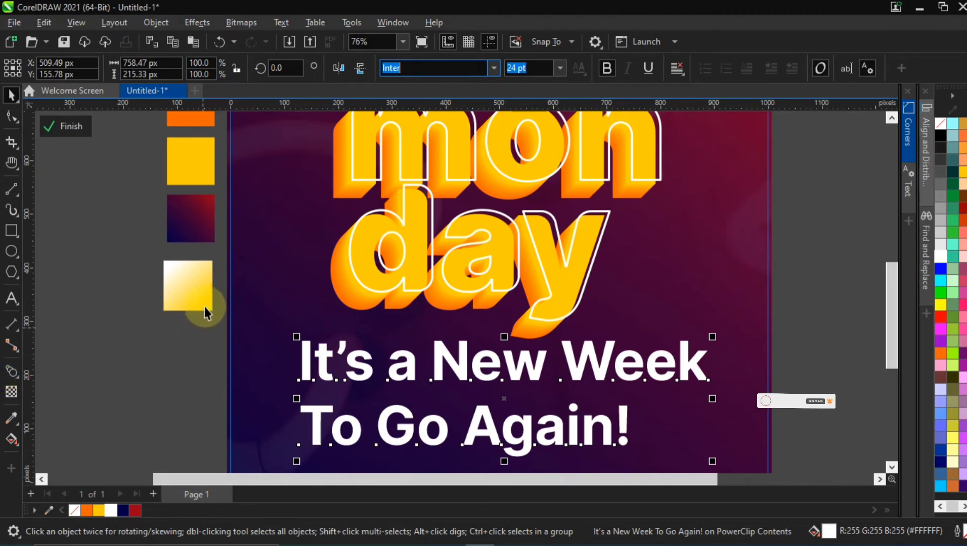
Step: Copy the white-to-yellow gradient fill from the sample square onto the tagline
click(192, 289)
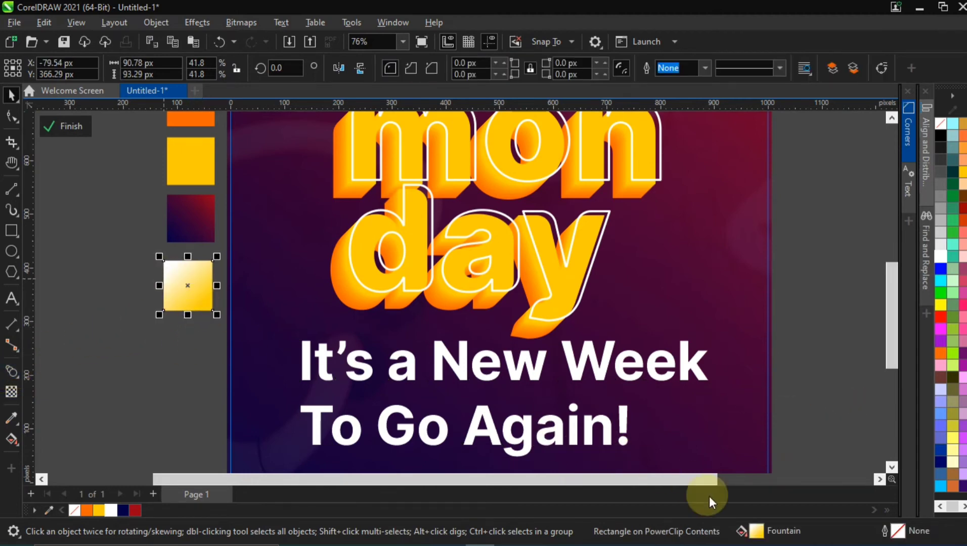
double_click(758, 532)
drag(704, 493, 626, 423)
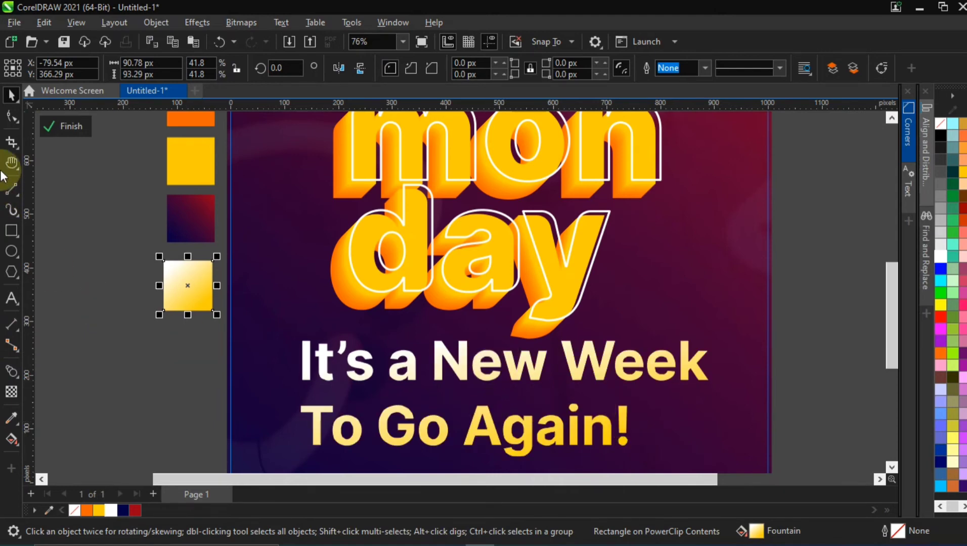
Step: Tighten the tagline's line spacing so that its second line sits closer beneath the first
click(11, 121)
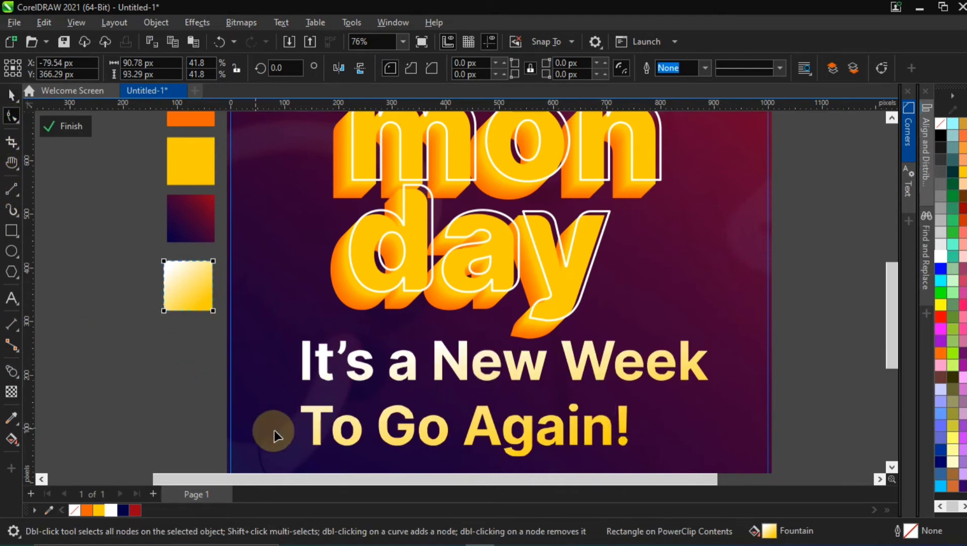
click(321, 414)
click(299, 452)
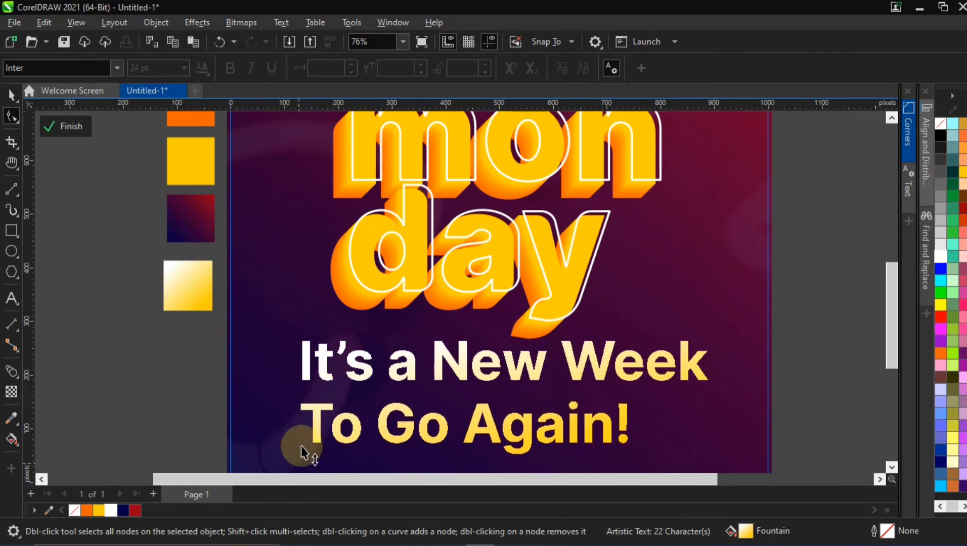
drag(302, 445, 301, 427)
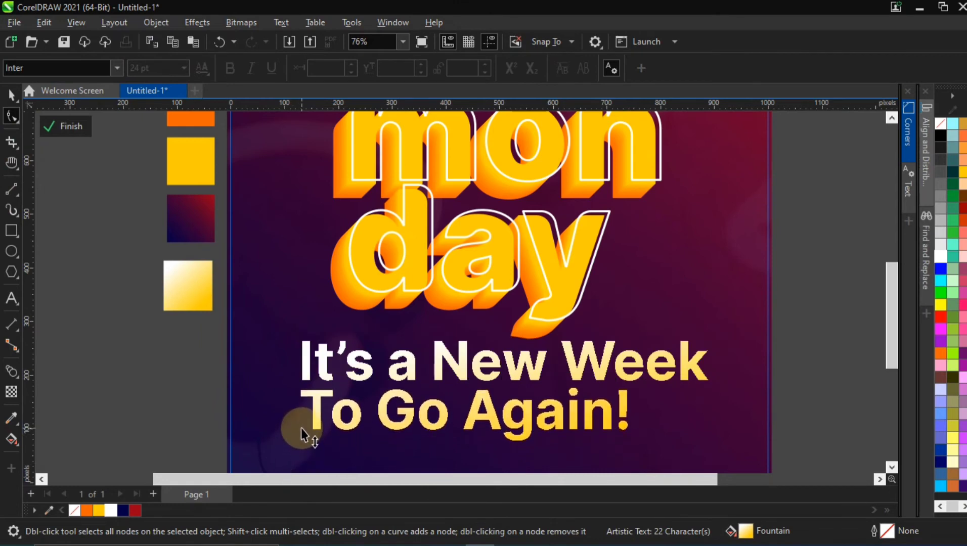
Step: Scale the tagline down to about 305 by 74 px and place it just below "day", beside the tail of the "y"
click(11, 94)
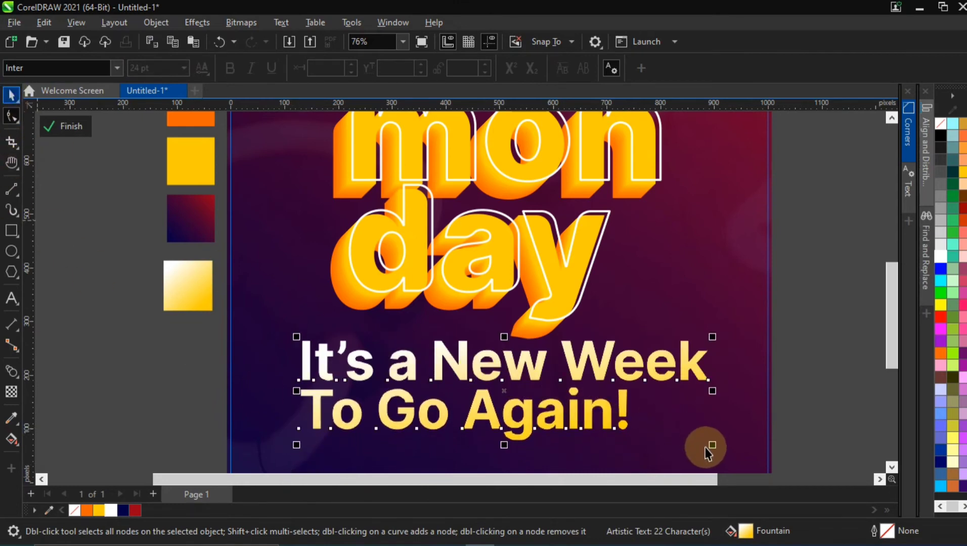
drag(712, 446, 516, 398)
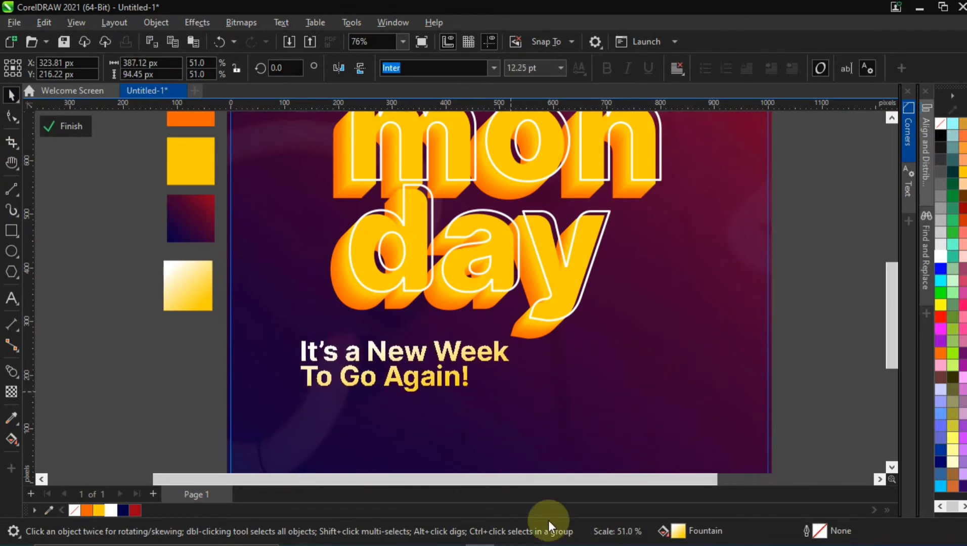
drag(302, 400, 328, 389)
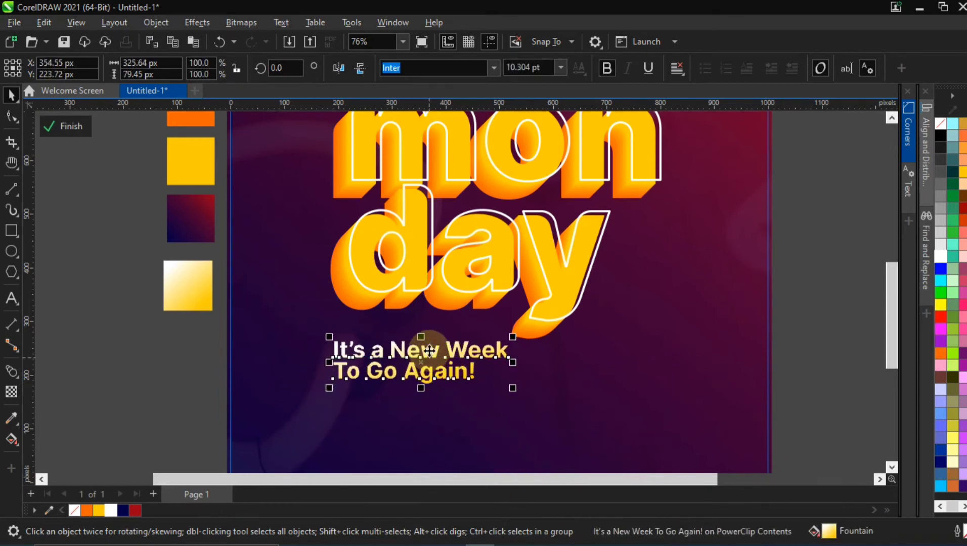
drag(429, 351, 426, 333)
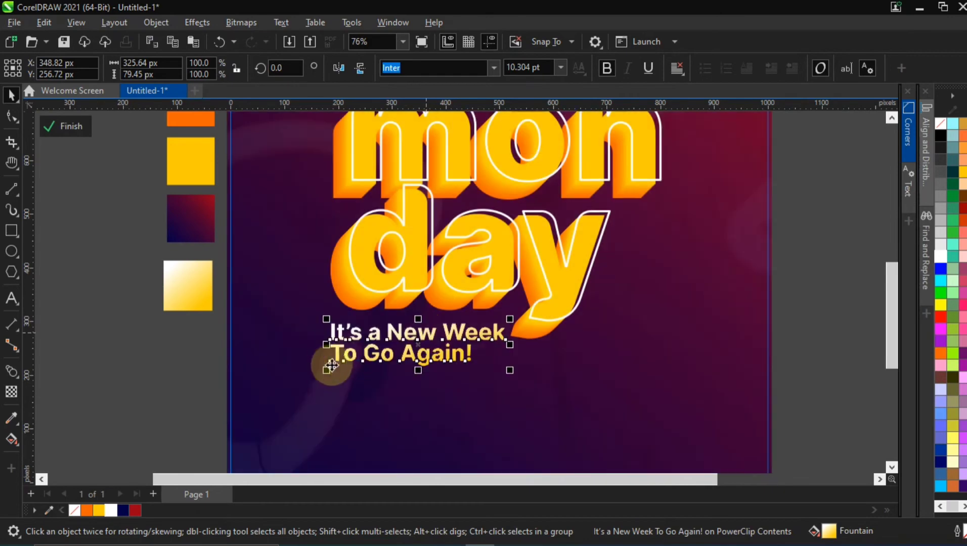
mouse_move(323, 369)
mouse_down()
mouse_move(334, 362)
mouse_move(312, 366)
mouse_up()
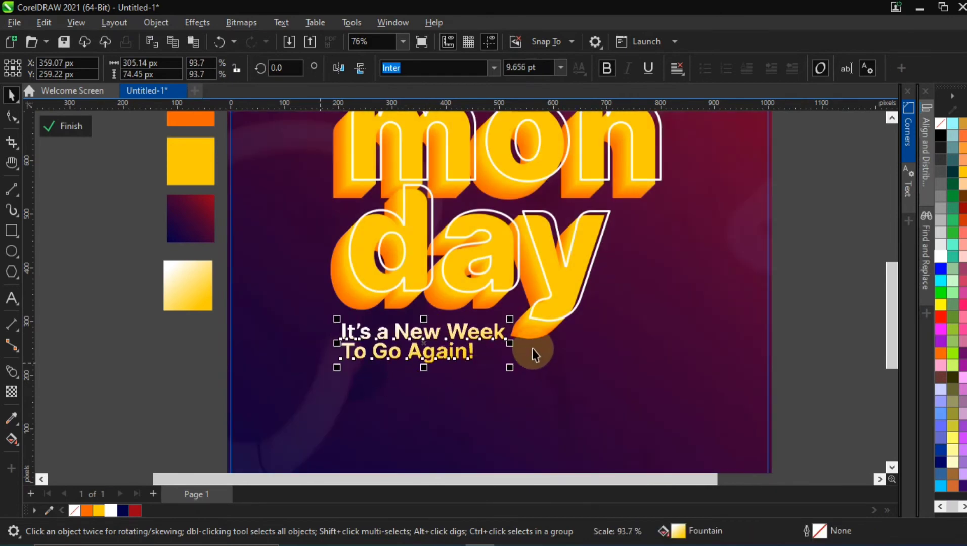
scroll(543, 310, down, 3)
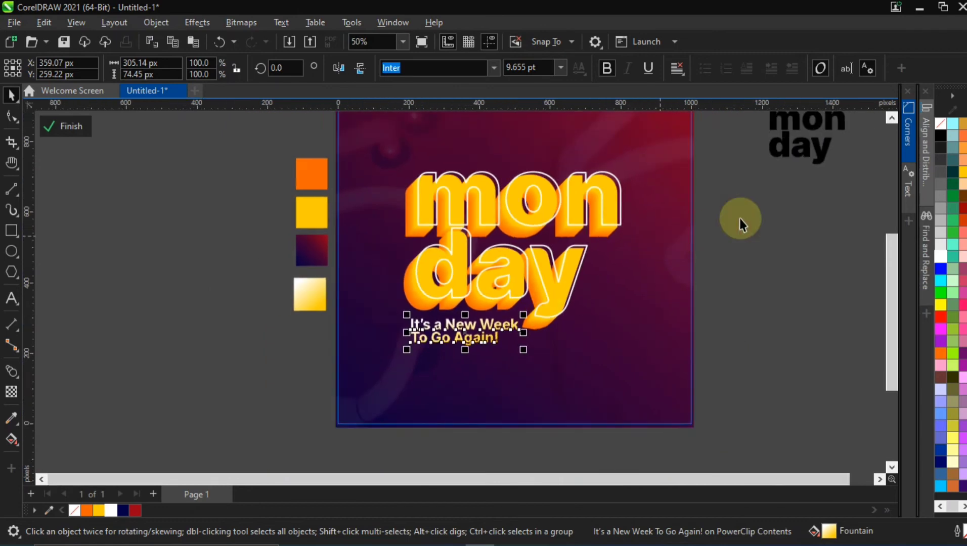
Step: Draw a freehand arc about 64 by 143 px curving around the upper-left side of the "m"
click(763, 212)
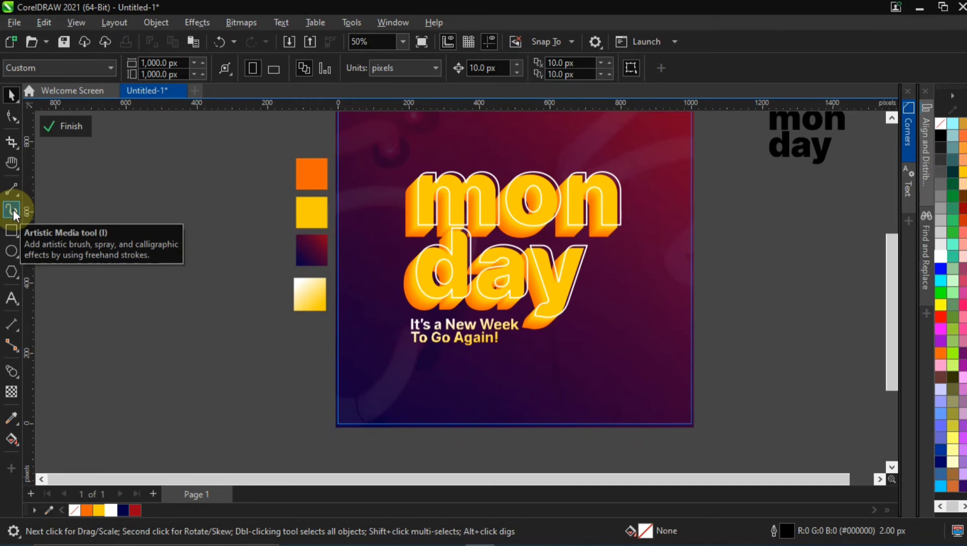
click(11, 117)
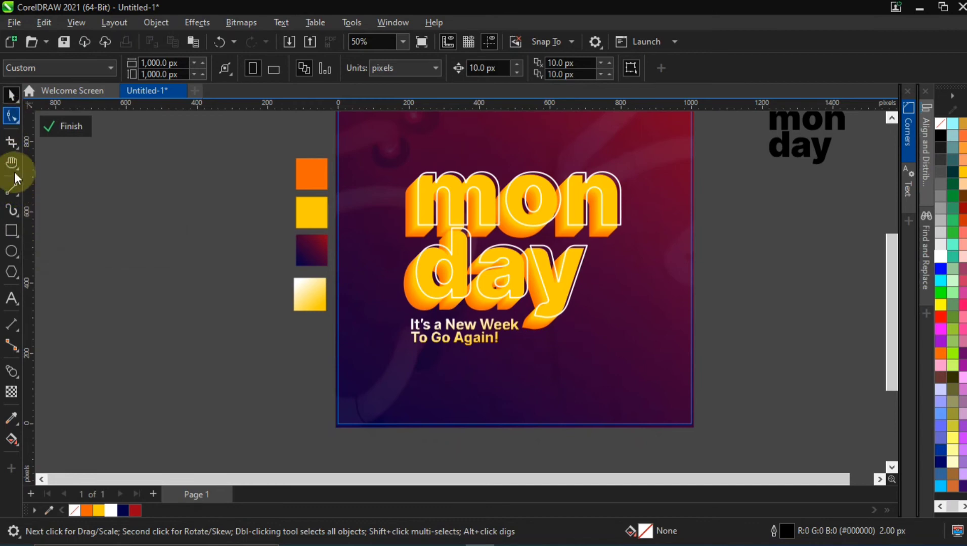
click(10, 193)
click(11, 191)
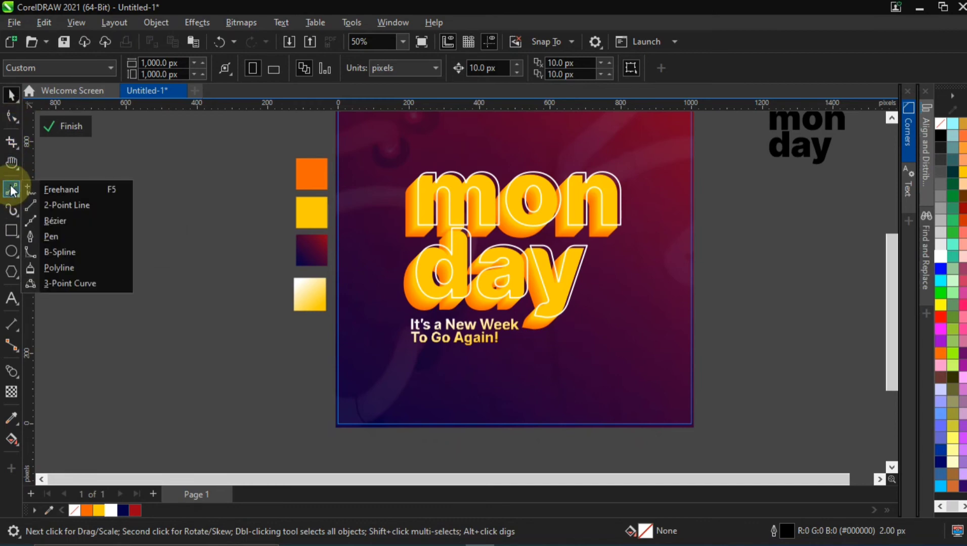
click(54, 192)
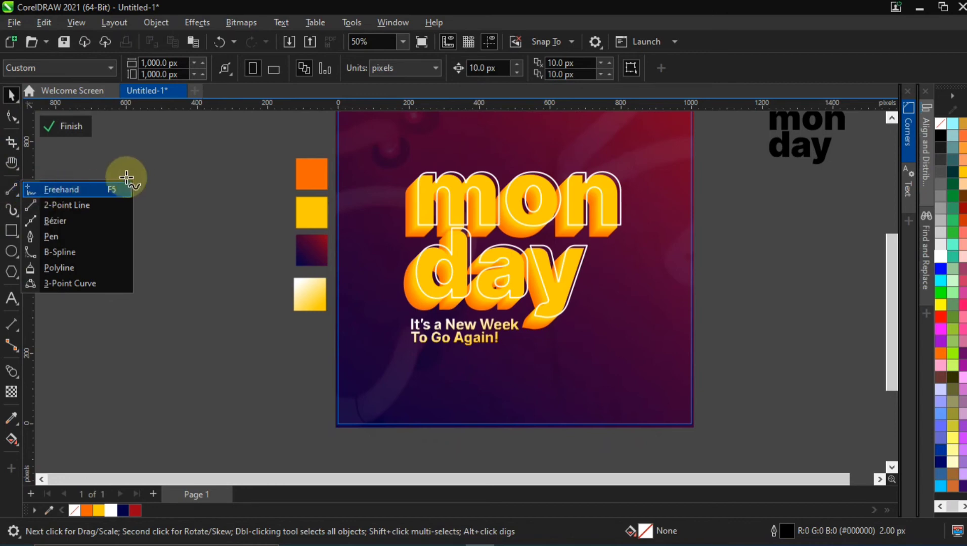
mouse_move(414, 162)
mouse_down()
mouse_move(399, 173)
mouse_move(390, 208)
mouse_move(396, 231)
mouse_up()
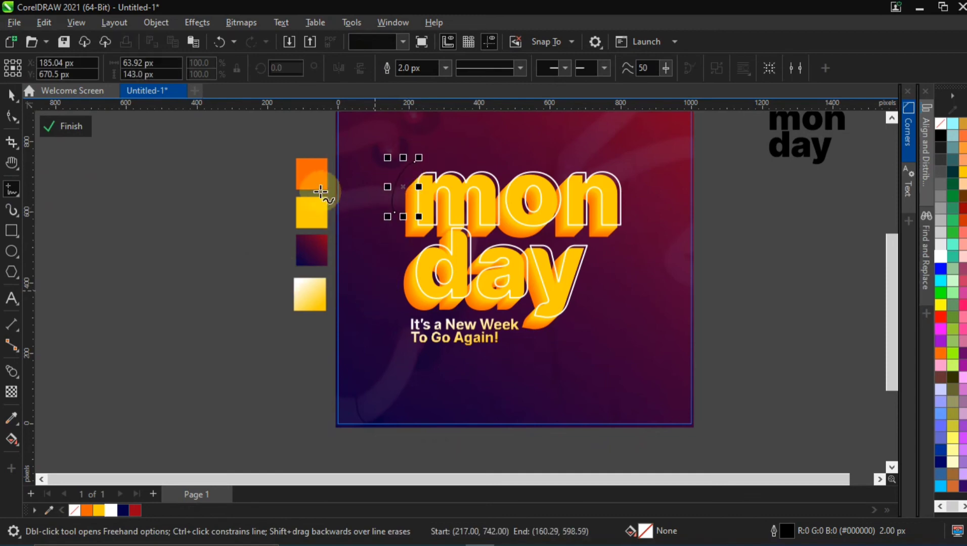
Step: Give the arc beside the "m" a white outline 5 px thick
right_click(113, 511)
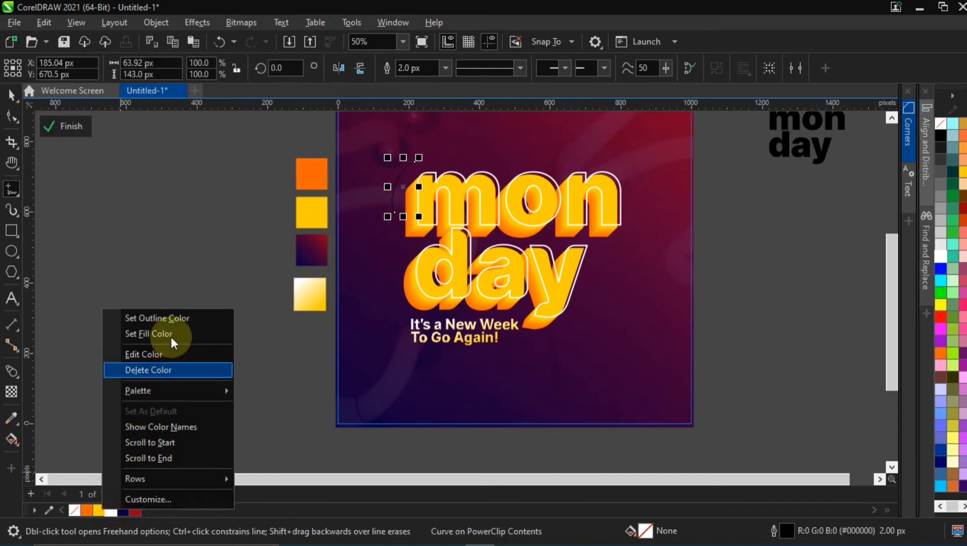
click(174, 321)
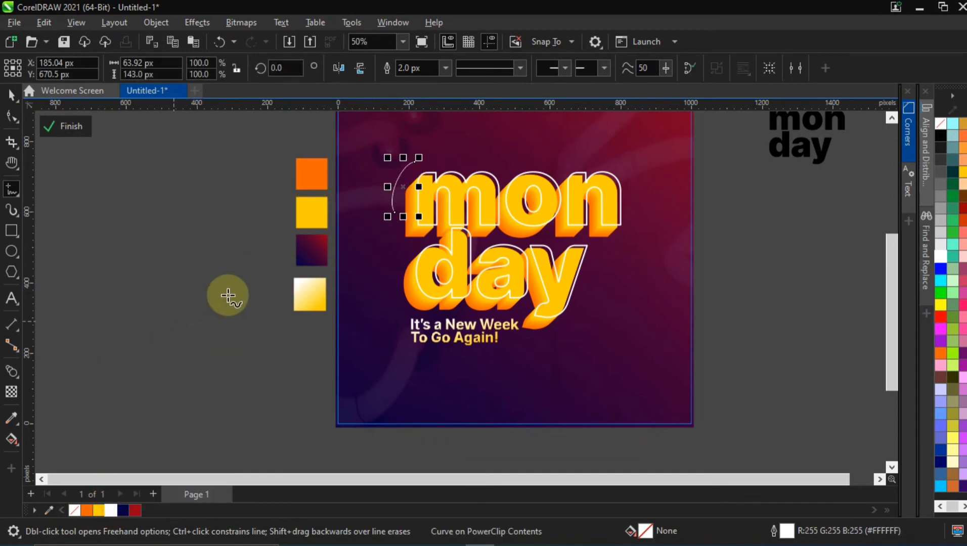
click(445, 67)
click(428, 147)
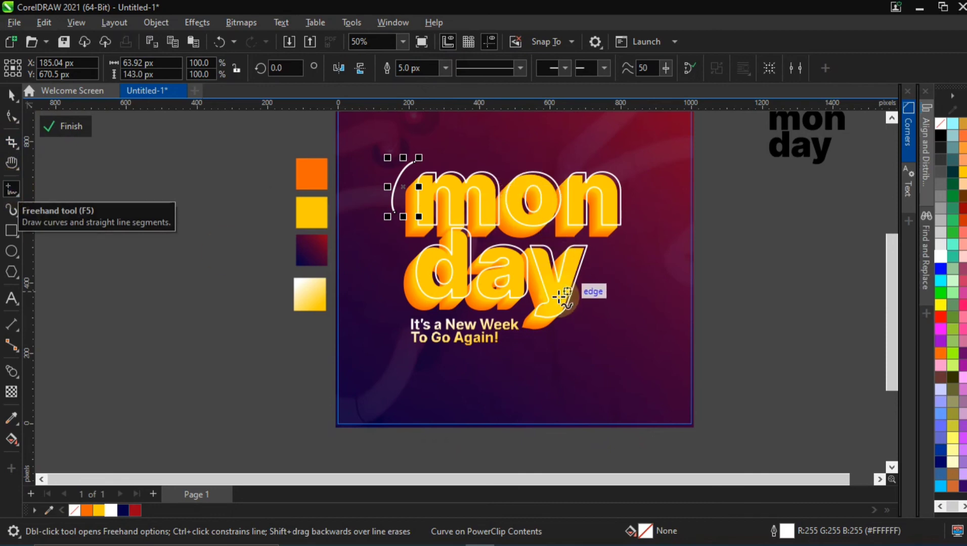
Step: Draw a wavy freehand curve about 225 by 429 px from below the "y" up past the "n", with a white 5 px outline
mouse_move(565, 334)
mouse_down()
mouse_move(631, 238)
mouse_move(641, 175)
mouse_up()
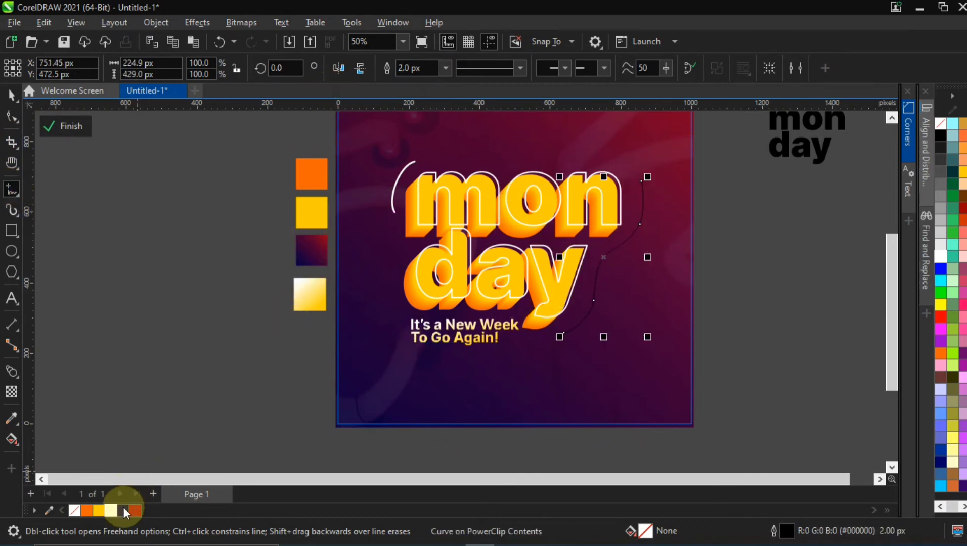
right_click(111, 504)
click(173, 314)
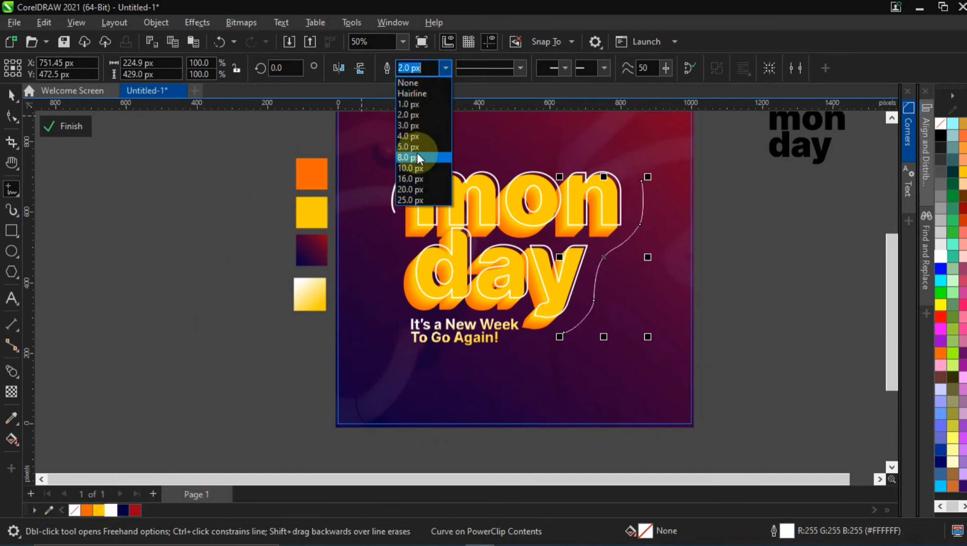
click(417, 146)
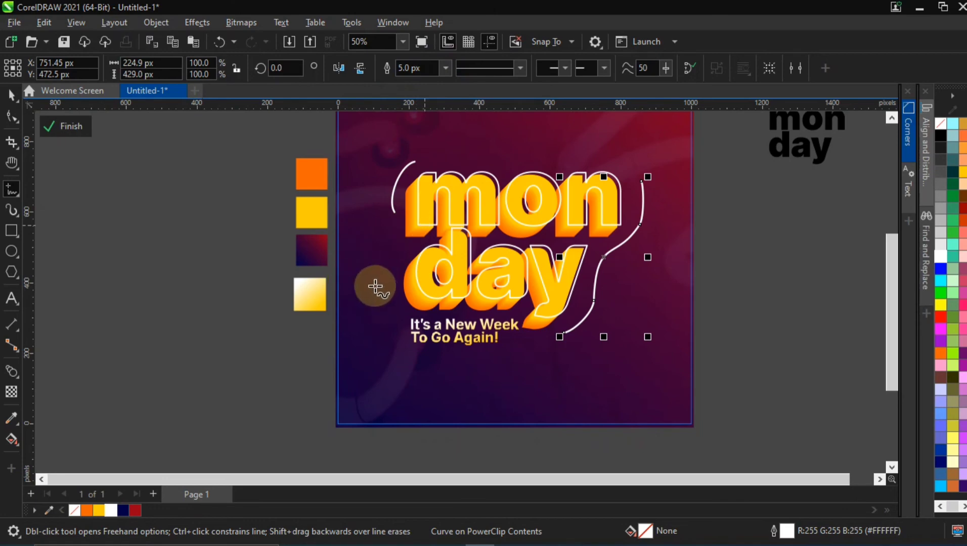
Step: Undo the first attempt and draw a freehand arc about 63 by 64 px around the lower-left of the "d"
drag(392, 294, 425, 314)
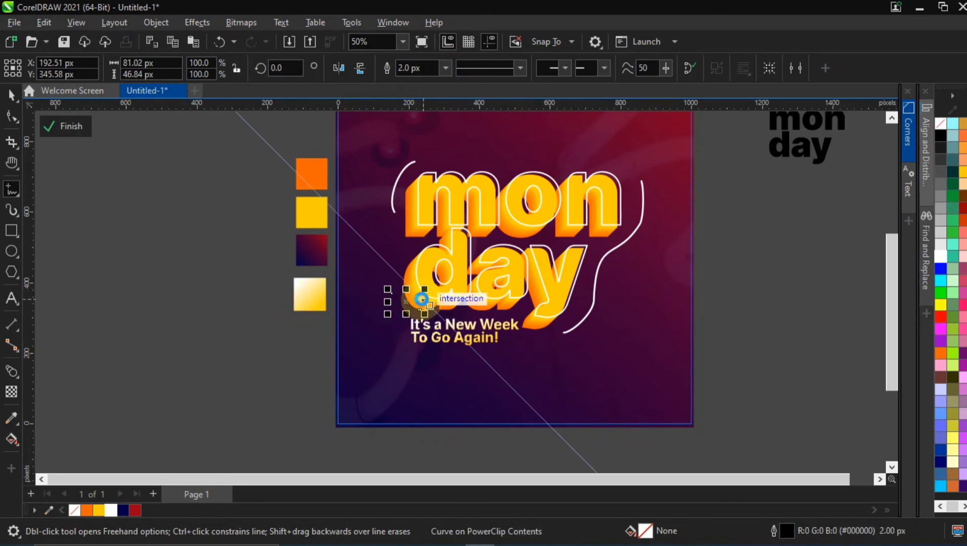
key(ctrl+z)
scroll(410, 309, up, 3)
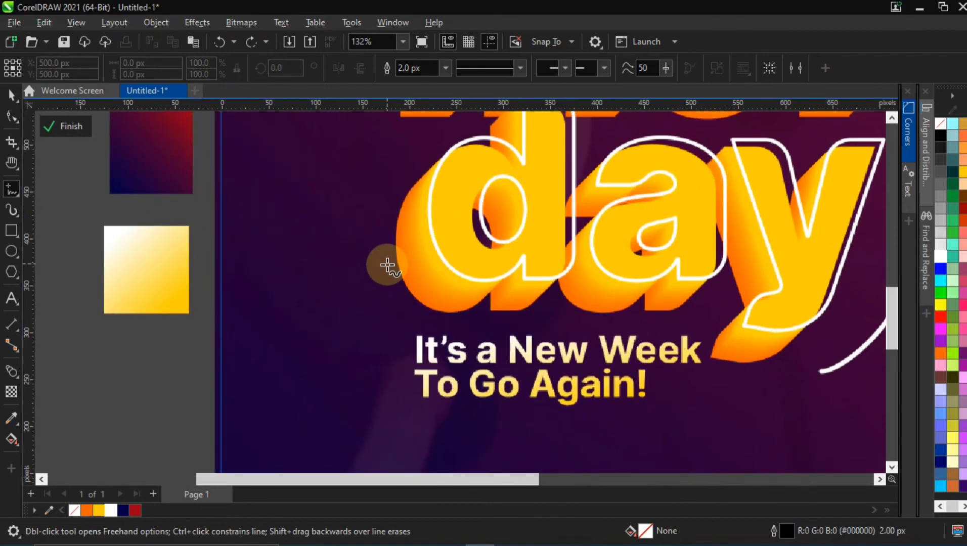
mouse_move(386, 264)
mouse_down()
mouse_move(420, 316)
mouse_move(450, 328)
mouse_up()
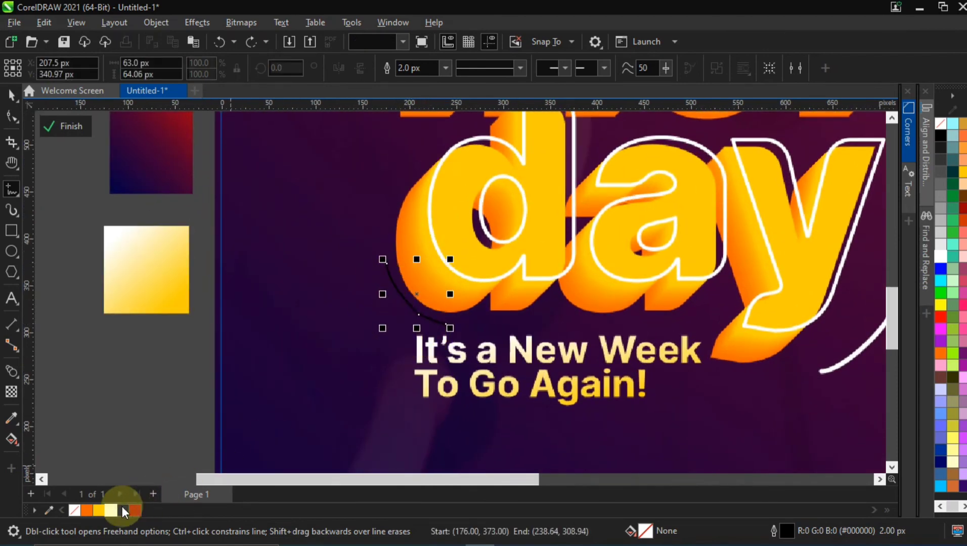
Step: Give the arc beside the "d" a white outline 5 px thick
right_click(99, 511)
click(186, 319)
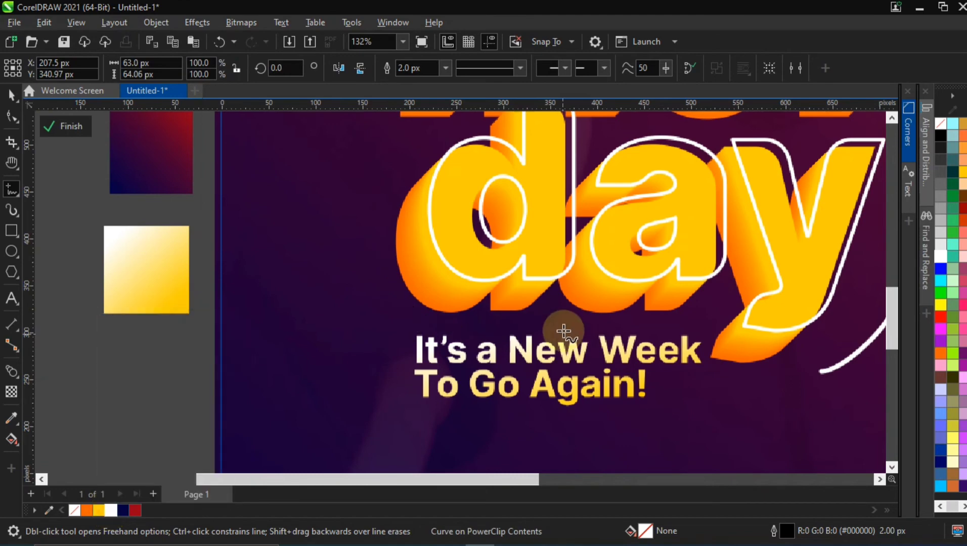
scroll(562, 328, down, 3)
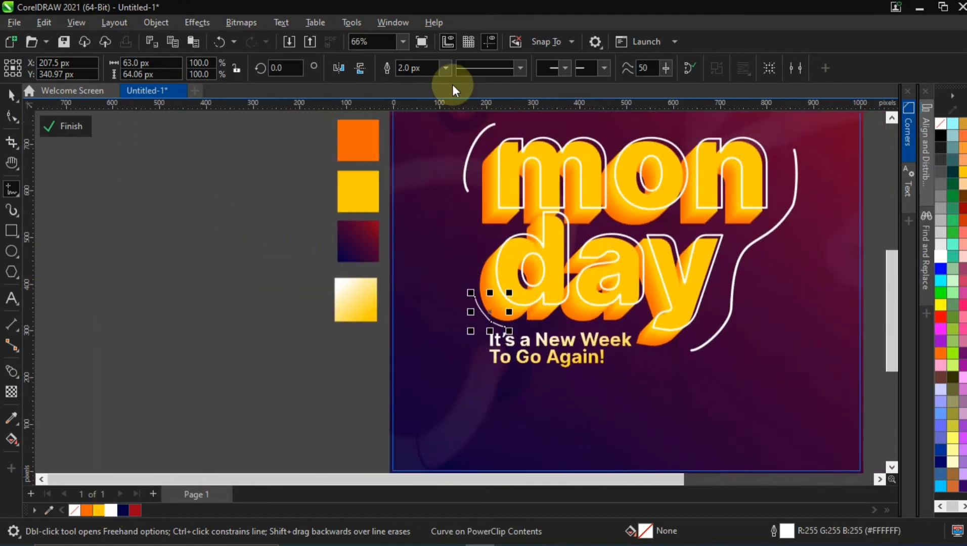
click(448, 69)
click(425, 147)
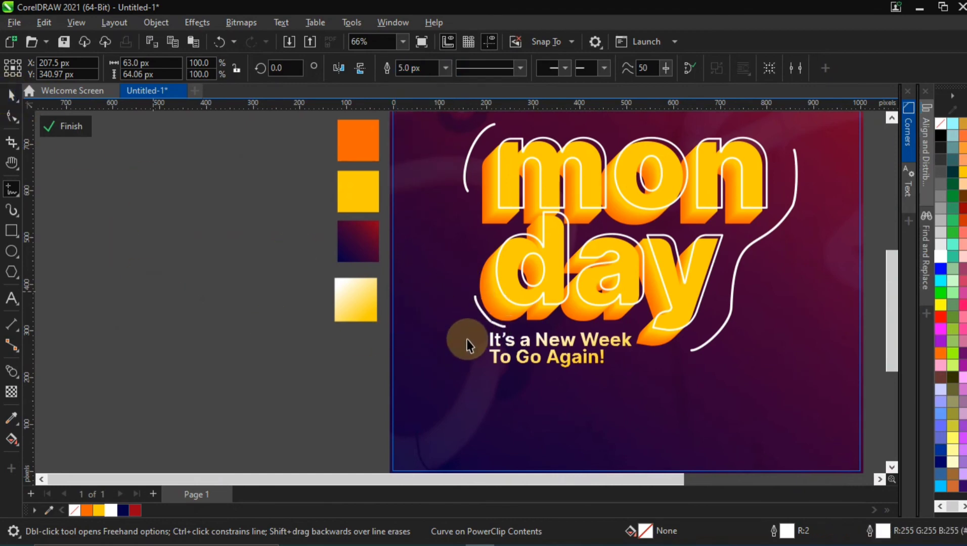
Step: Move the small arc slightly away from the "d", to about X 190 px and Y 336.5 px
key(space)
click(482, 318)
drag(480, 315, 477, 317)
scroll(698, 396, down, 1)
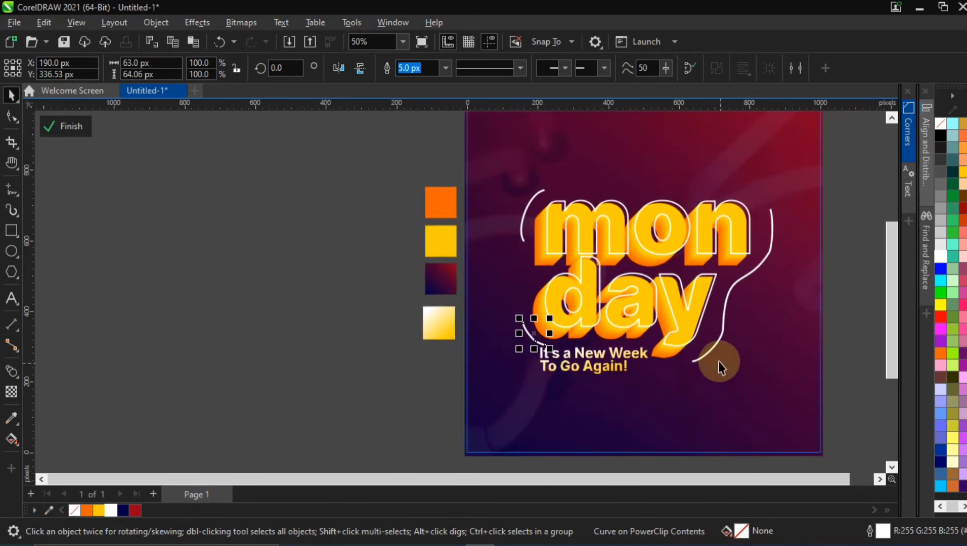
key(h)
drag(717, 345, 540, 306)
scroll(541, 299, down, 1)
drag(529, 248, 520, 279)
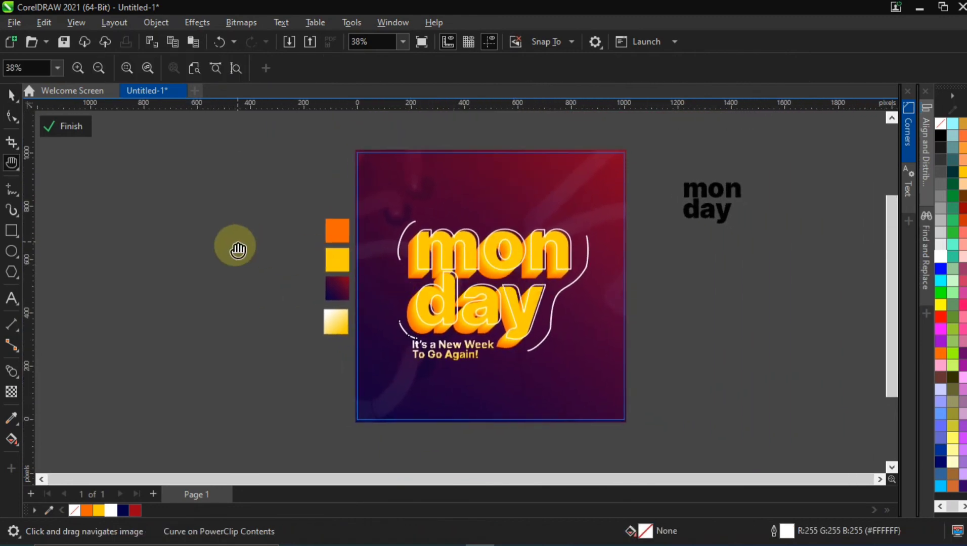
Step: Move the four colour sample squares together further away from the page's left edge
click(11, 94)
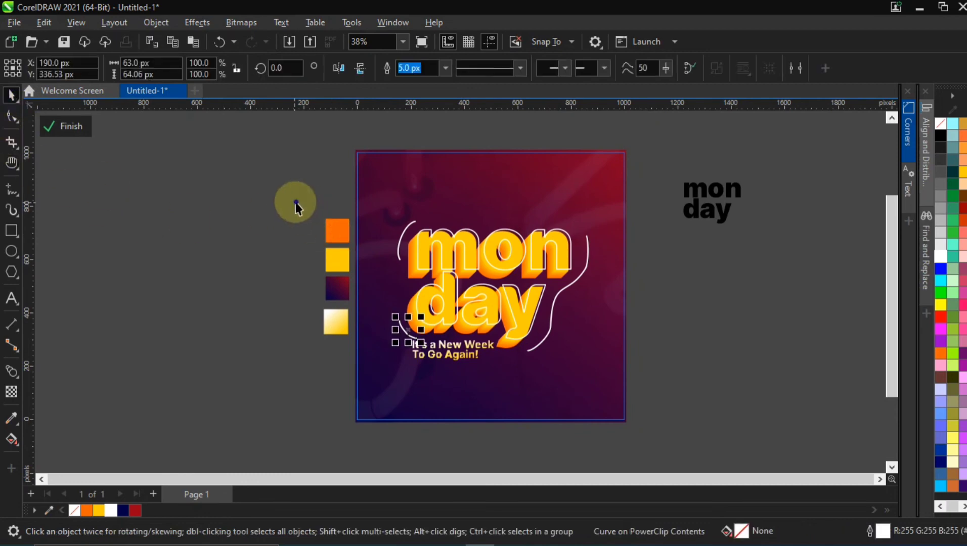
drag(296, 203, 363, 368)
drag(334, 263, 275, 259)
Step: Scale the lettering, tagline and curves together to about 730 by 534 px and group them
drag(332, 200, 616, 396)
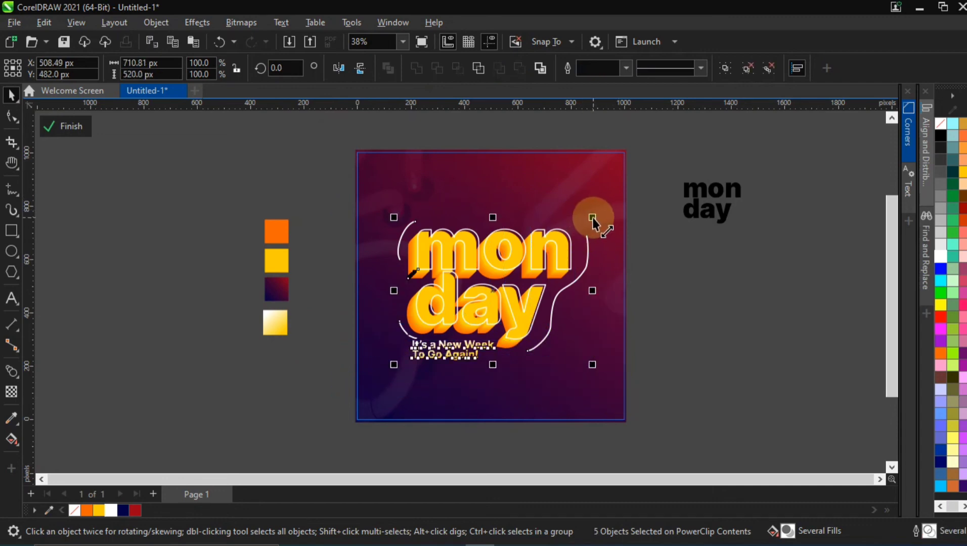
drag(592, 218, 598, 217)
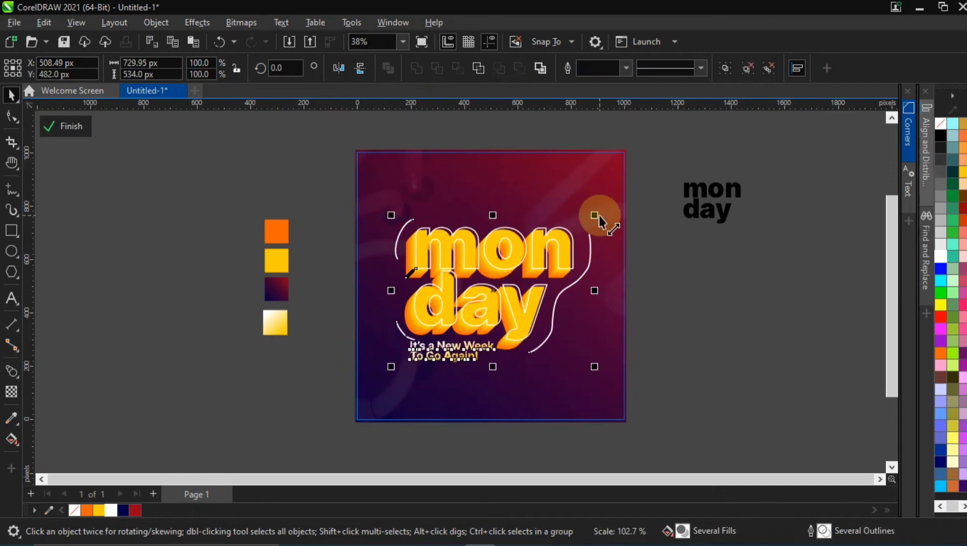
key(ctrl+g)
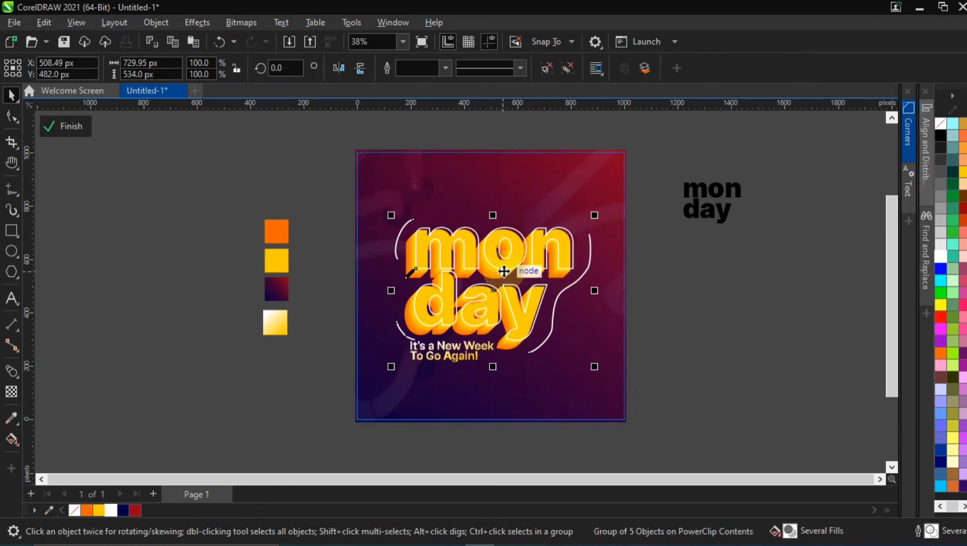
Step: Skew the group vertically by about 6.5 degrees so that its right side rises
click(583, 320)
drag(596, 295, 597, 266)
click(673, 286)
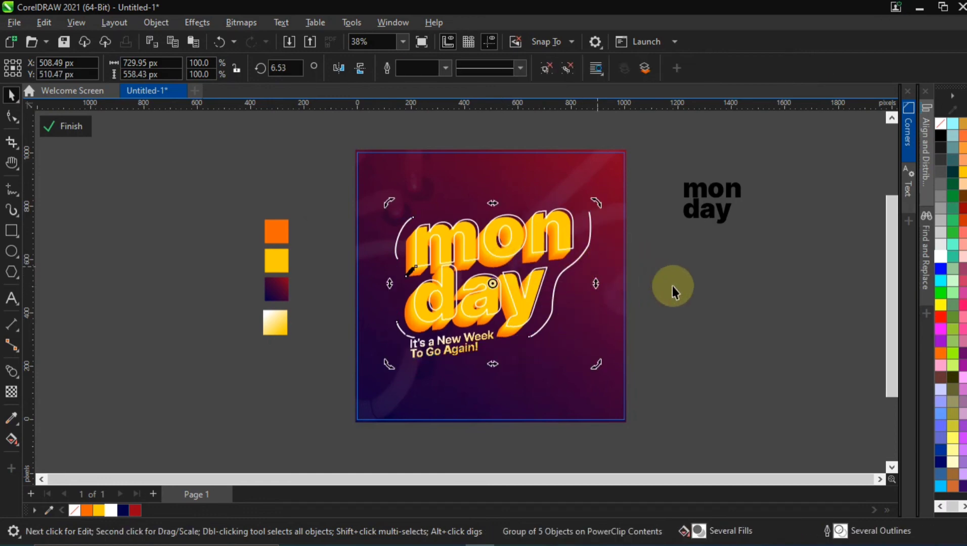
Step: Move the skewed group to the centre of the page, at X 500 px and Y 500 px
click(508, 256)
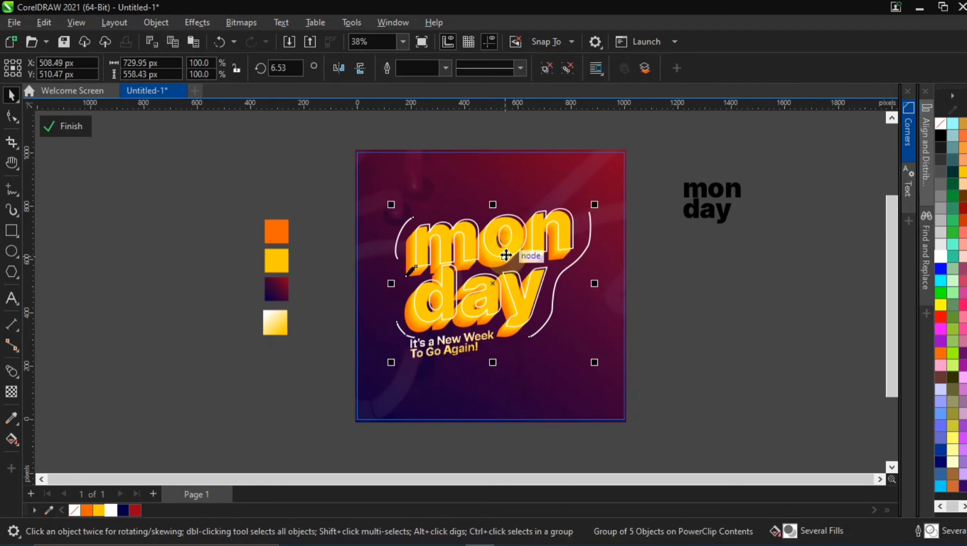
drag(506, 256, 501, 259)
click(742, 298)
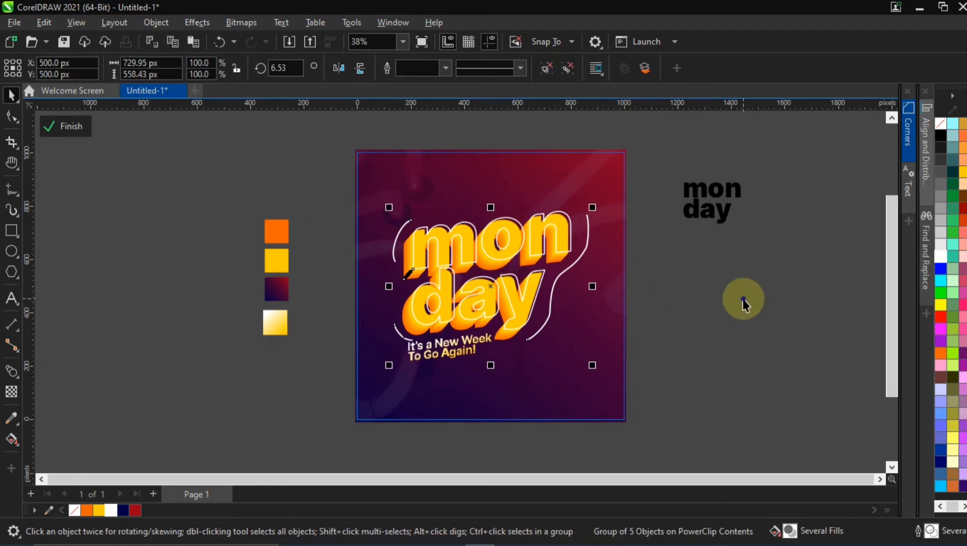
Step: Add a black Multiply drop shadow to the group, cast straight down from its centre to just below the tagline
click(484, 257)
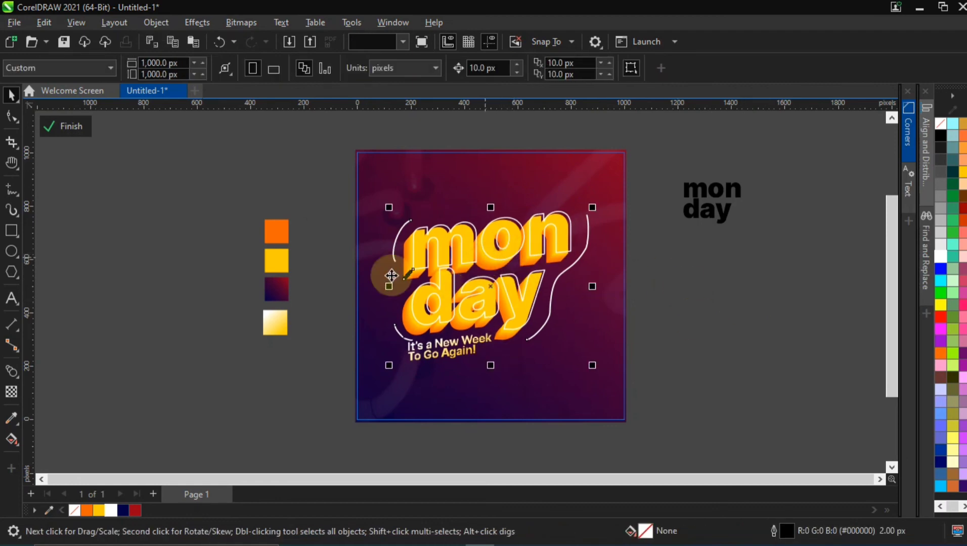
click(13, 374)
click(44, 371)
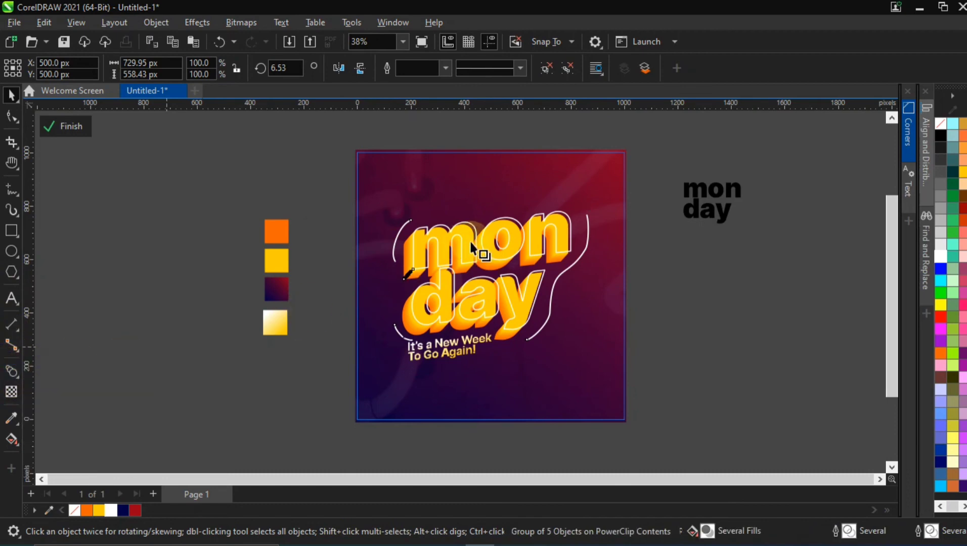
drag(491, 212, 490, 373)
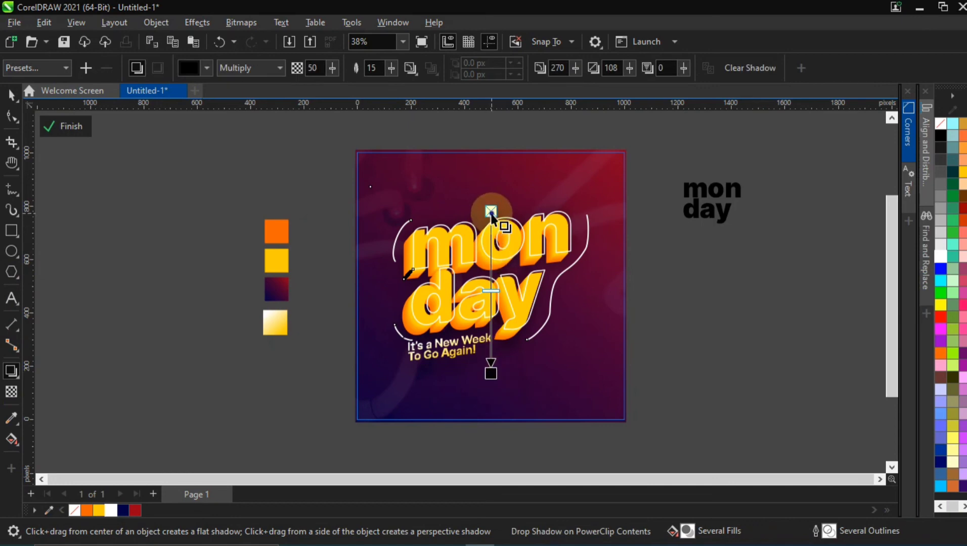
drag(491, 213, 491, 285)
drag(493, 431, 491, 387)
key(ctrl+z)
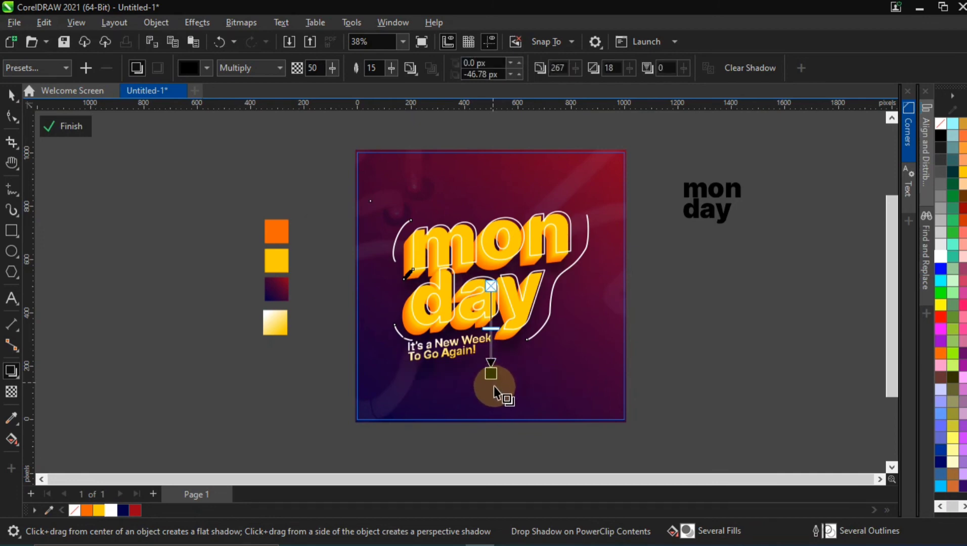
click(250, 41)
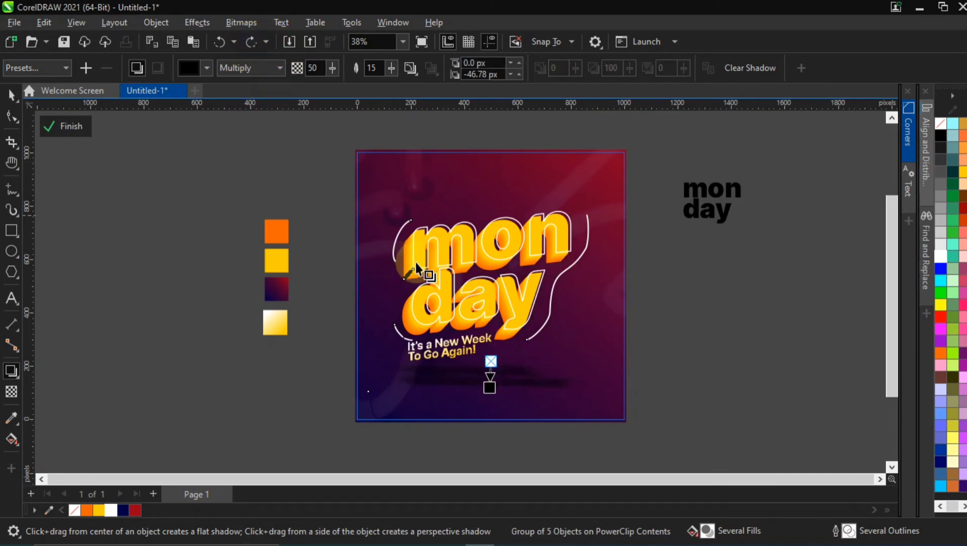
key(ctrl+z)
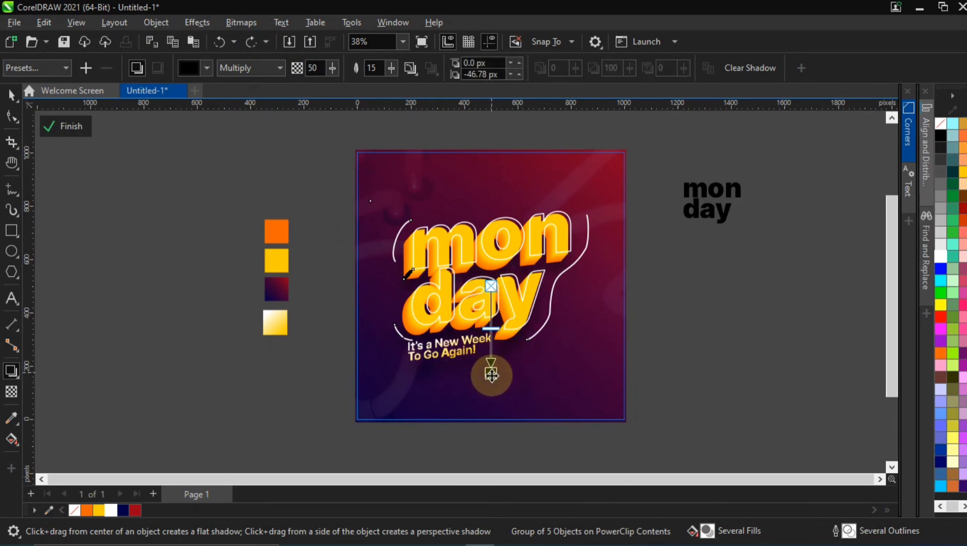
Step: Extend the group's drop shadow downward to an offset of about -89 px, with feathering 50 and opacity 85
drag(491, 374, 489, 385)
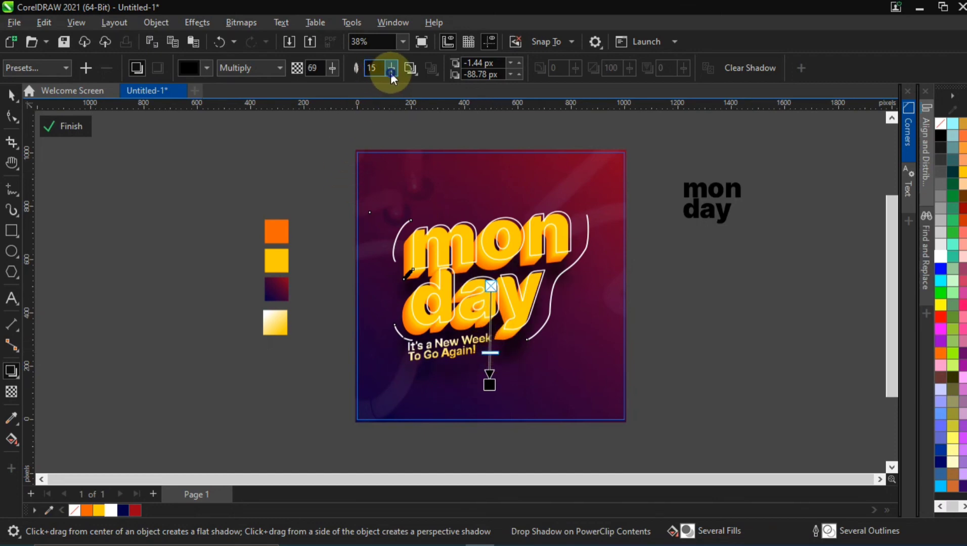
drag(392, 76, 413, 76)
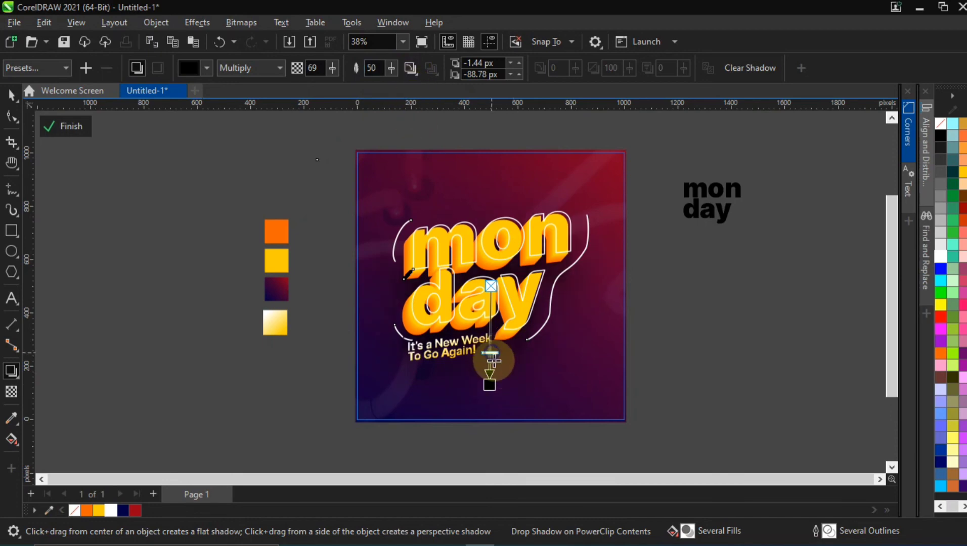
drag(493, 360, 500, 369)
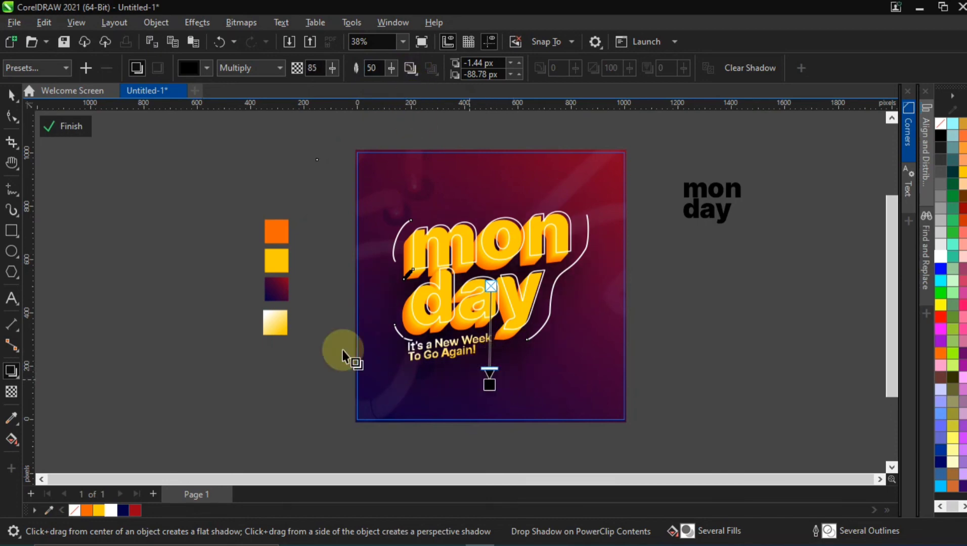
Step: Finish editing the PowerClip contents and select the 1,000 px PowerClip square holding the monday design
click(12, 96)
click(151, 243)
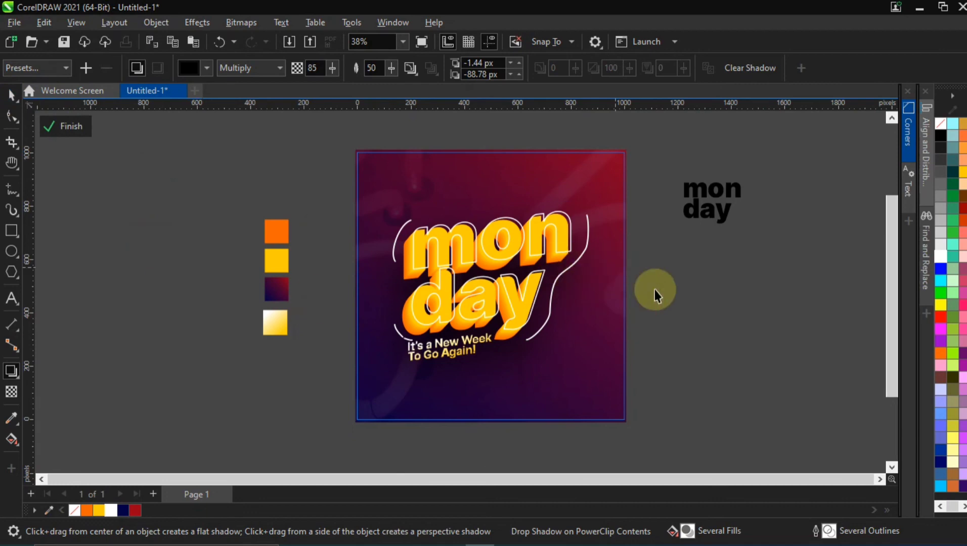
click(521, 269)
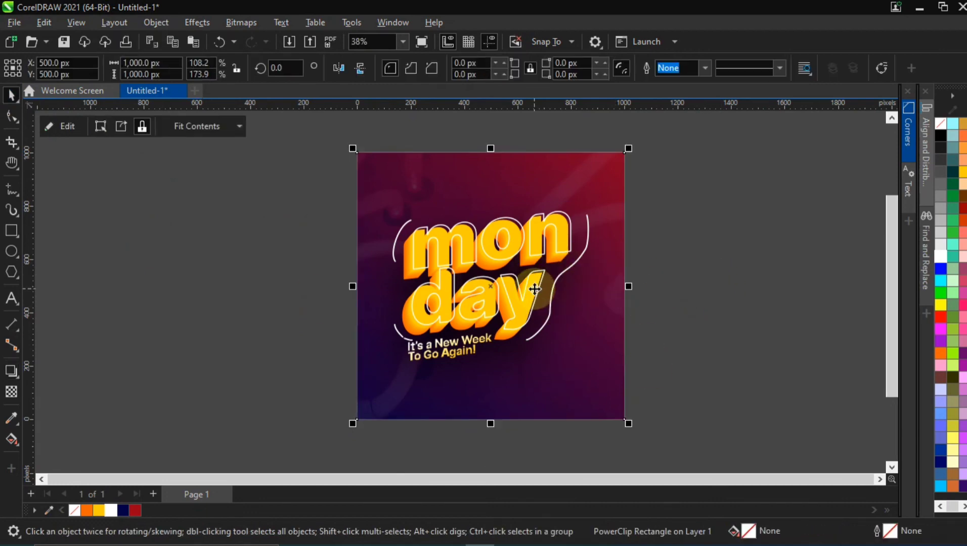
click(521, 269)
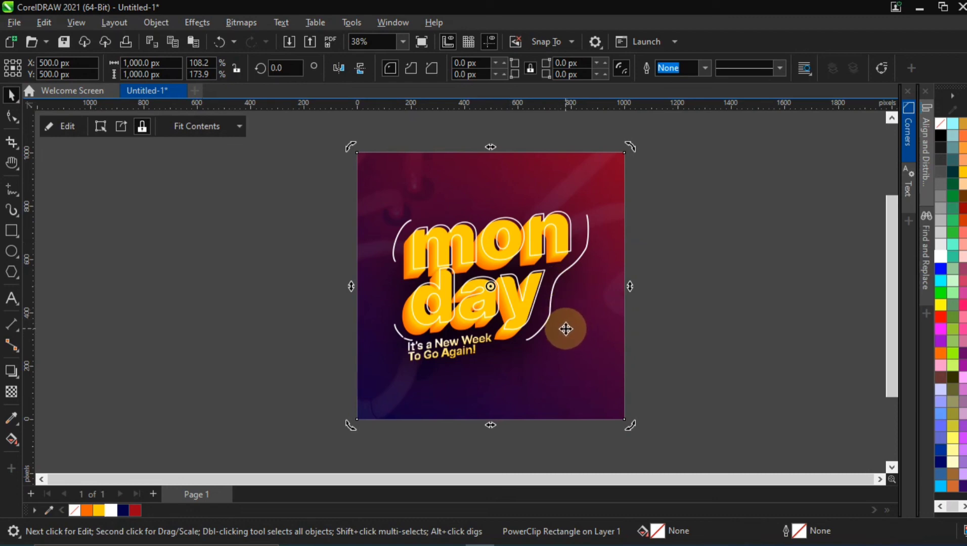
click(676, 240)
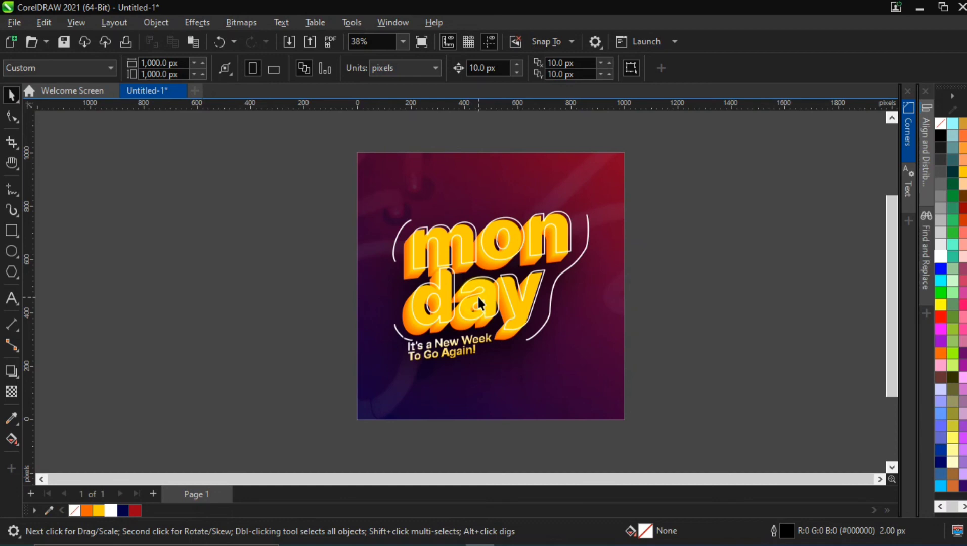
click(532, 274)
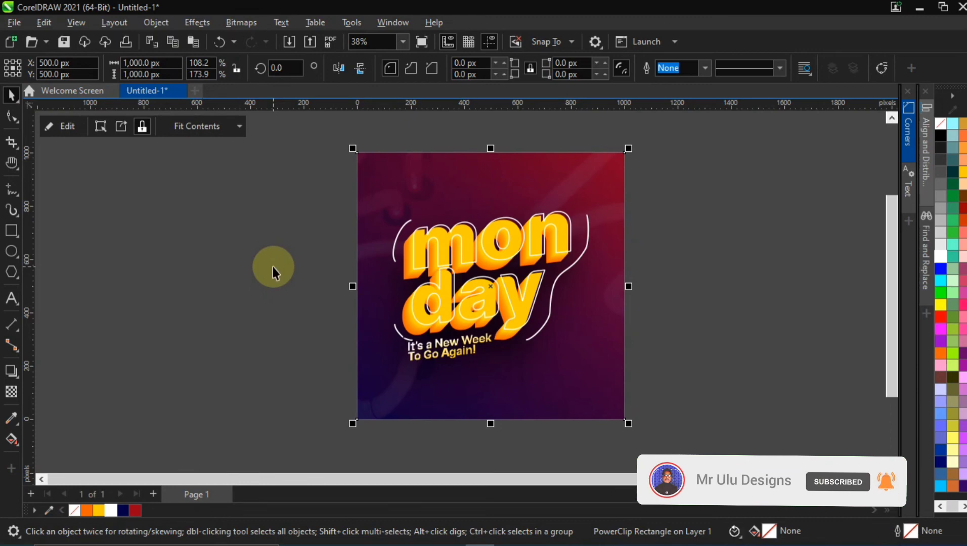
click(504, 307)
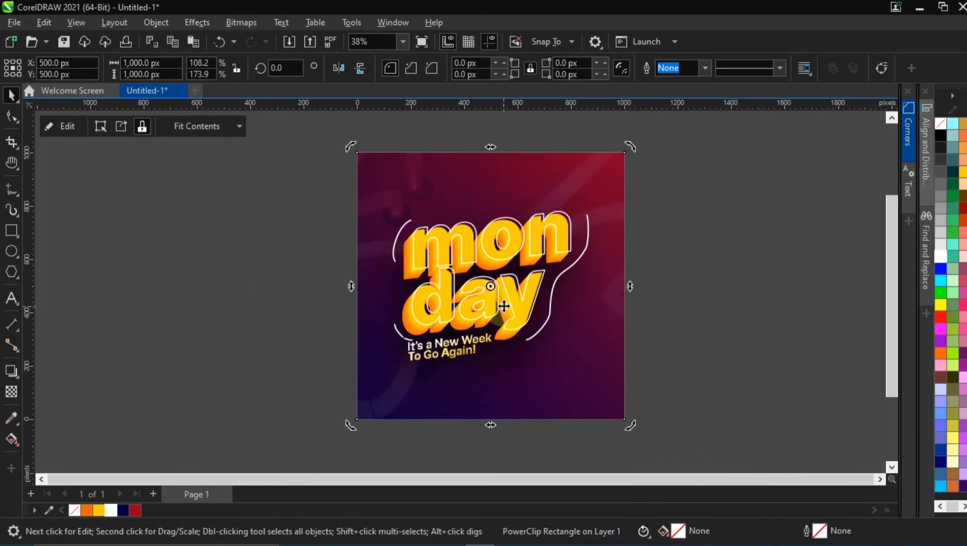